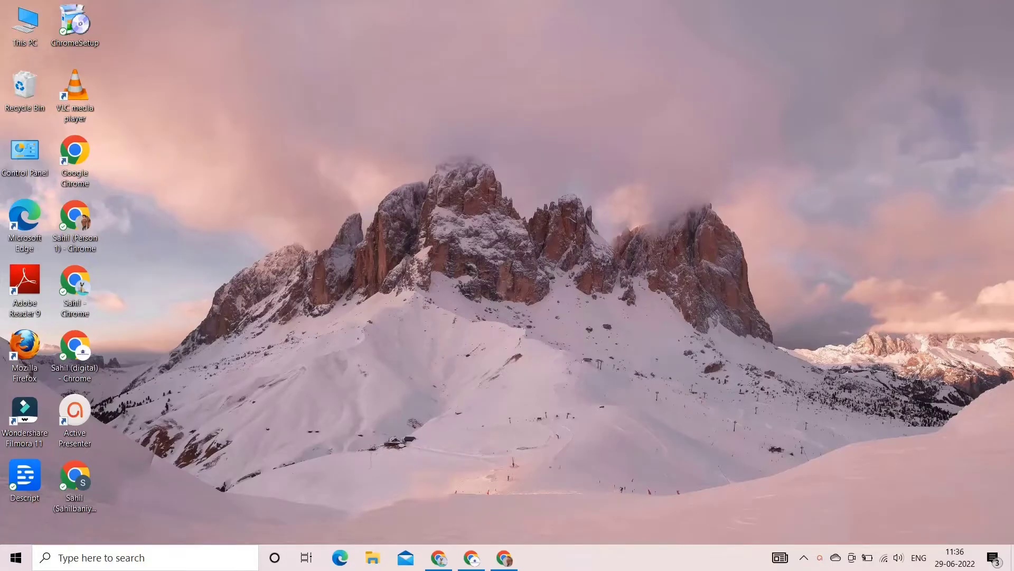
Switch to the Google Ads browser window and open Keyword Planner
click(438, 556)
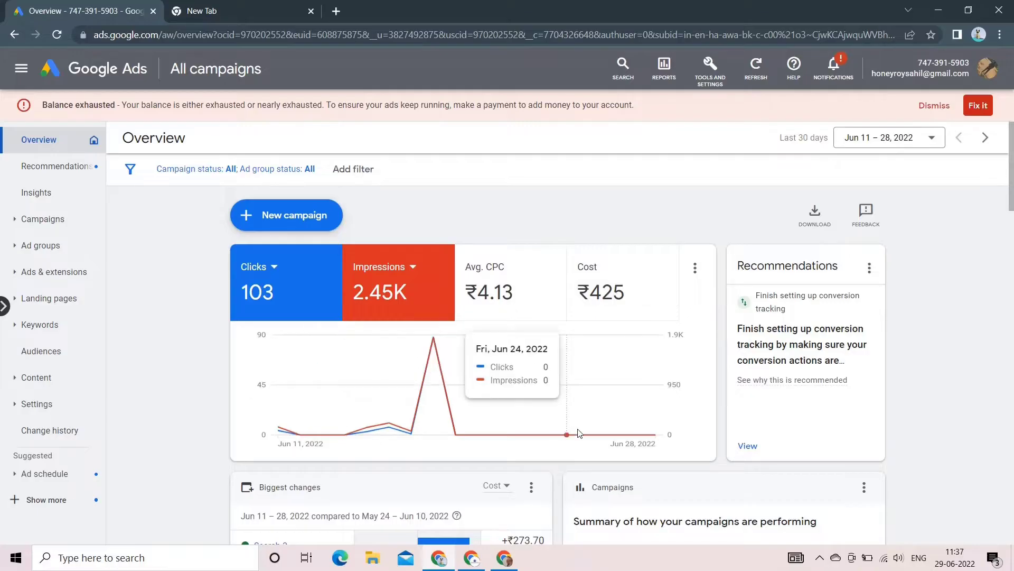
click(708, 85)
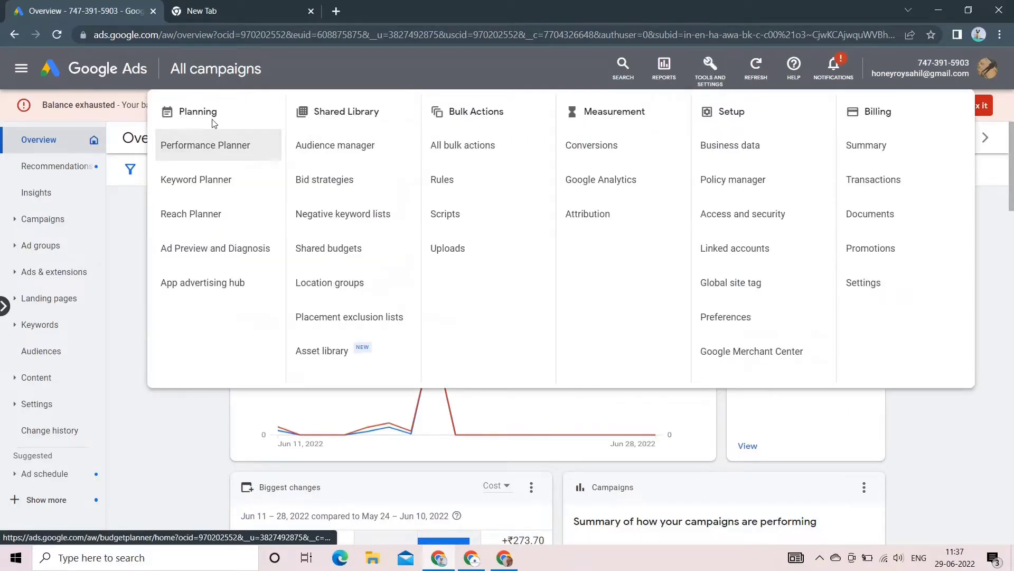
click(226, 187)
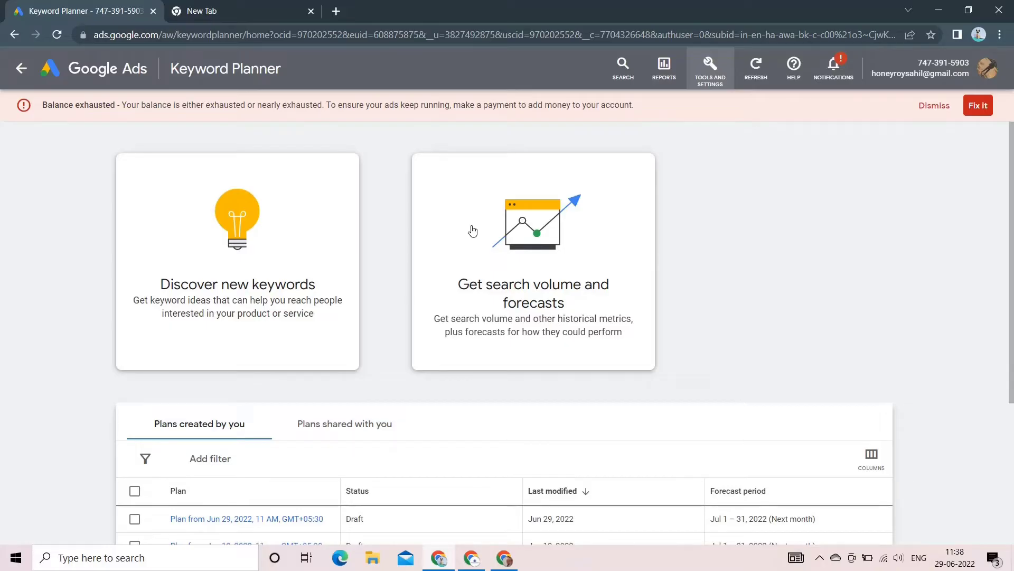
Get search volume and forecasts for the keyword "digital marketing" and view its historical metrics
click(473, 231)
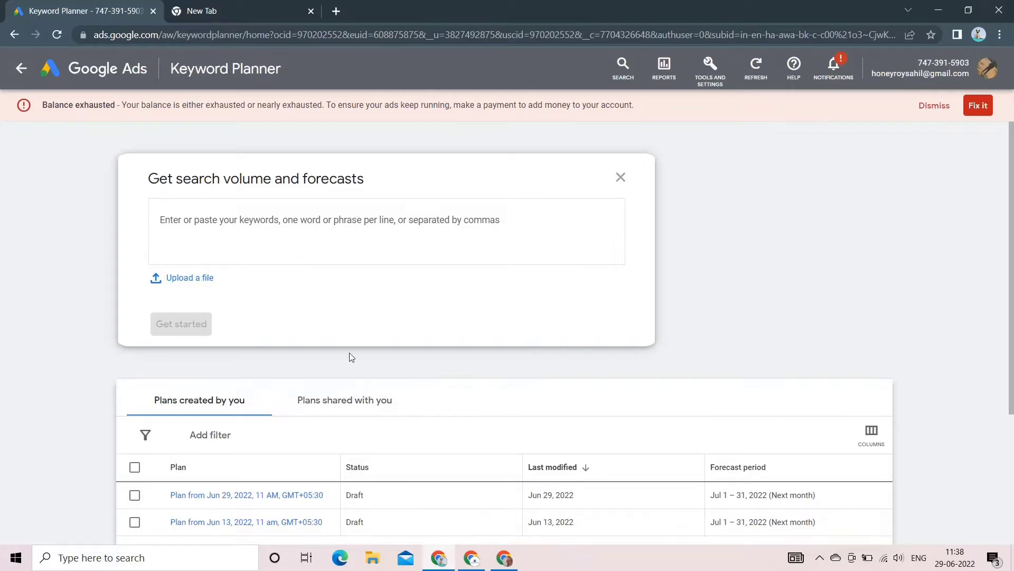
scroll(349, 356, down, 3)
scroll(352, 459, up, 3)
text(digita)
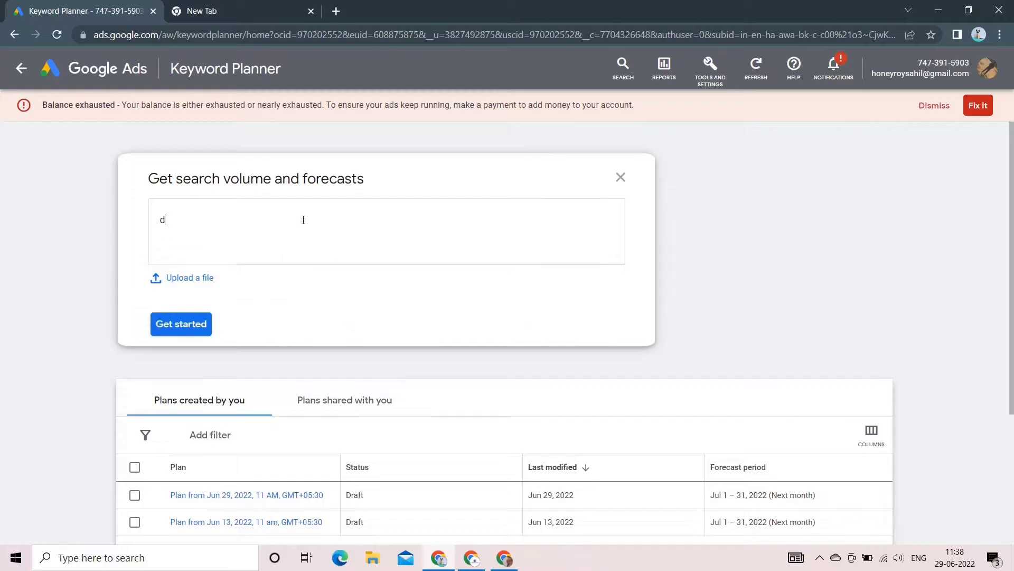
text(l marketing)
click(167, 332)
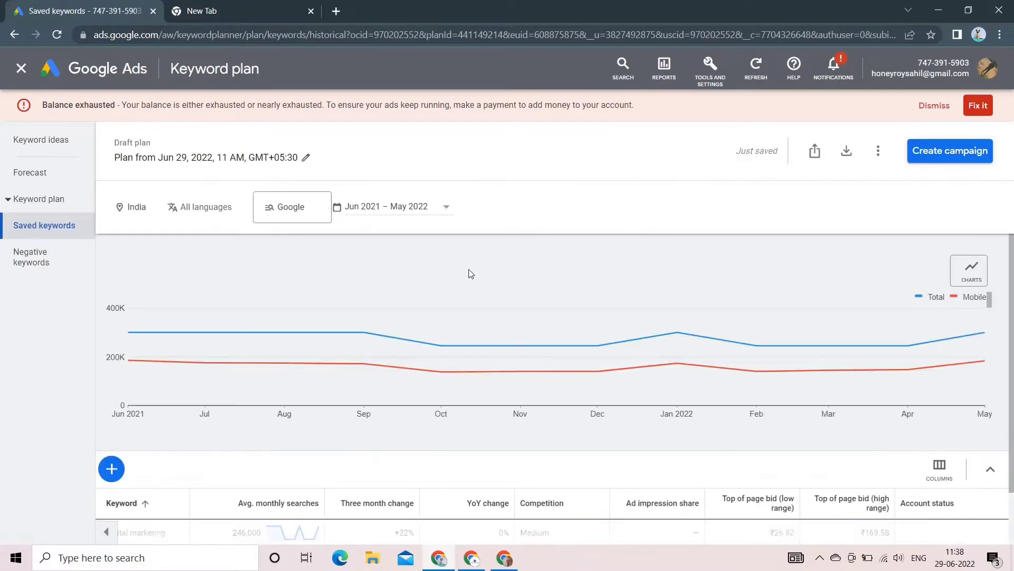
scroll(468, 274, down, 2)
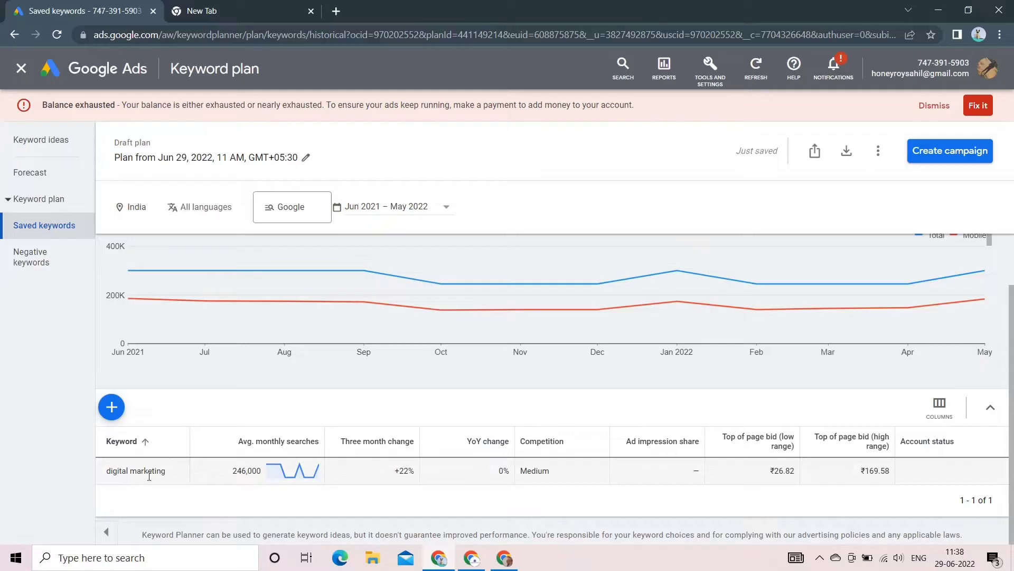
mouse_move(296, 445)
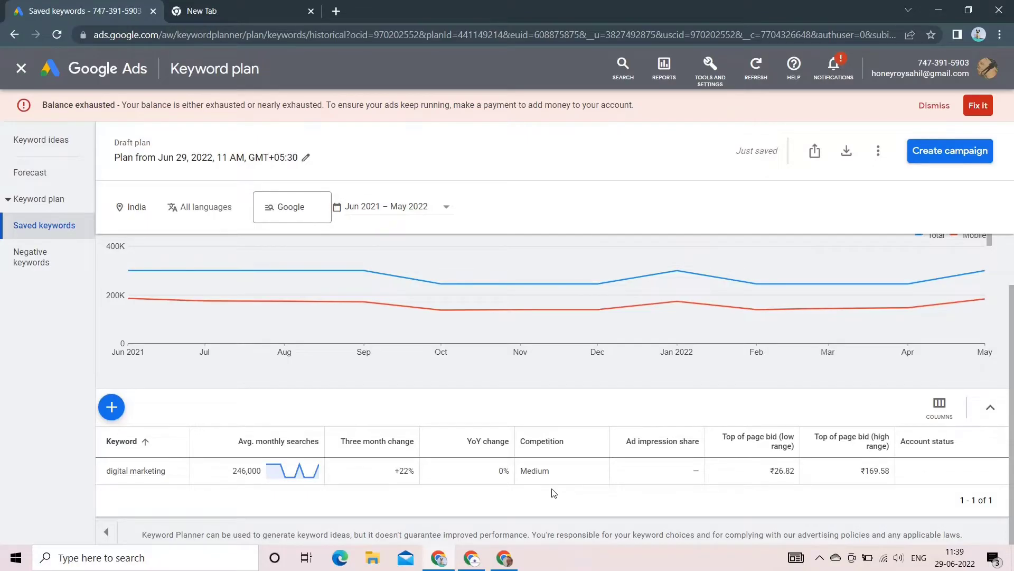
Leave the plan and start discovering new keywords with "digital marketing agency" and "digital services" as seed keywords
click(23, 72)
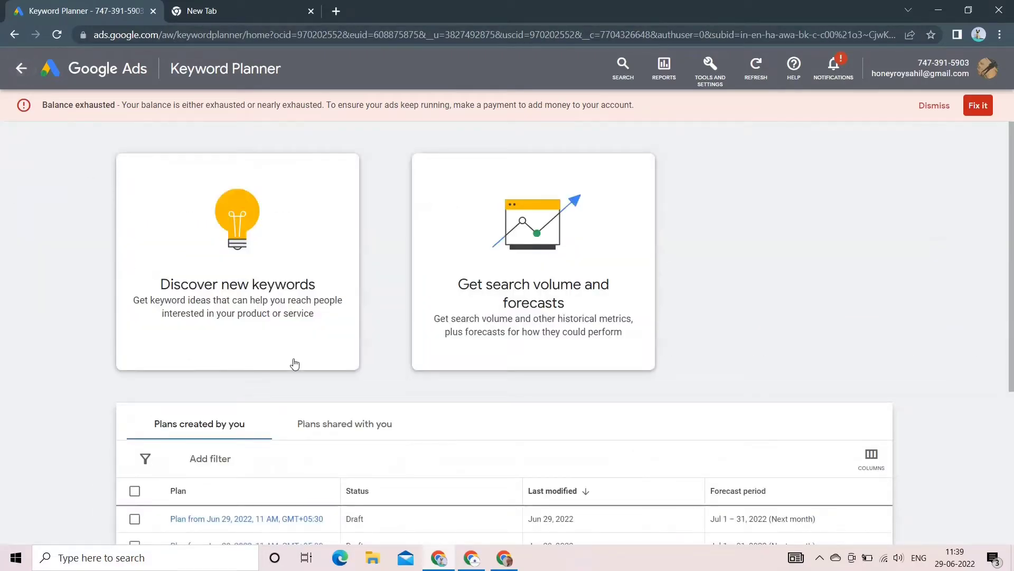
click(267, 288)
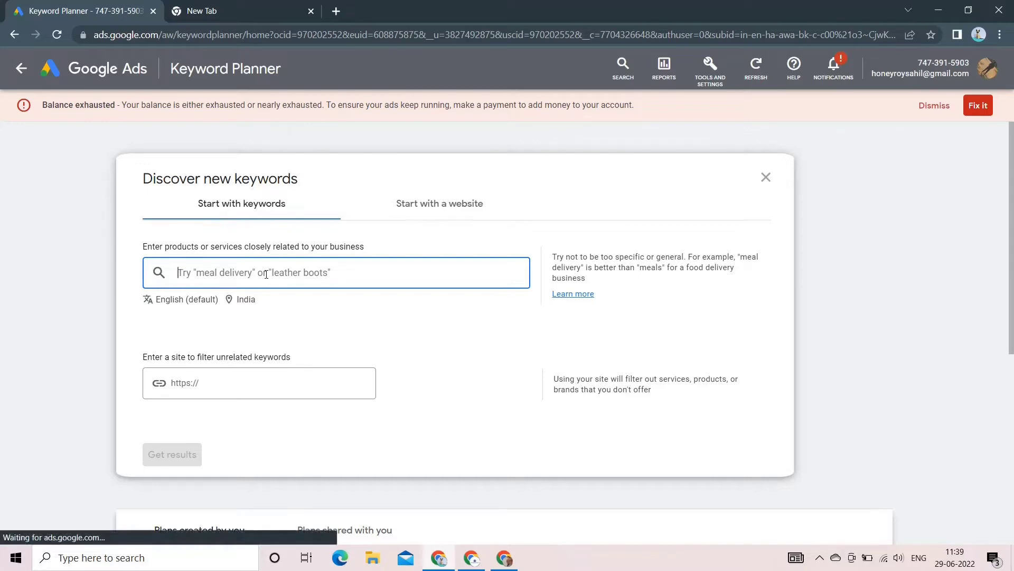
text(d)
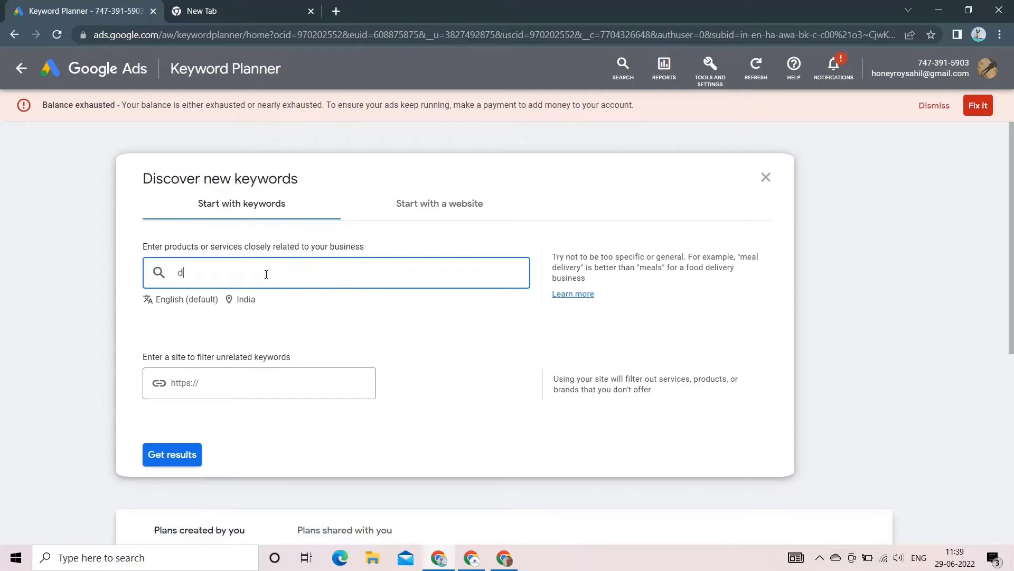
text(igital marketing agency)
key(Return)
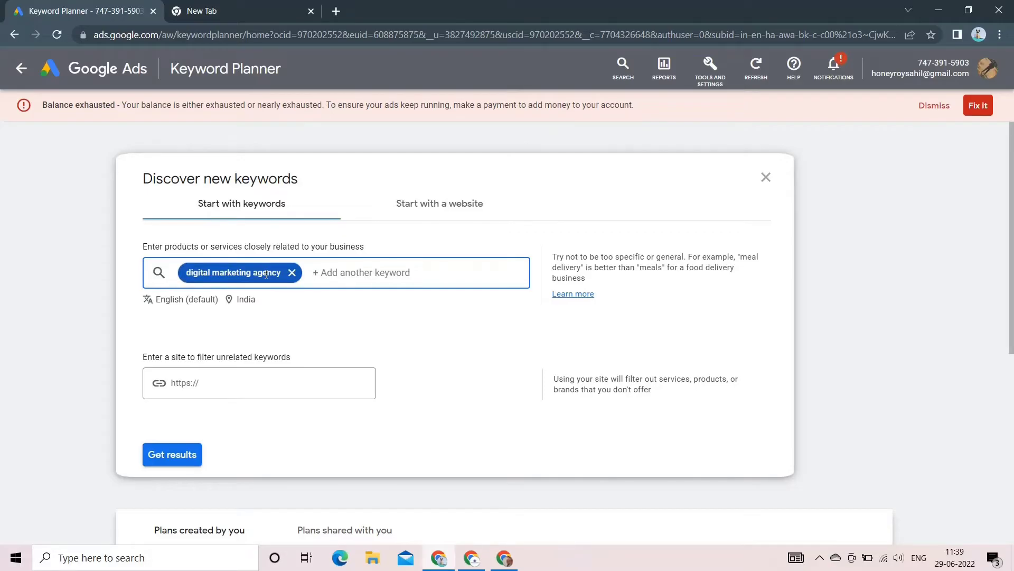
text(digi)
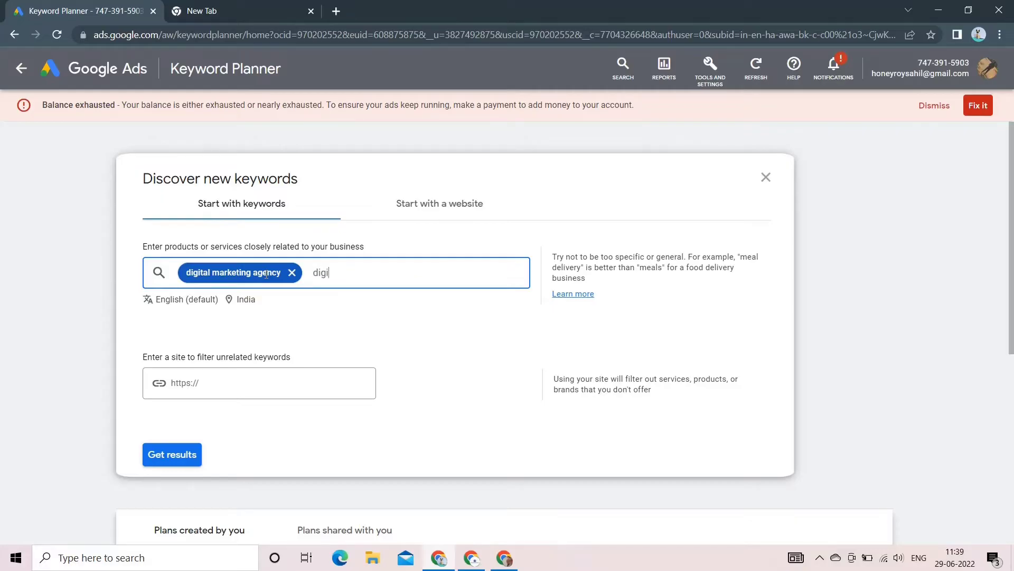
text(tal sercvices)
key(Return)
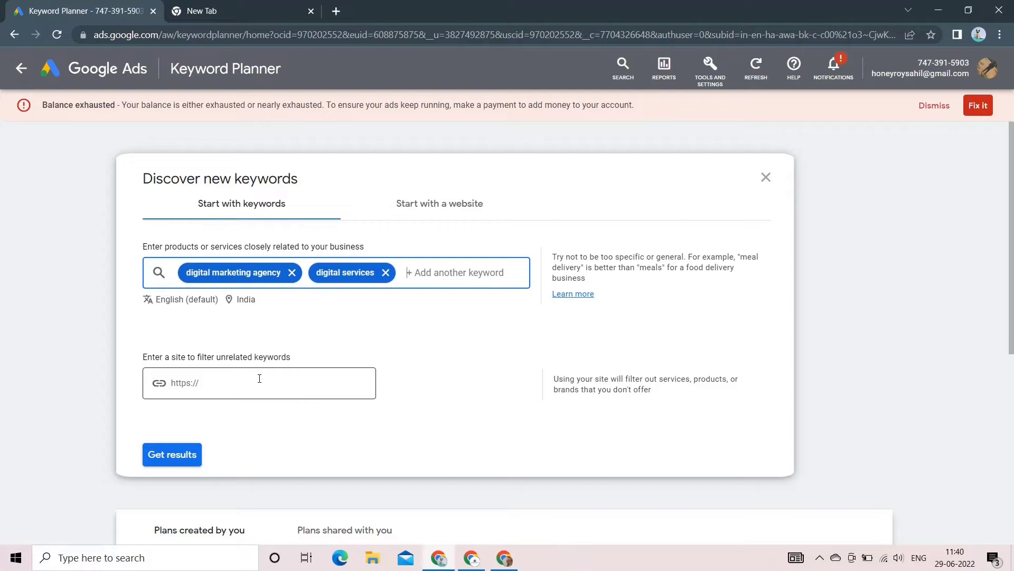
click(236, 381)
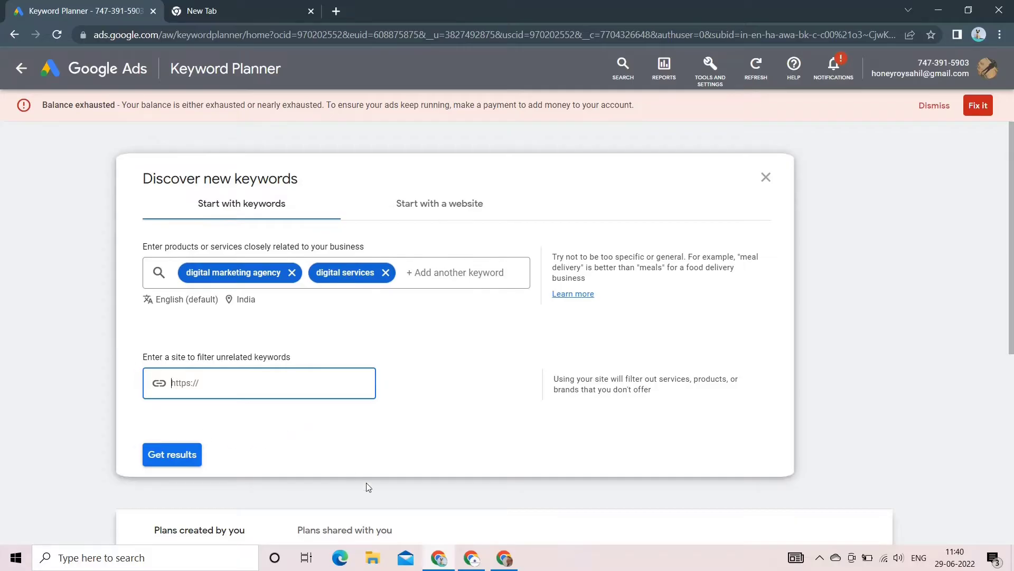
click(478, 563)
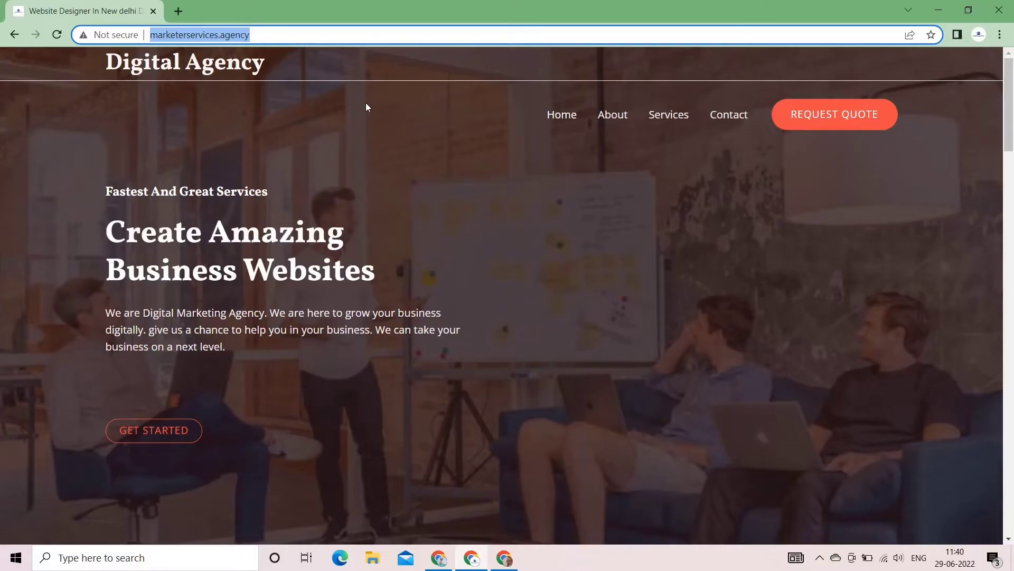
click(439, 557)
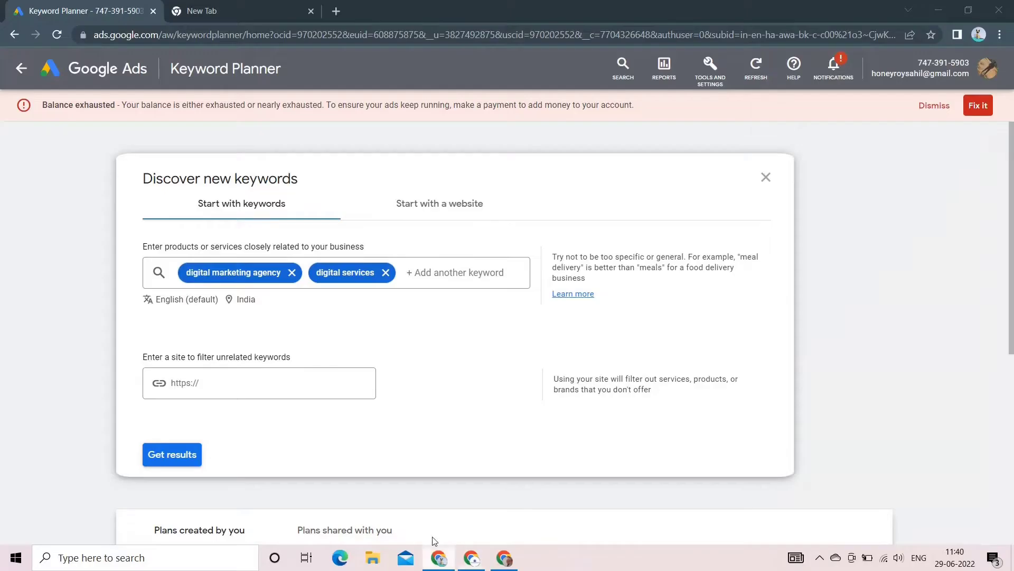
click(316, 384)
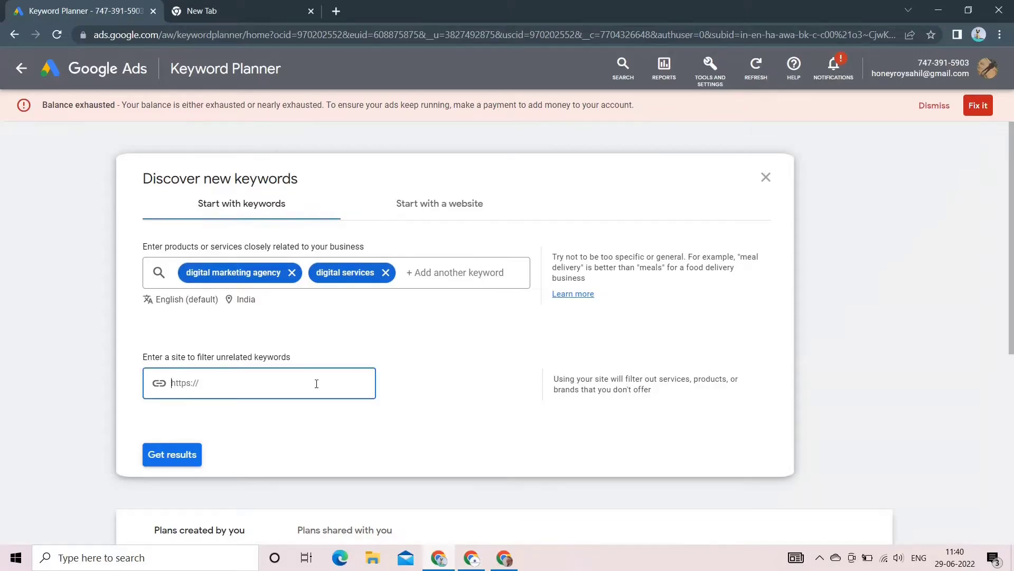
text(http://marketerservices.agency/)
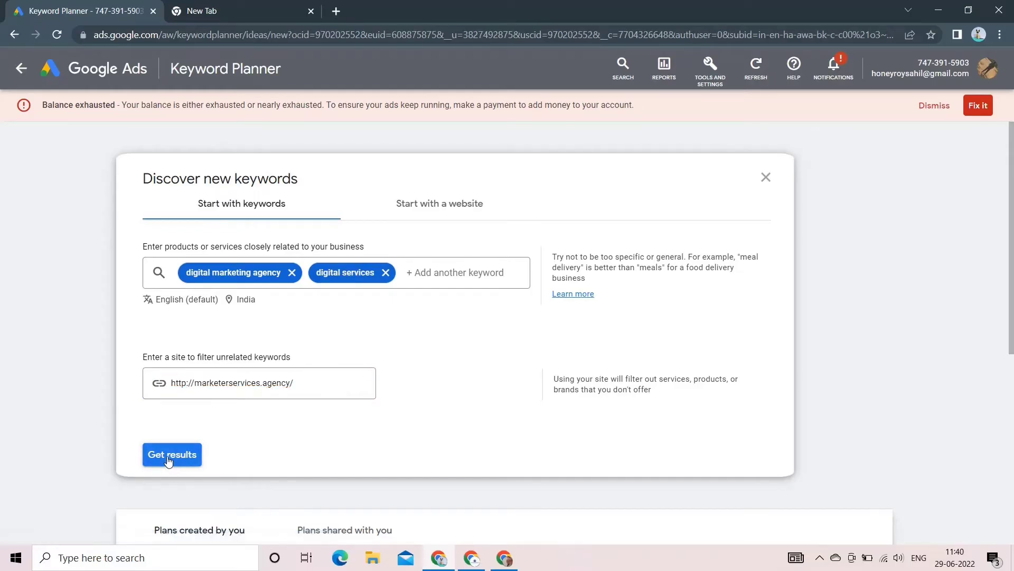
Examine the keyword ideas across several result pages, comparing monthly searches, competition and top-of-page bids
scroll(312, 399, down, 3)
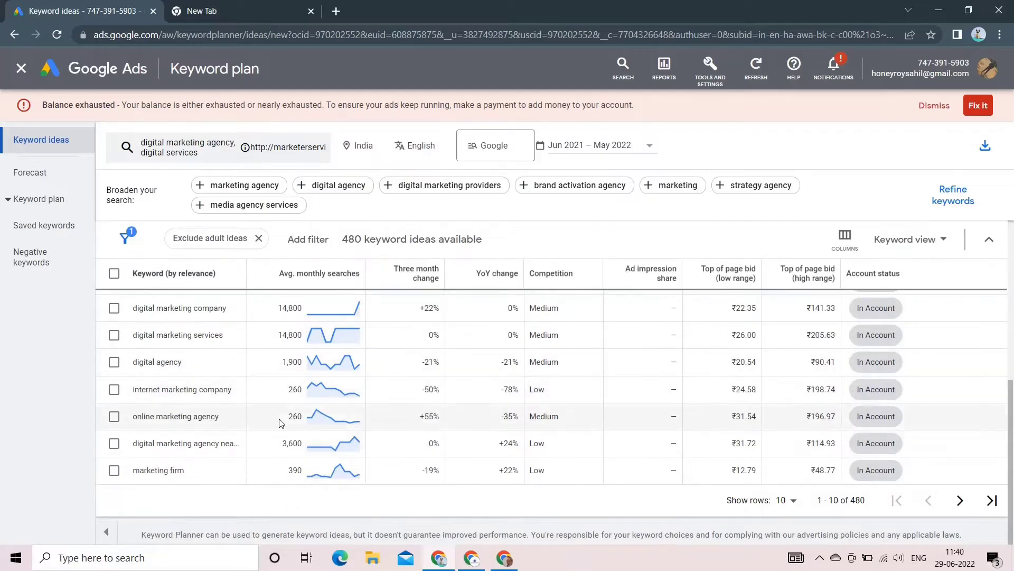
scroll(280, 419, up, 2)
scroll(280, 419, up, 2)
scroll(280, 419, down, 4)
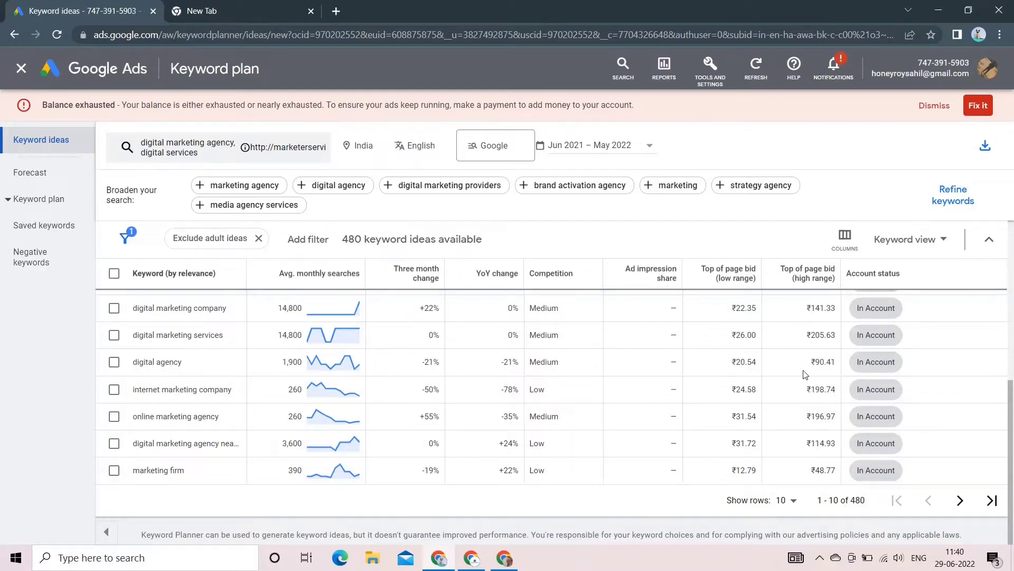
scroll(805, 376, up, 5)
scroll(806, 383, down, 5)
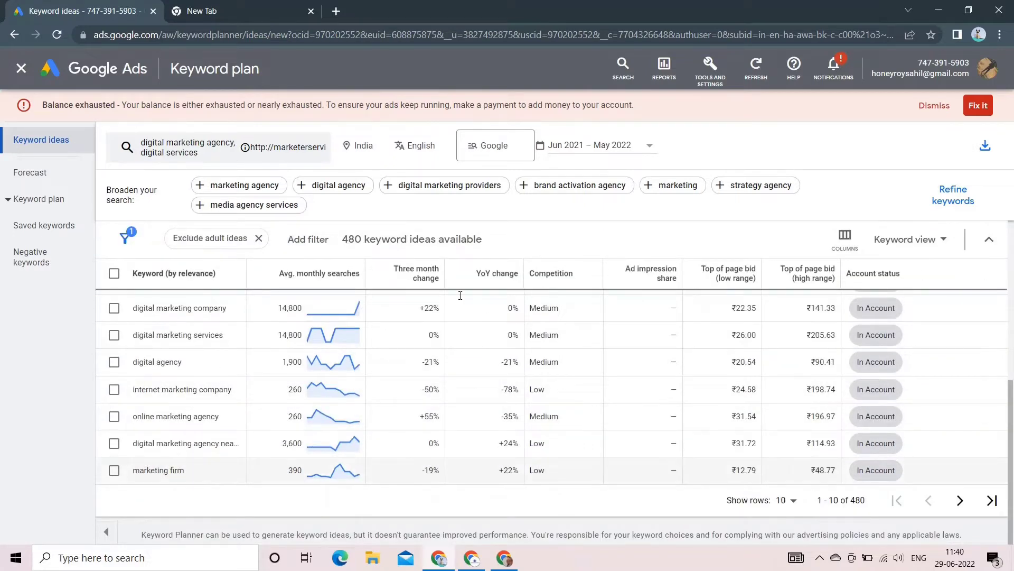
click(961, 499)
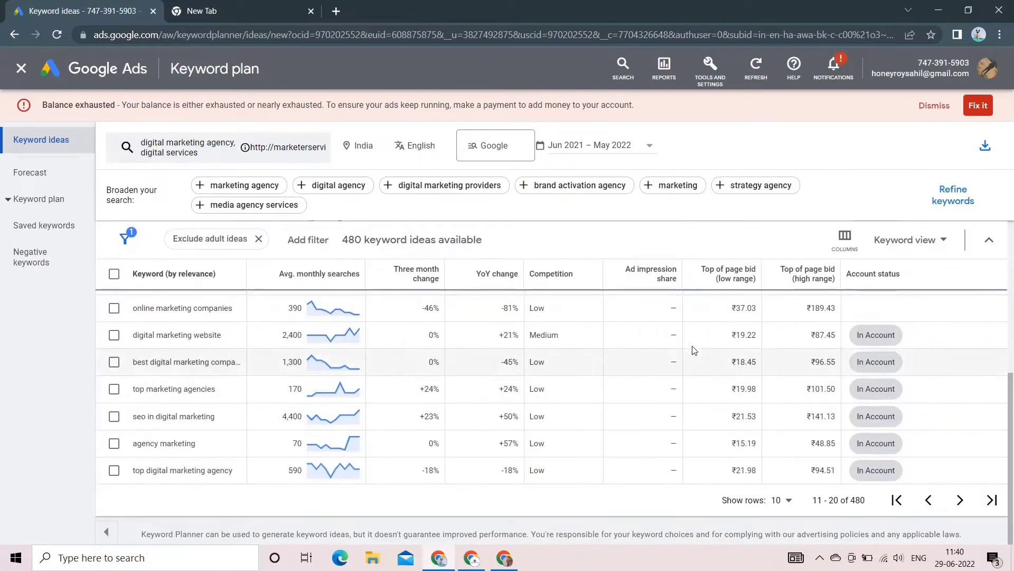
click(951, 504)
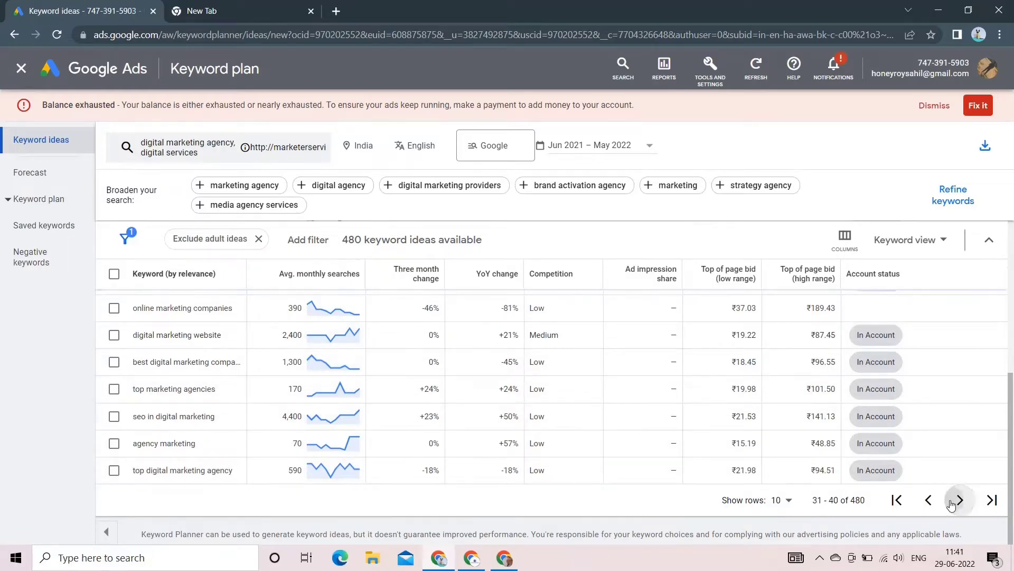
click(951, 504)
click(951, 504)
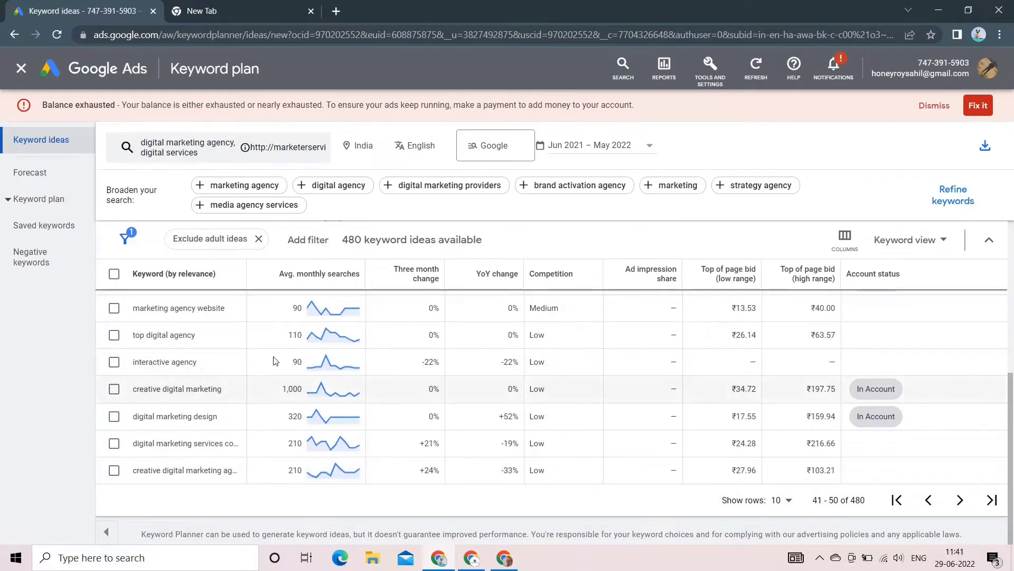
Filter the keyword ideas to Low and Medium competition
click(312, 238)
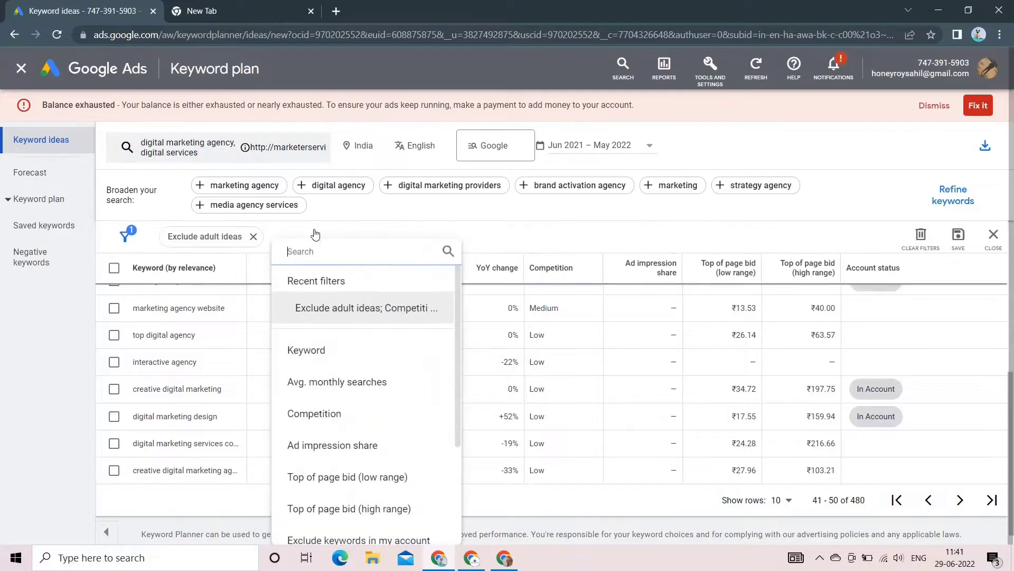
click(333, 420)
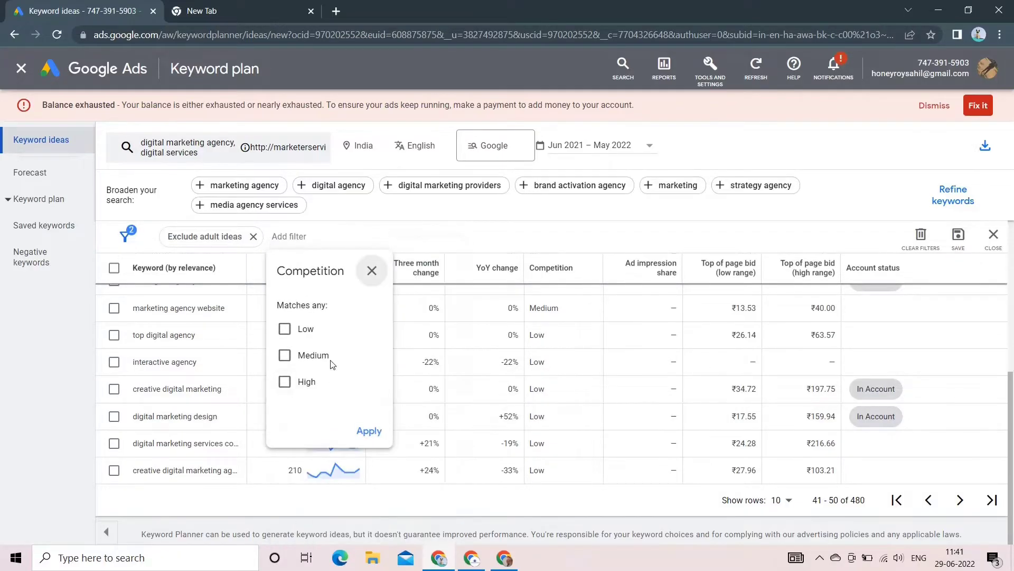
click(285, 329)
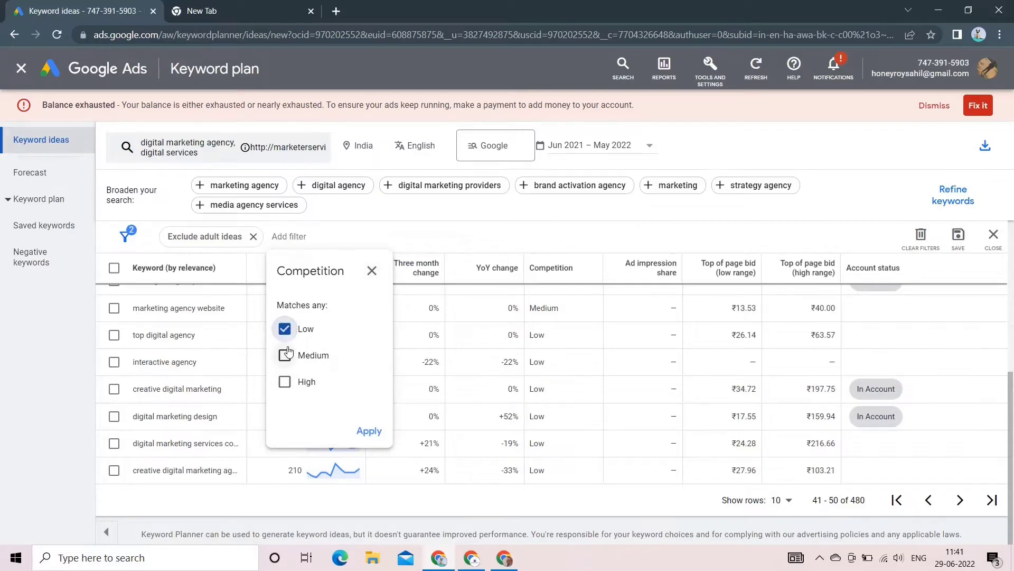
click(286, 354)
click(369, 432)
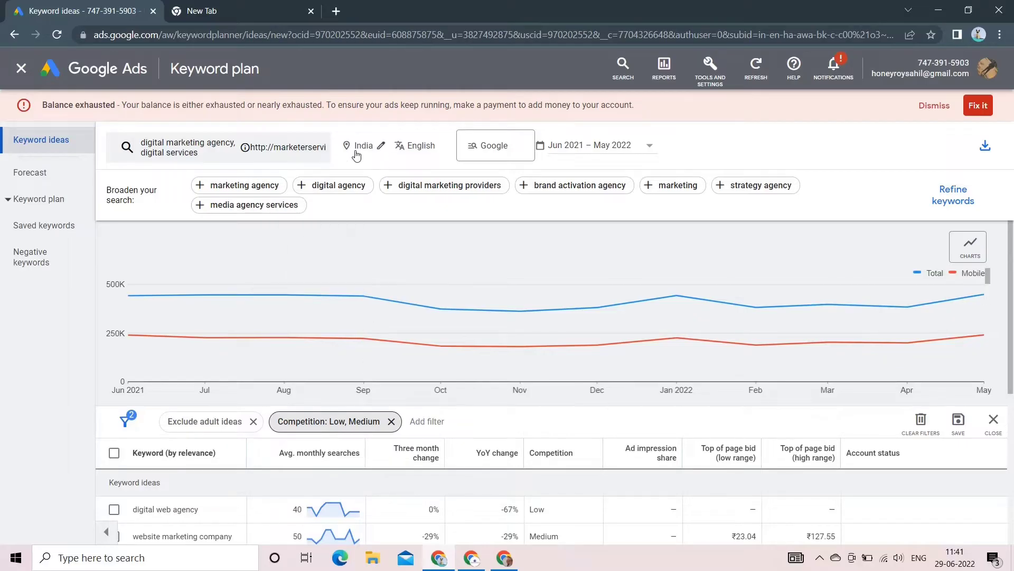
Remove India from the targeted locations and save, so the keyword ideas cover all locations
click(378, 151)
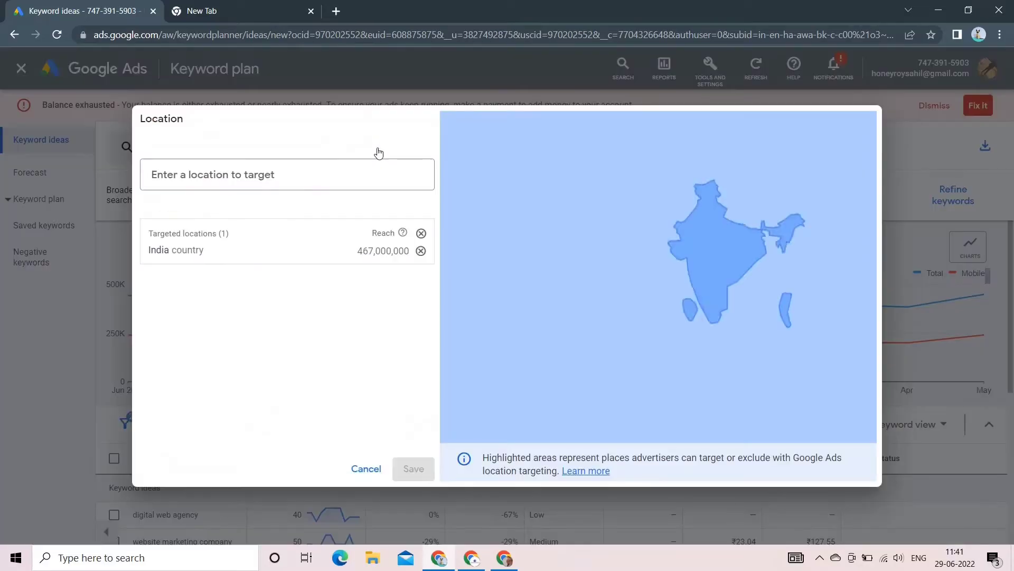
click(420, 252)
click(415, 469)
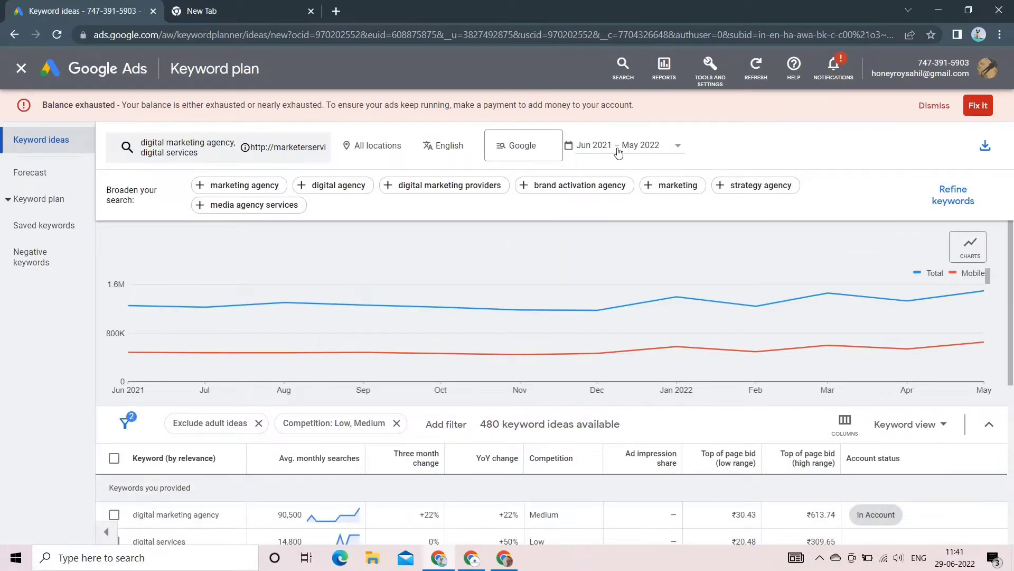
Set the date range of the keyword ideas to Last month
click(671, 146)
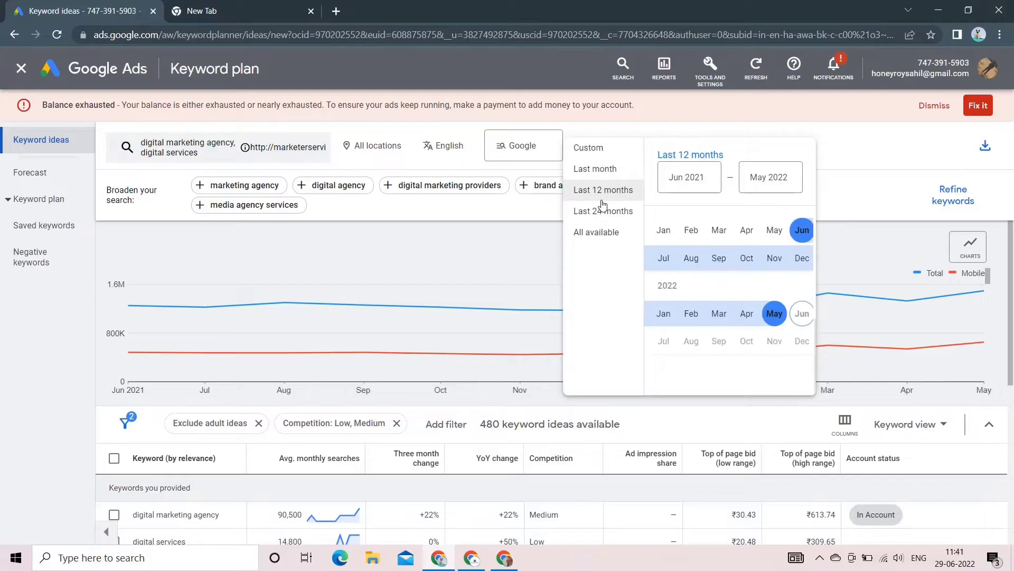
click(869, 170)
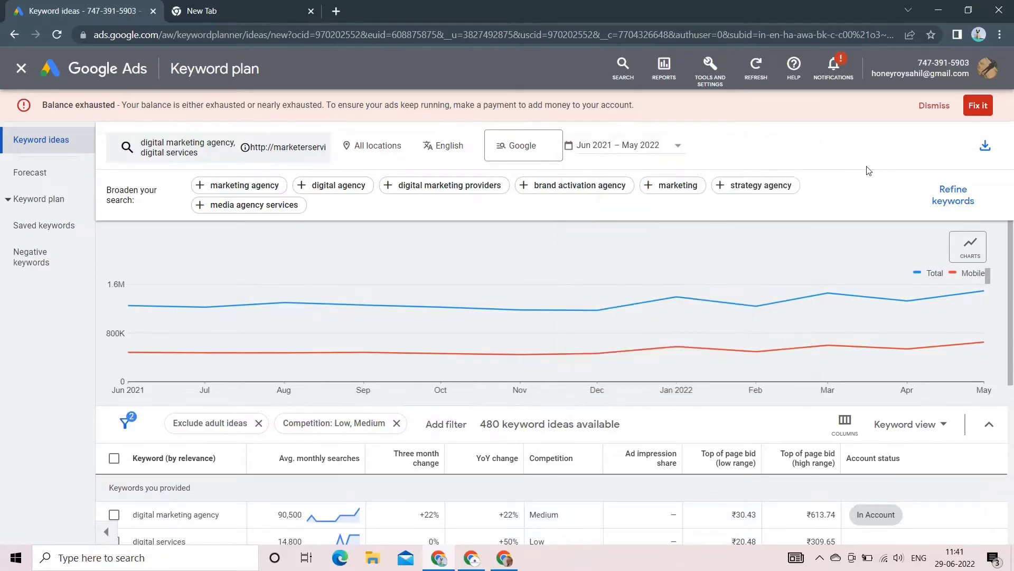
click(636, 149)
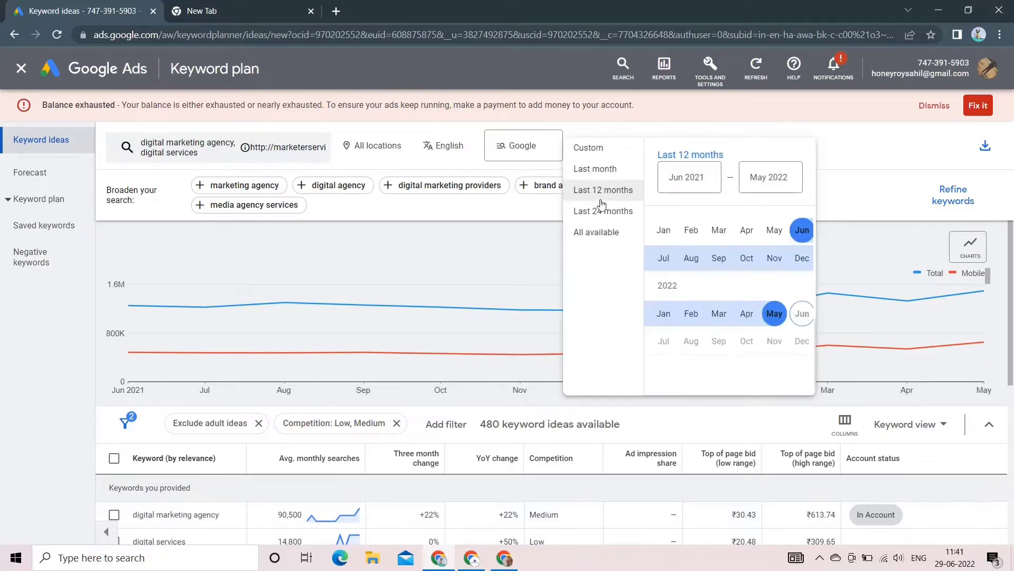
click(597, 170)
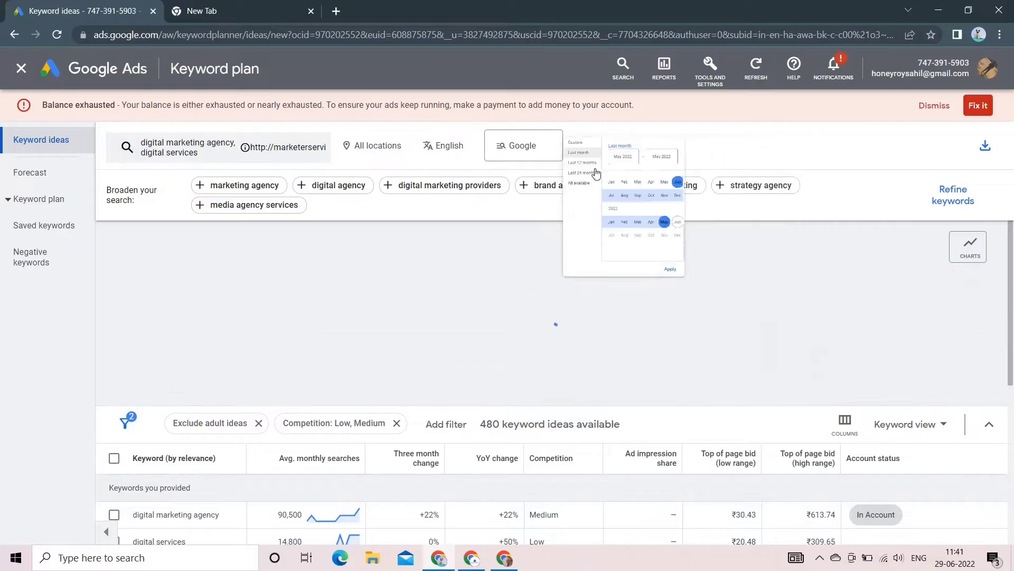
Set the date range of the keyword ideas to Last 12 months
click(598, 154)
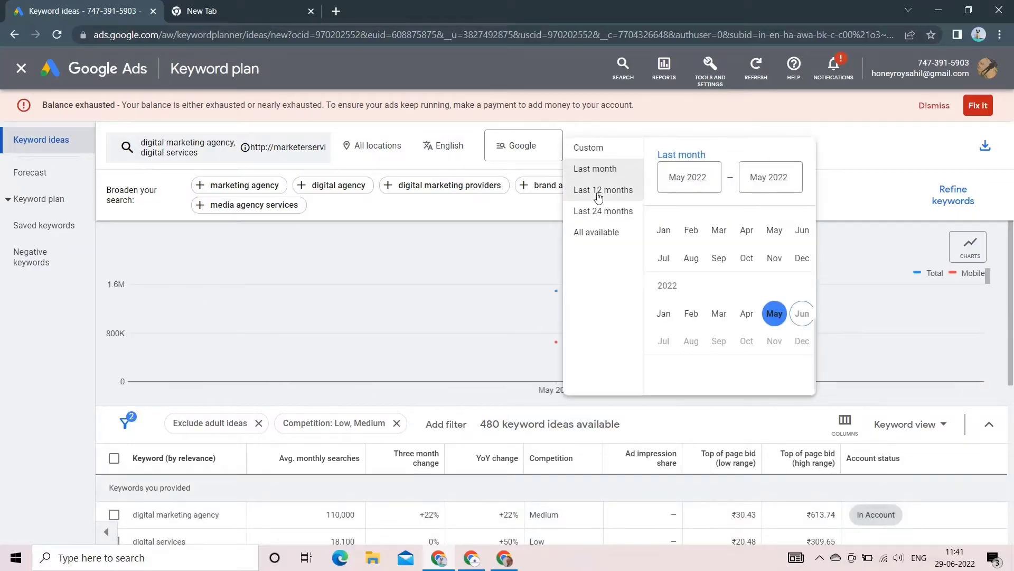
click(599, 197)
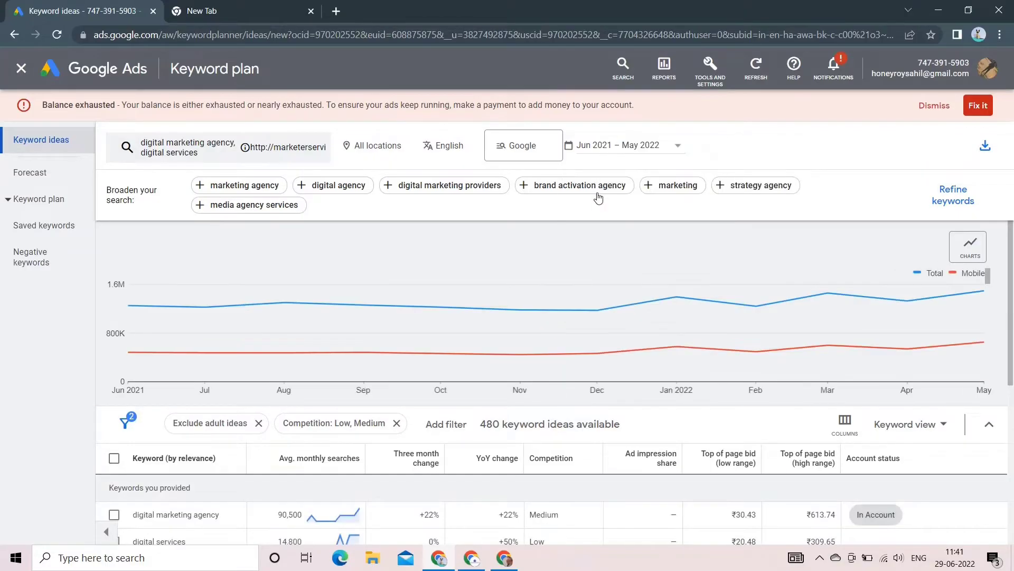
scroll(499, 395, down, 3)
scroll(506, 476, up, 3)
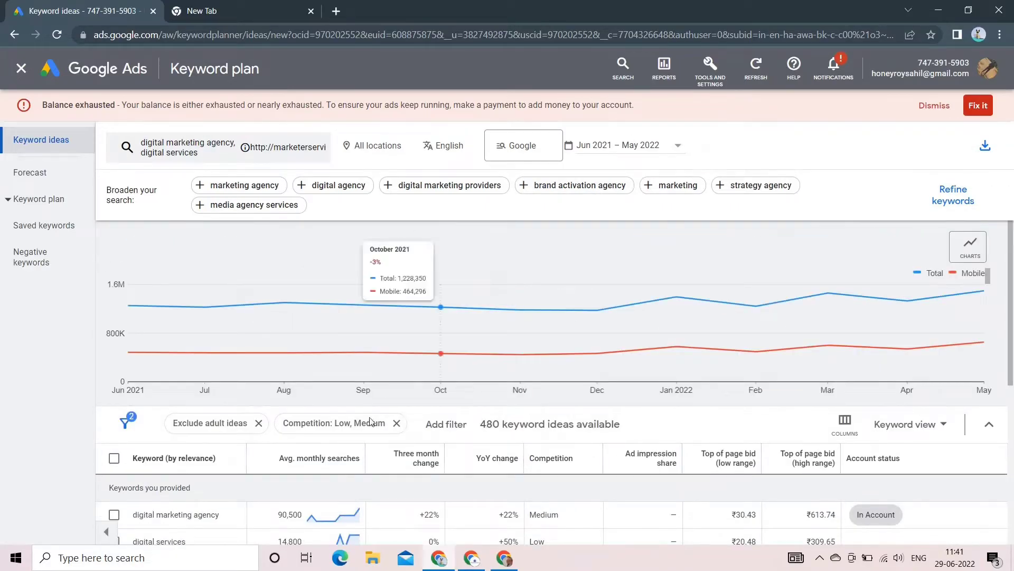
click(641, 154)
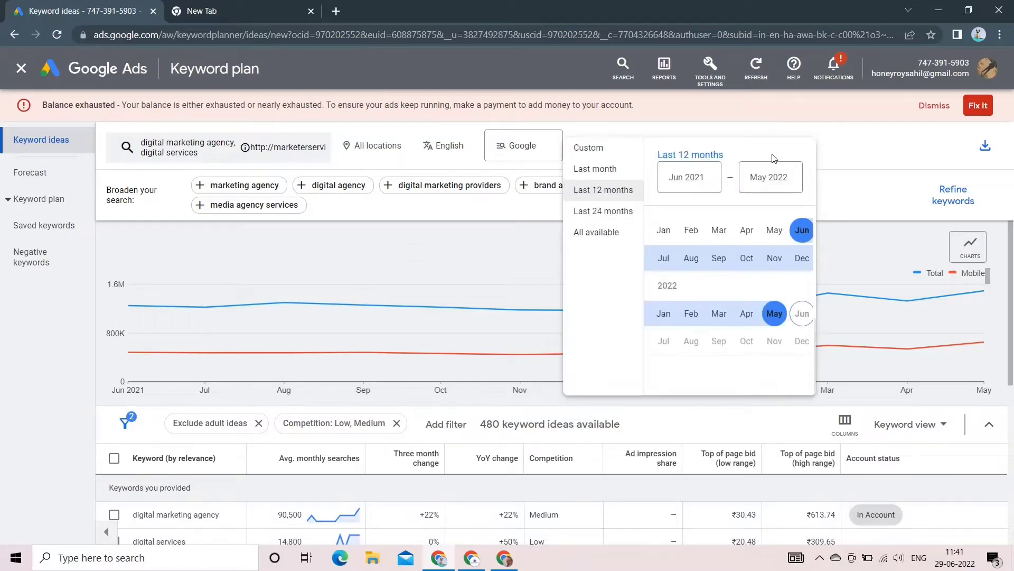
click(837, 153)
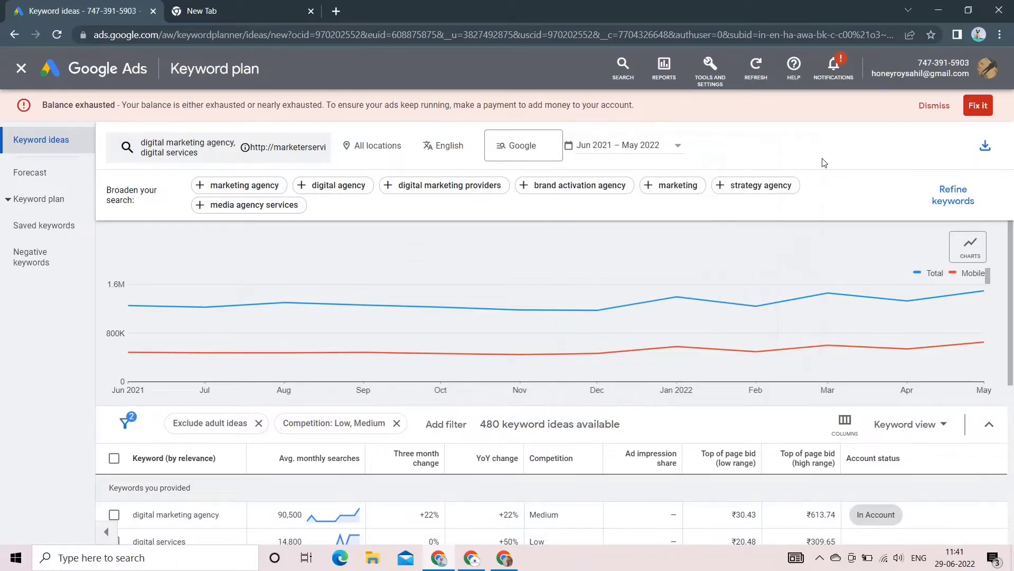
Review the average monthly searches and download the keyword ideas as a .csv file
scroll(628, 312, down, 3)
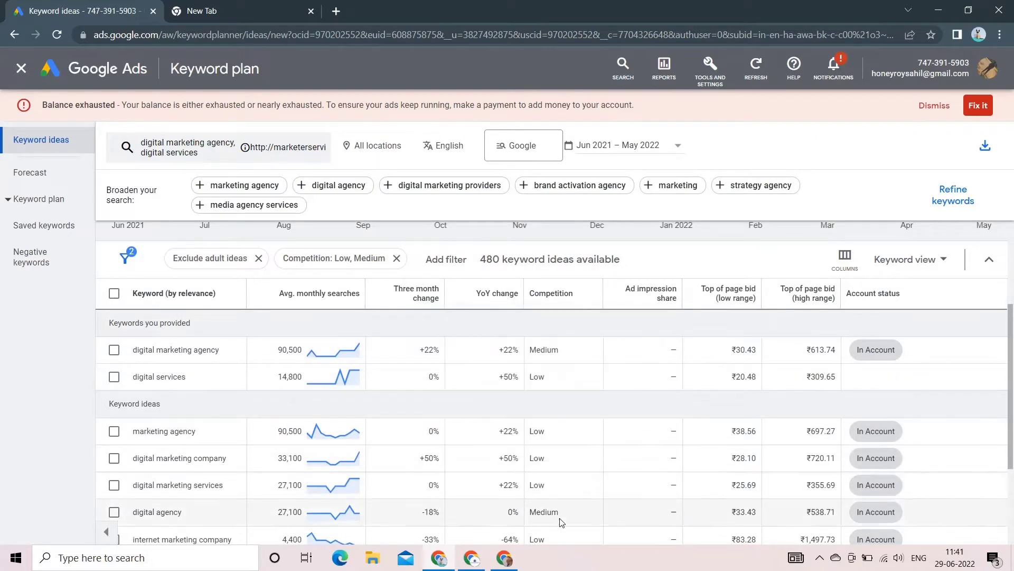
mouse_move(305, 302)
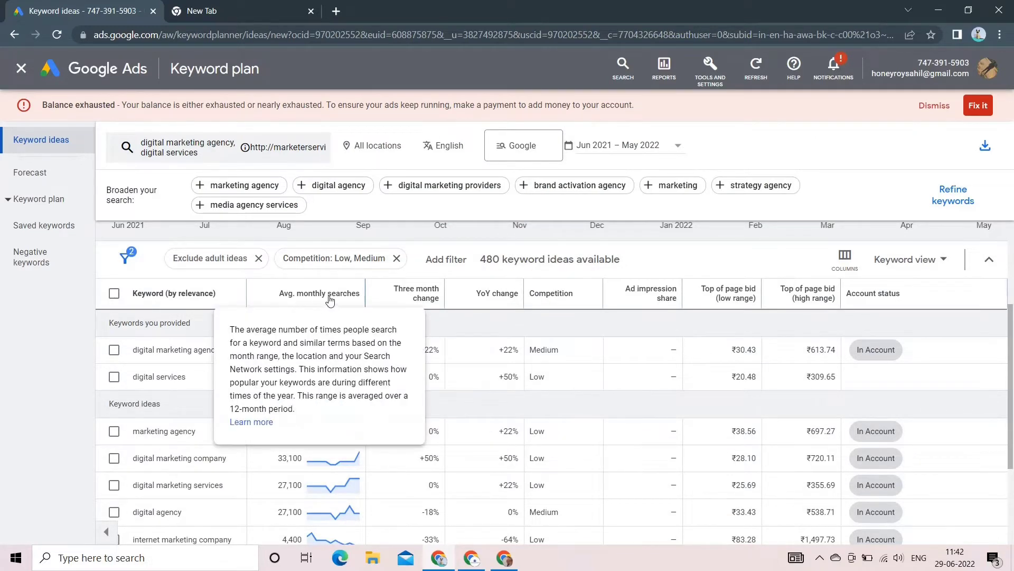
scroll(465, 423, down, 3)
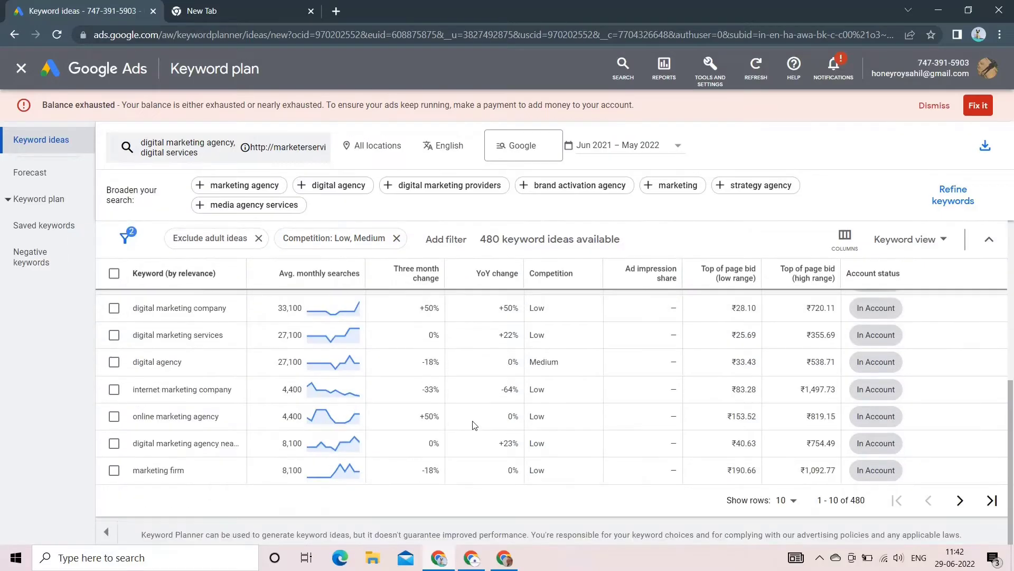
scroll(156, 415, up, 5)
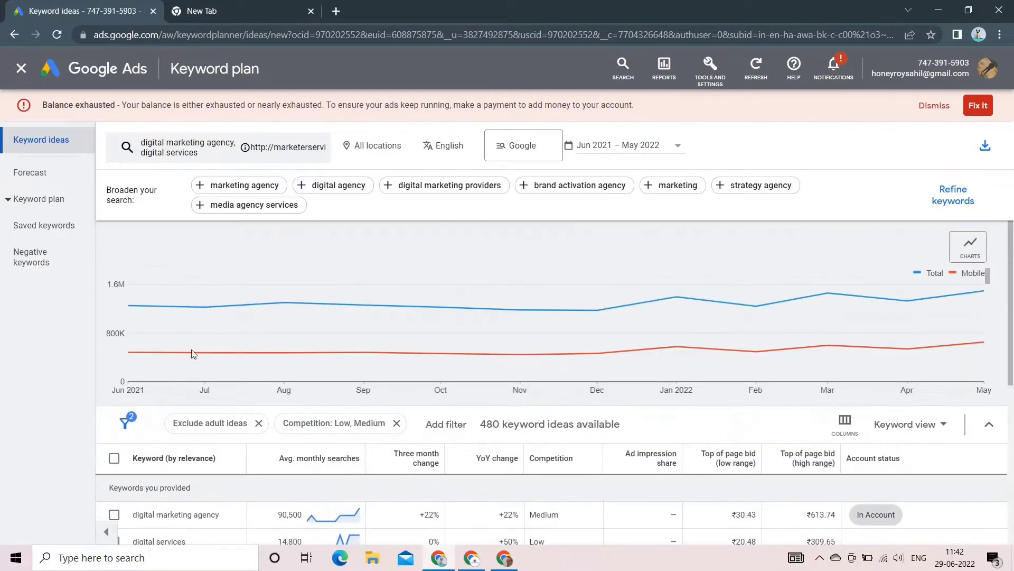
click(985, 148)
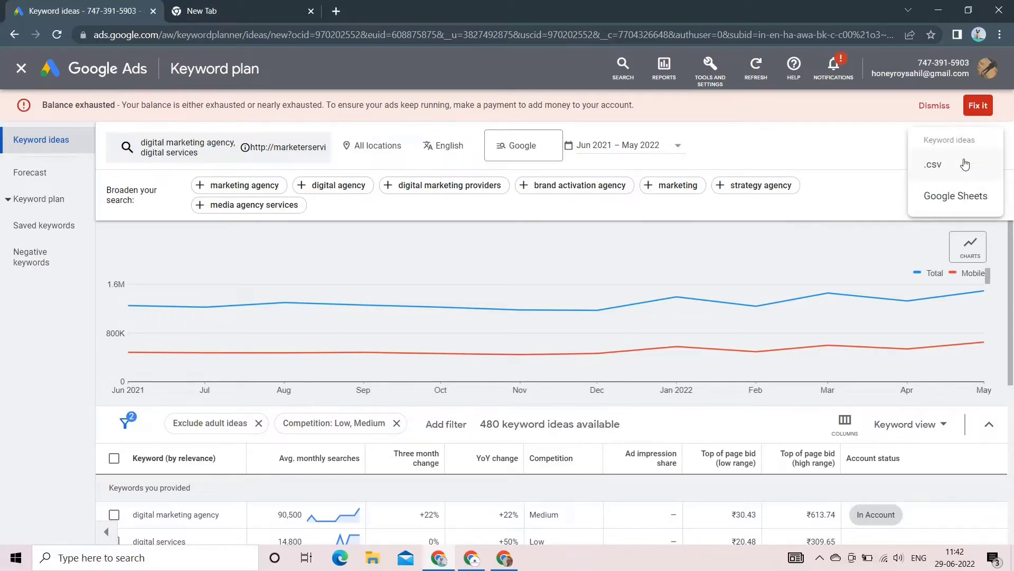
click(965, 165)
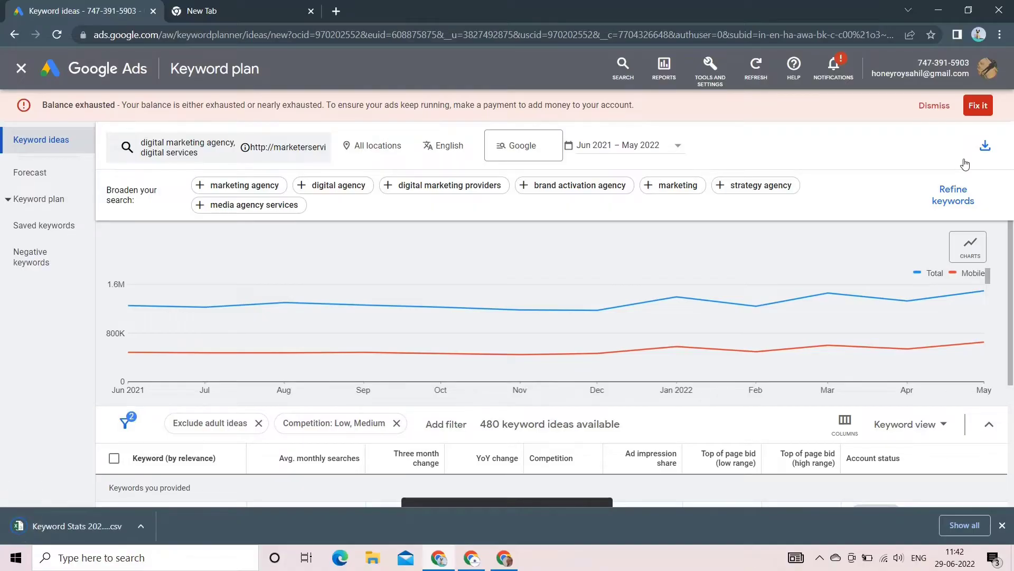
Open the downloaded Keyword Stats .csv file in Excel
scroll(657, 282, down, 3)
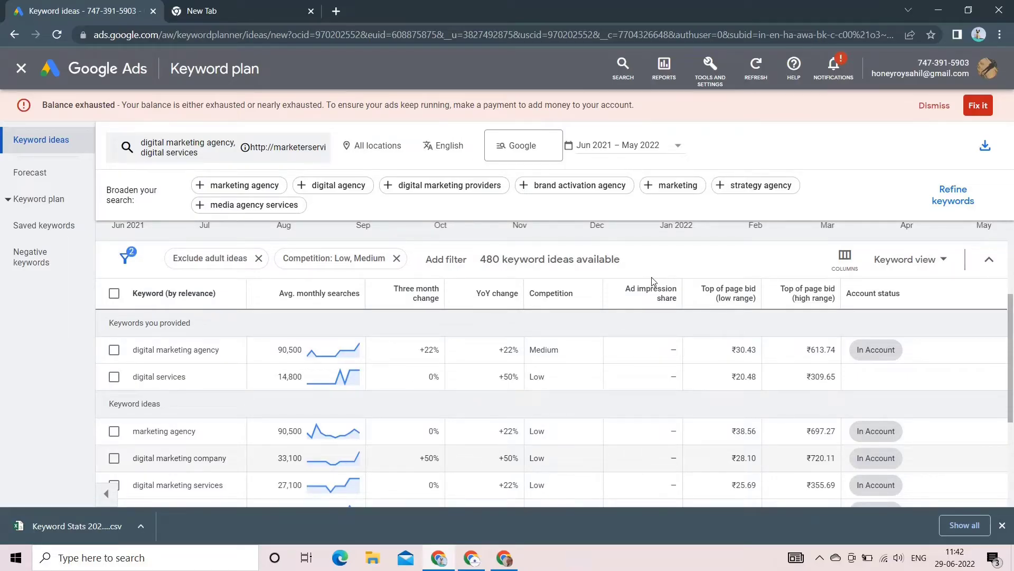
scroll(629, 295, down, 2)
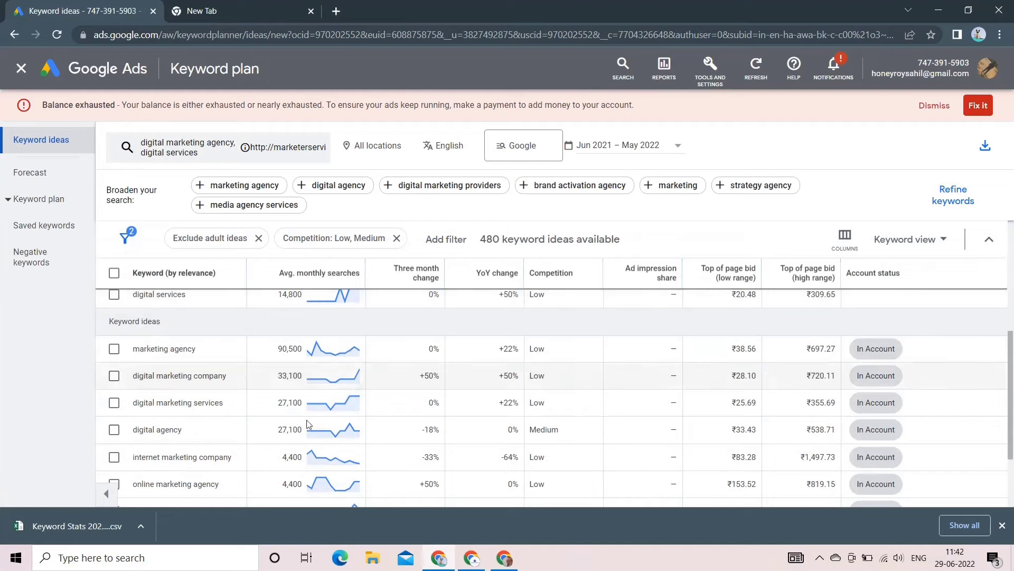
click(141, 528)
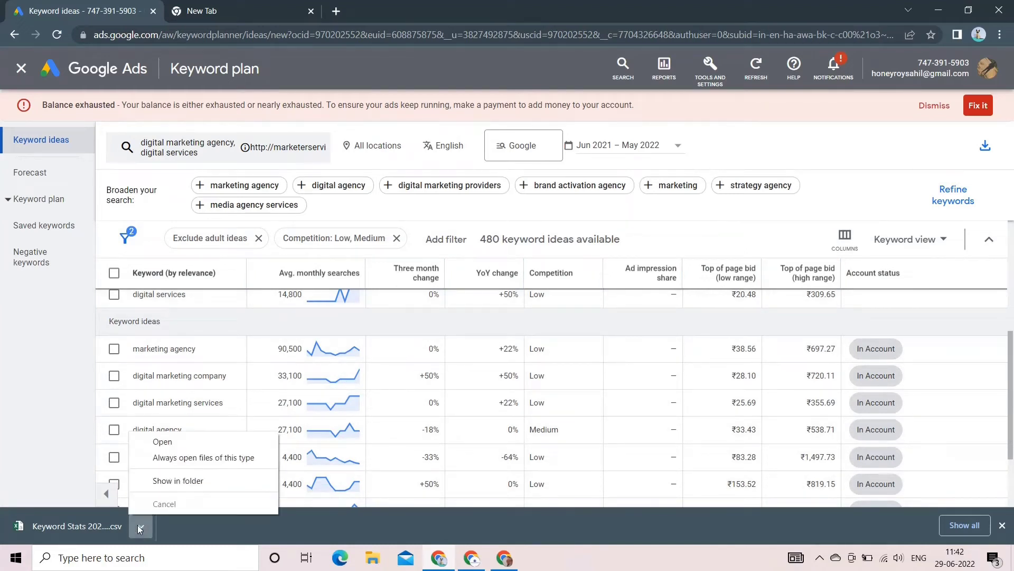
click(162, 442)
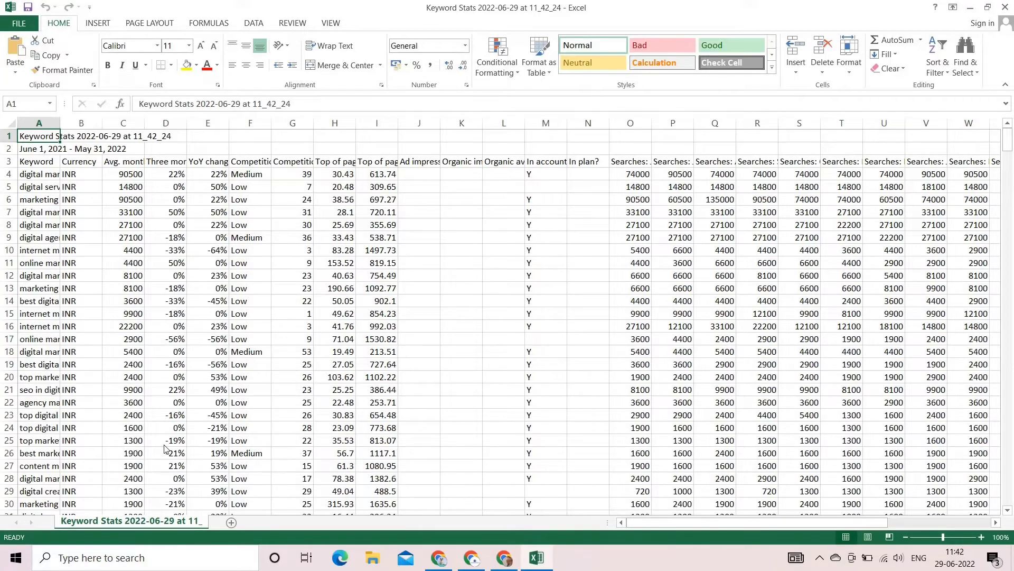
Insert a blank row above the report title row
click(3, 136)
right_click(3, 136)
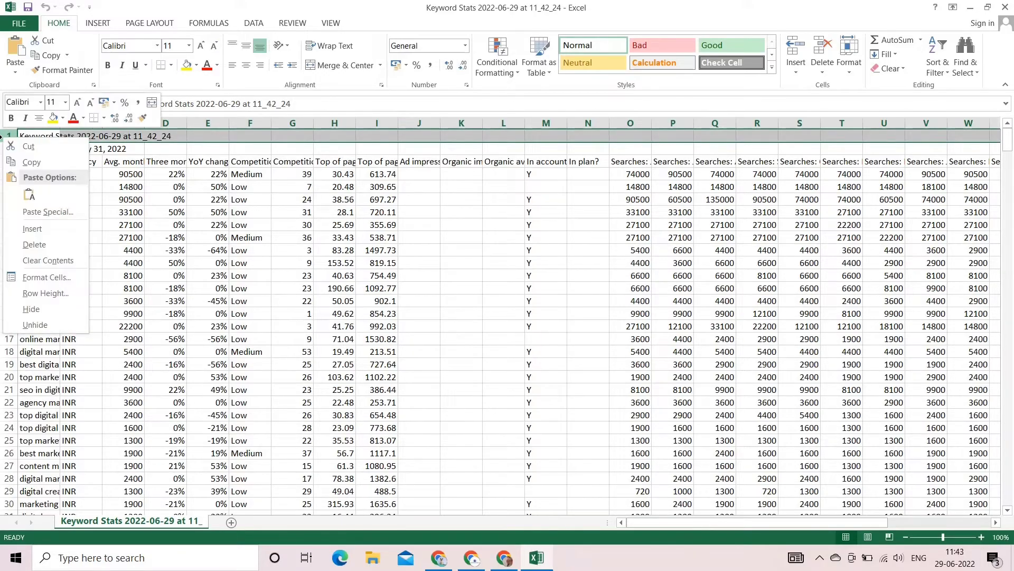
click(28, 227)
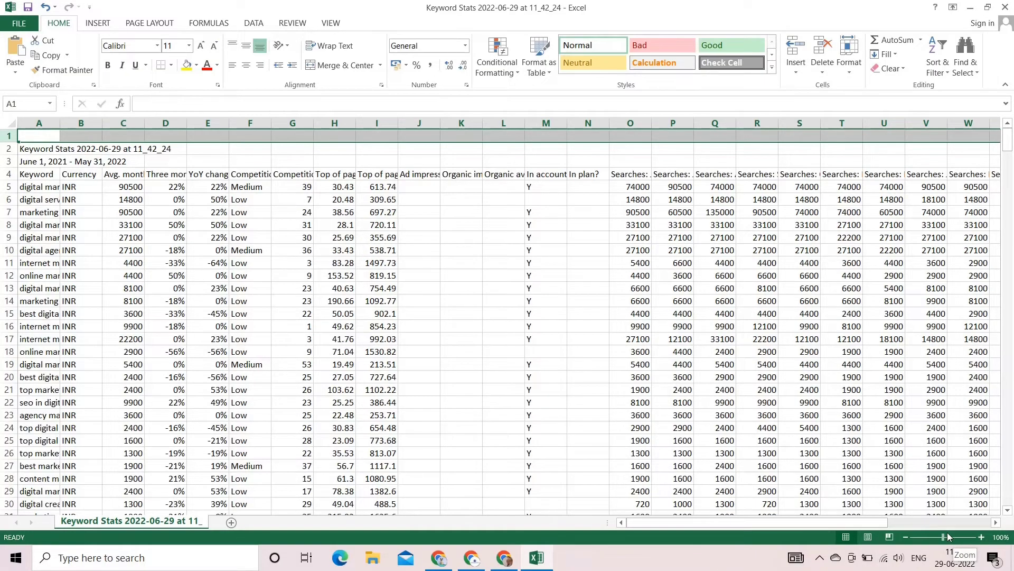
Delete the report title row, the blank row and the date range row above the column headers
click(949, 537)
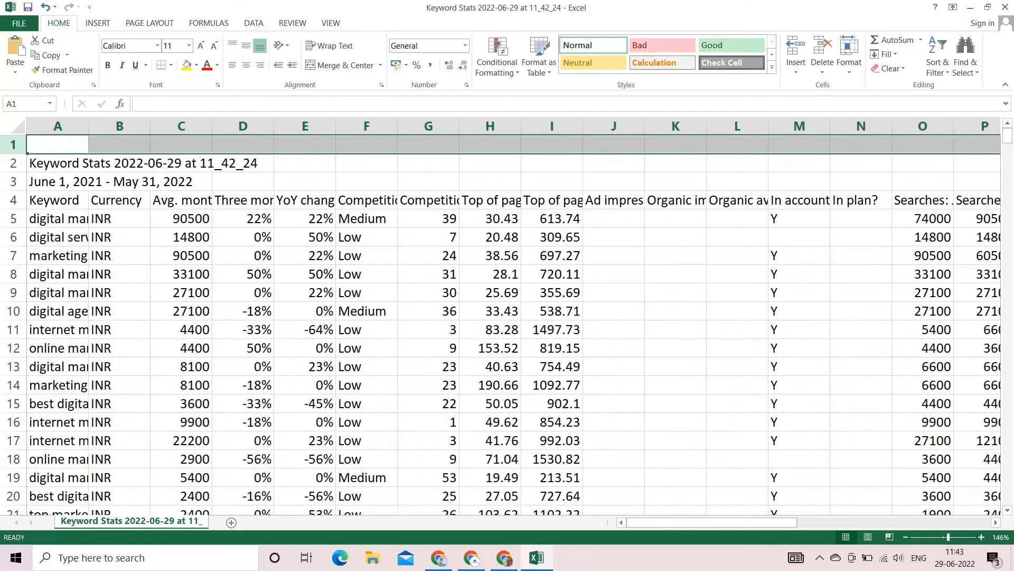
click(5, 165)
right_click(5, 166)
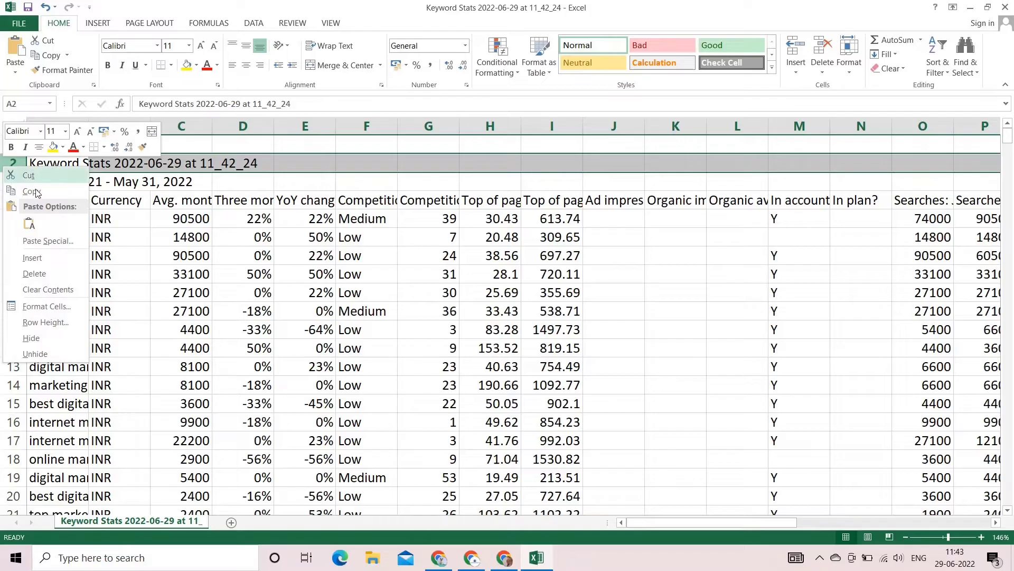
click(42, 276)
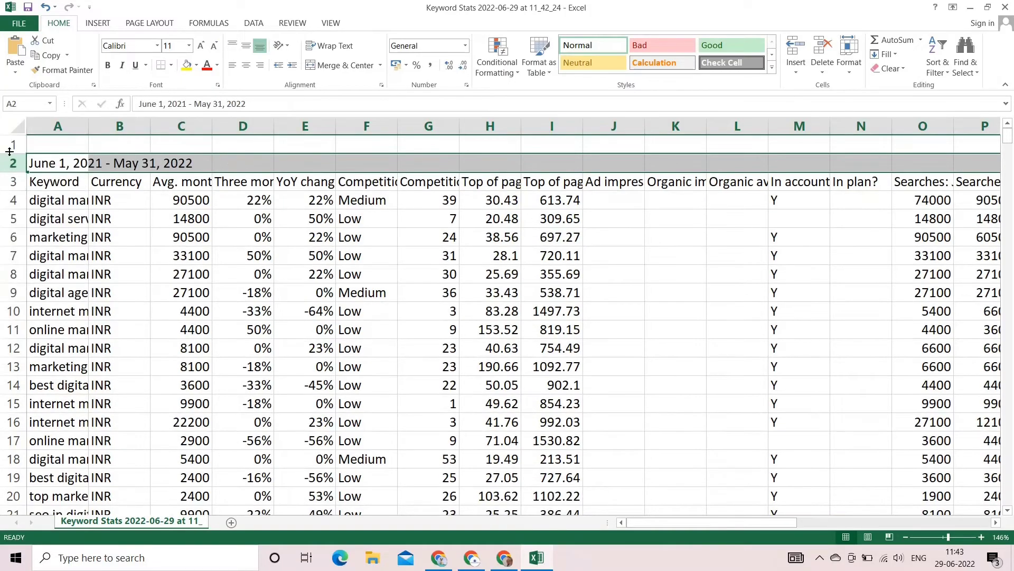
right_click(11, 149)
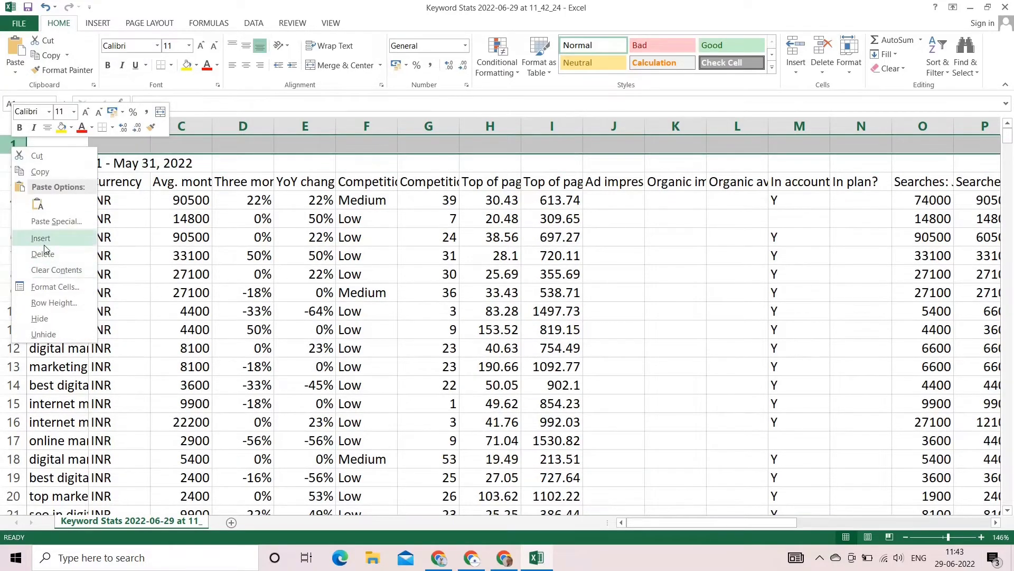
click(45, 258)
right_click(12, 145)
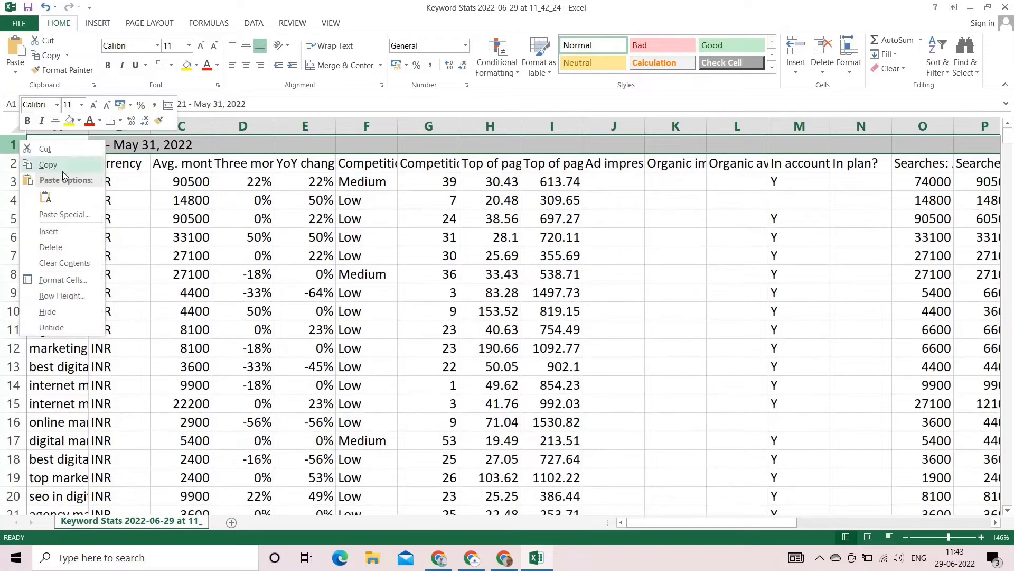
click(63, 252)
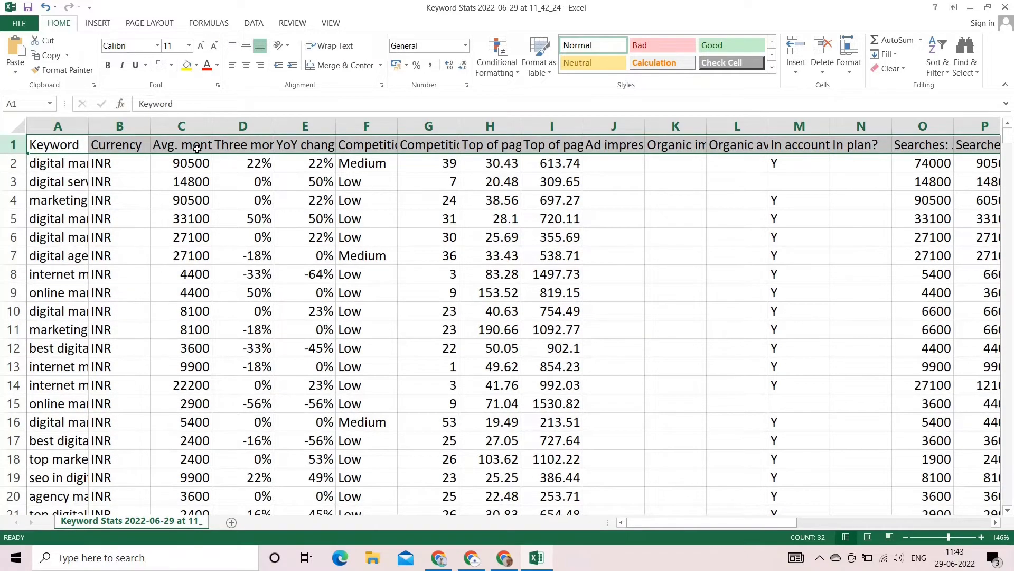
Delete the Currency, Three month change and YoY change columns
right_click(127, 127)
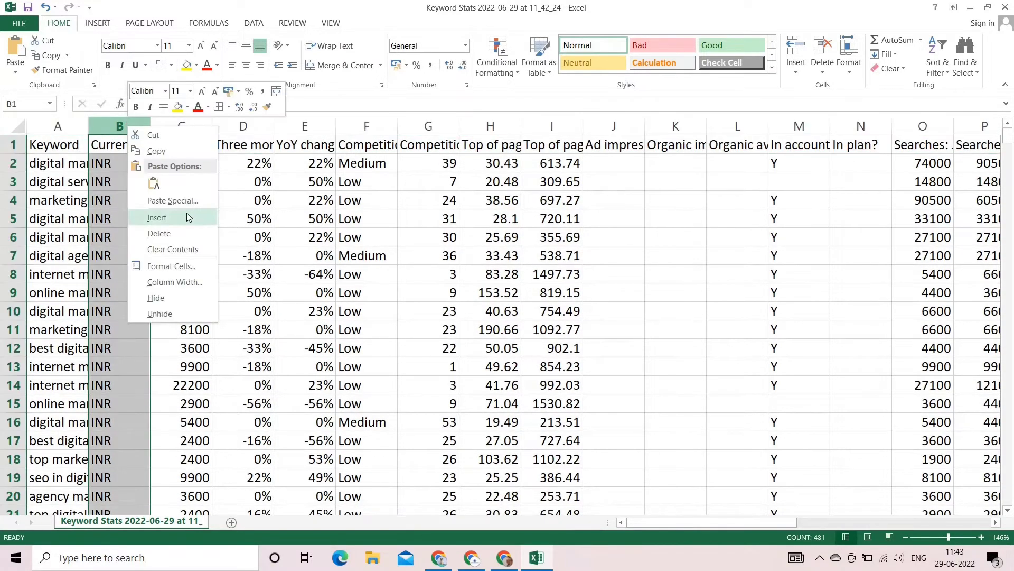
click(181, 234)
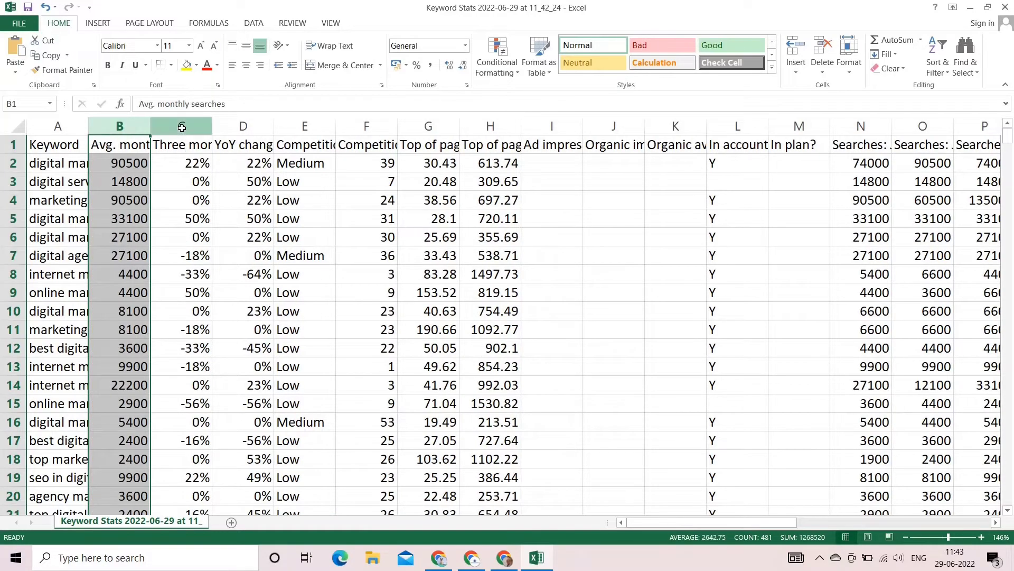
right_click(182, 127)
click(214, 236)
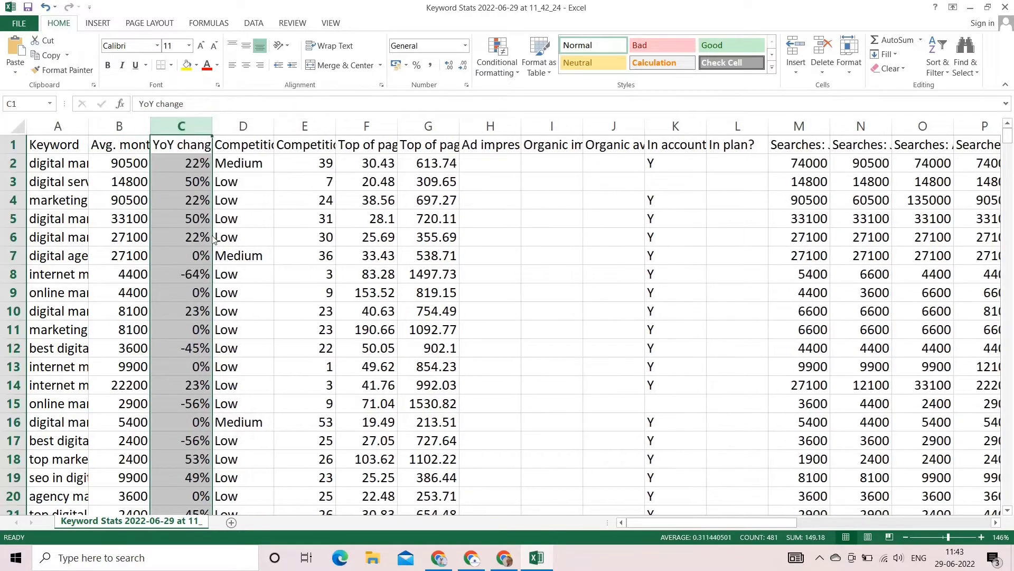
right_click(182, 128)
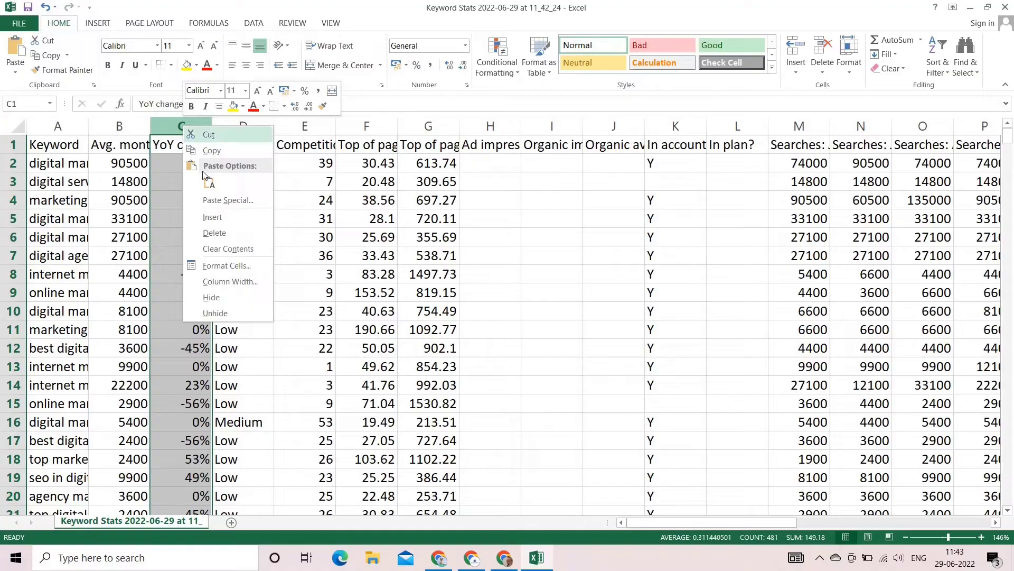
click(214, 233)
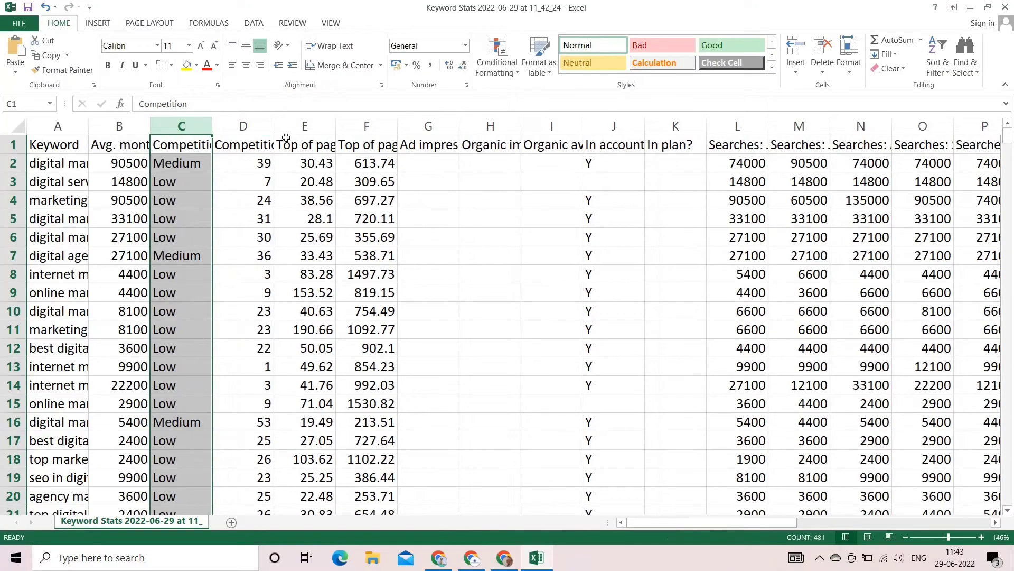
Insert a blank column before the Top of page bid (low range) column
right_click(288, 129)
key(Escape)
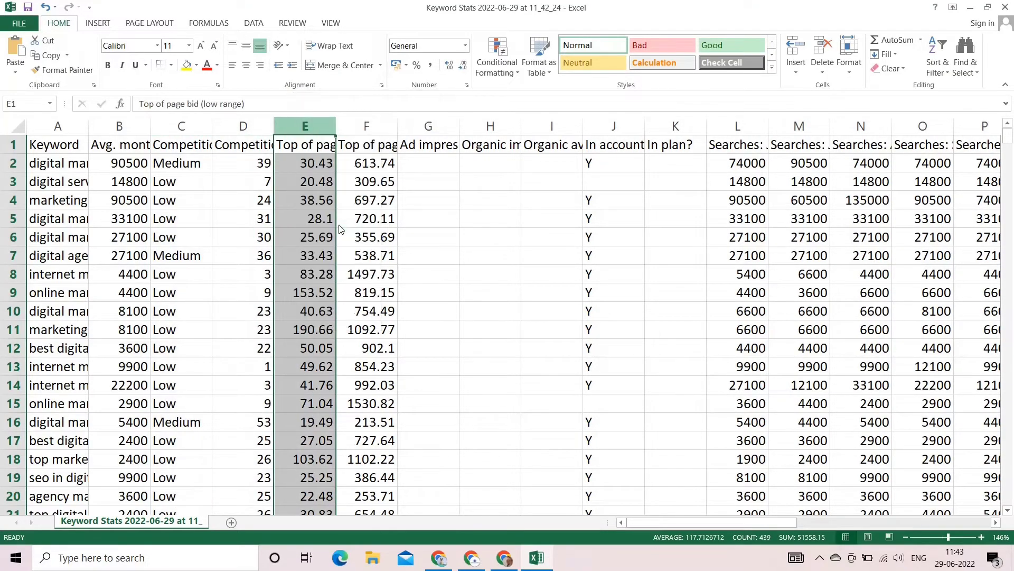
key(ctrl+shift+plus)
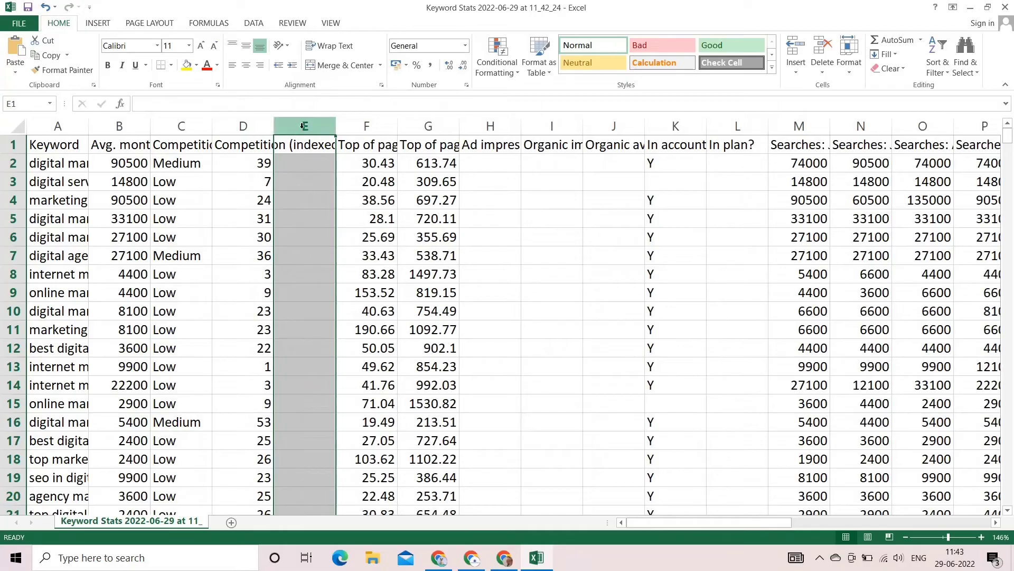
Delete all columns after Competition (indexed value), from column E through AS
mouse_move(302, 128)
mouse_down()
mouse_move(956, 127)
mouse_move(302, 126)
mouse_up()
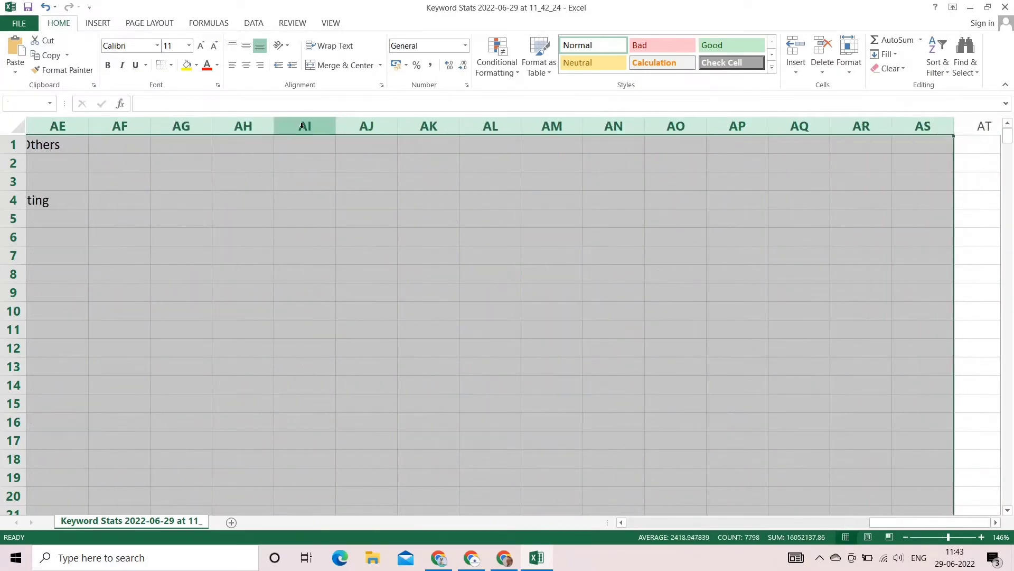
key(BackSpace)
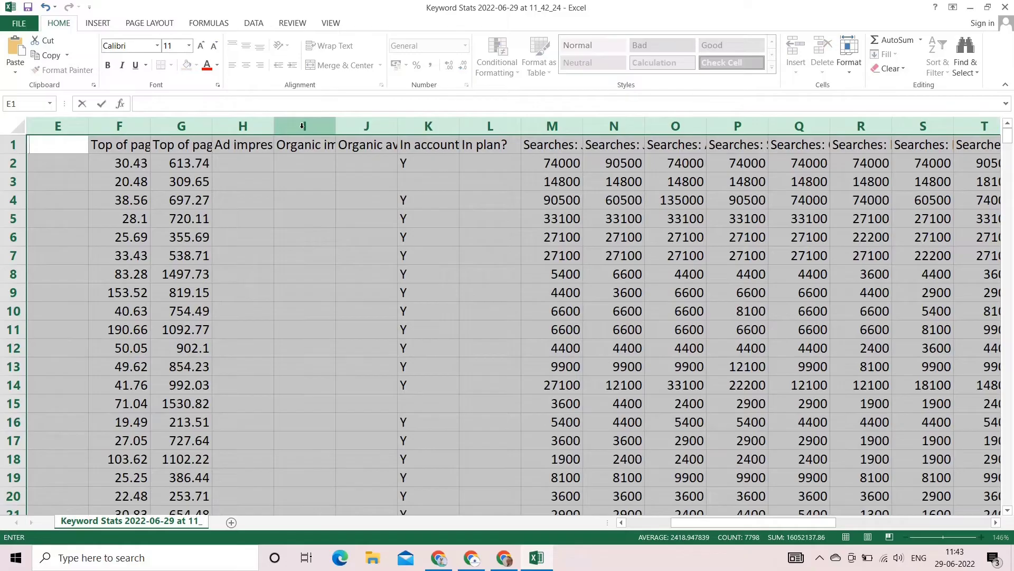
key(Escape)
right_click(358, 212)
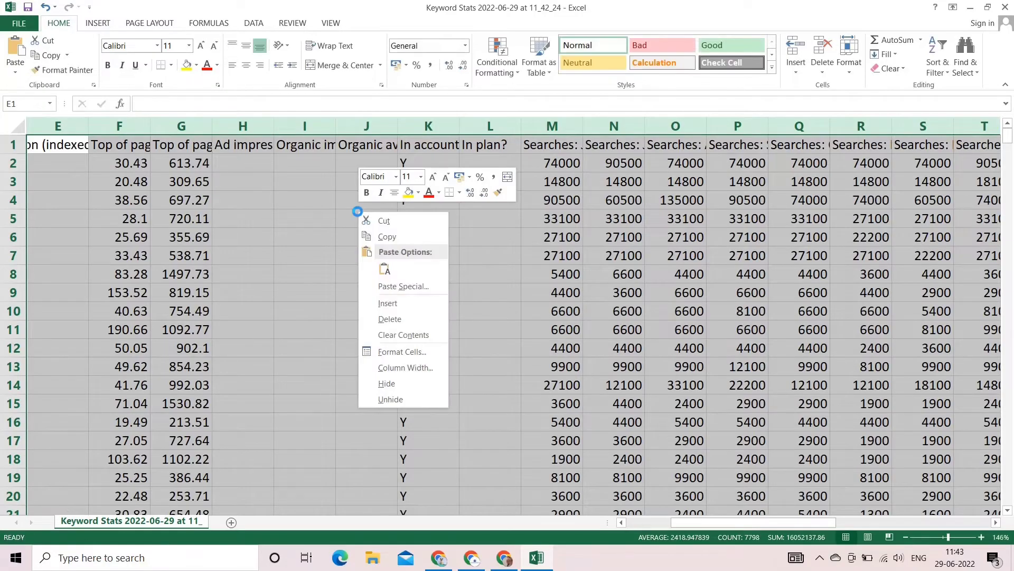
click(394, 318)
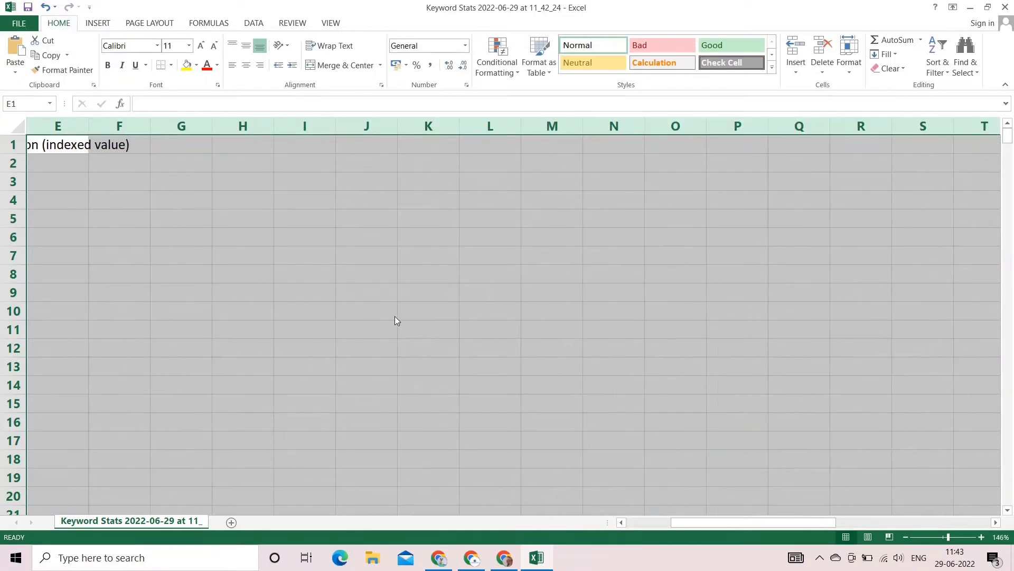
click(476, 443)
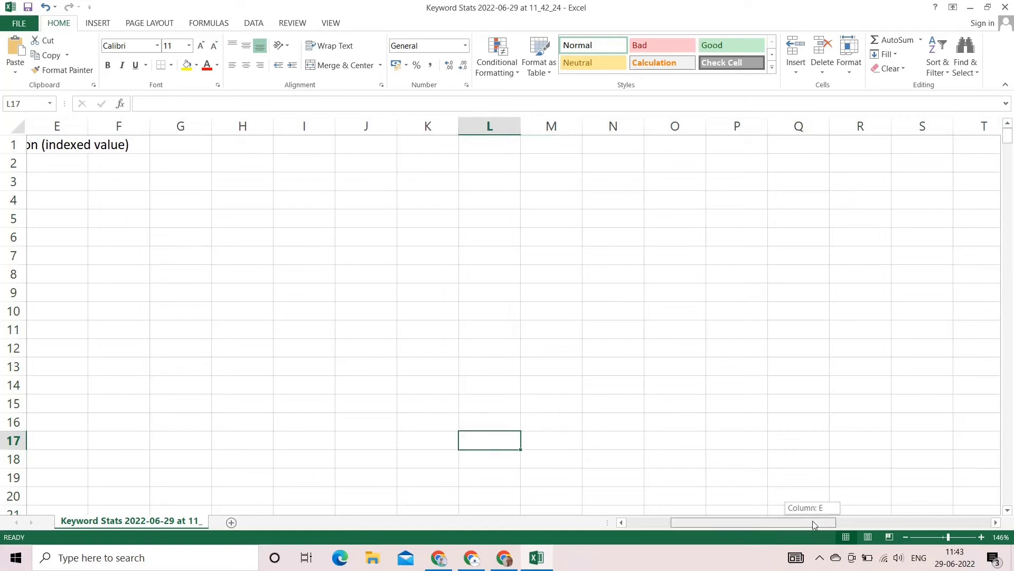
Delete the empty cell E1 beside the Competition (indexed value) header, shifting cells left
drag(812, 521, 724, 524)
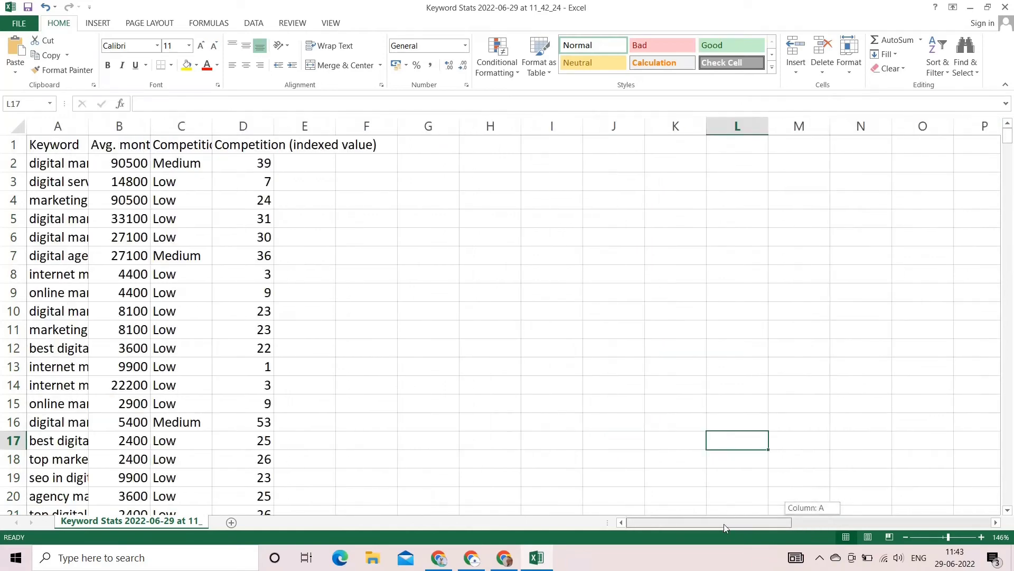
click(329, 149)
right_click(329, 149)
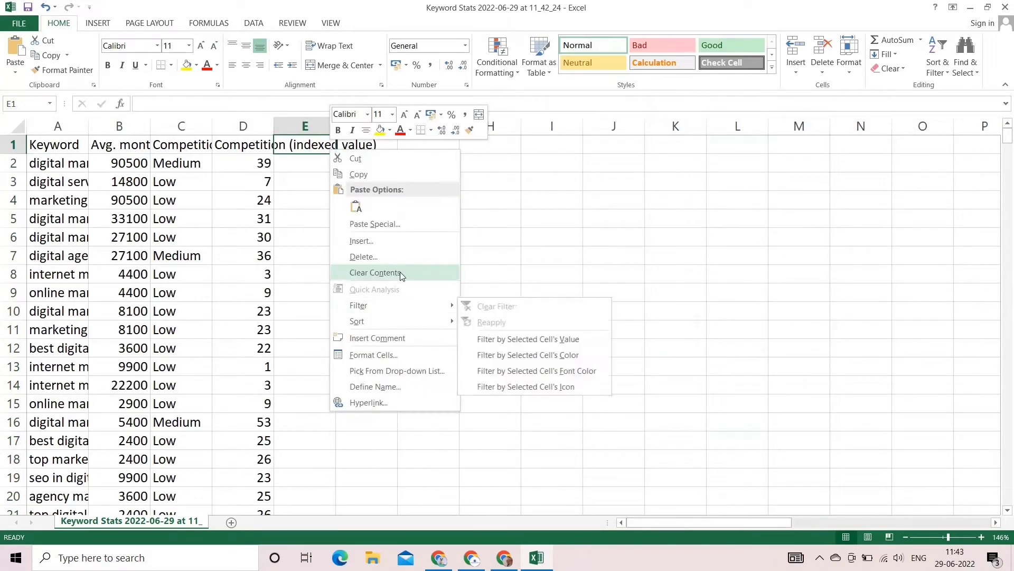
click(401, 257)
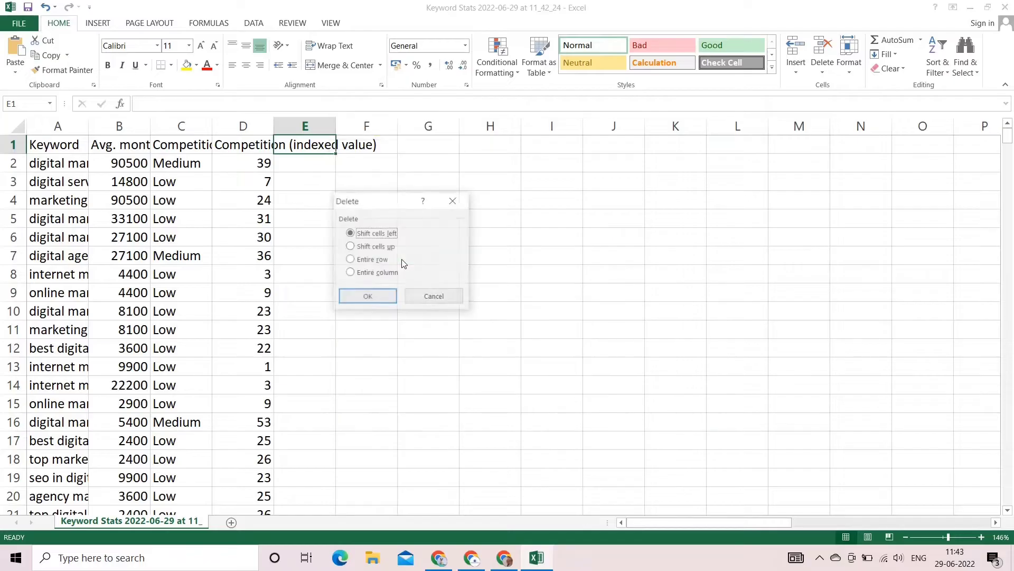
click(380, 296)
click(384, 199)
right_click(386, 199)
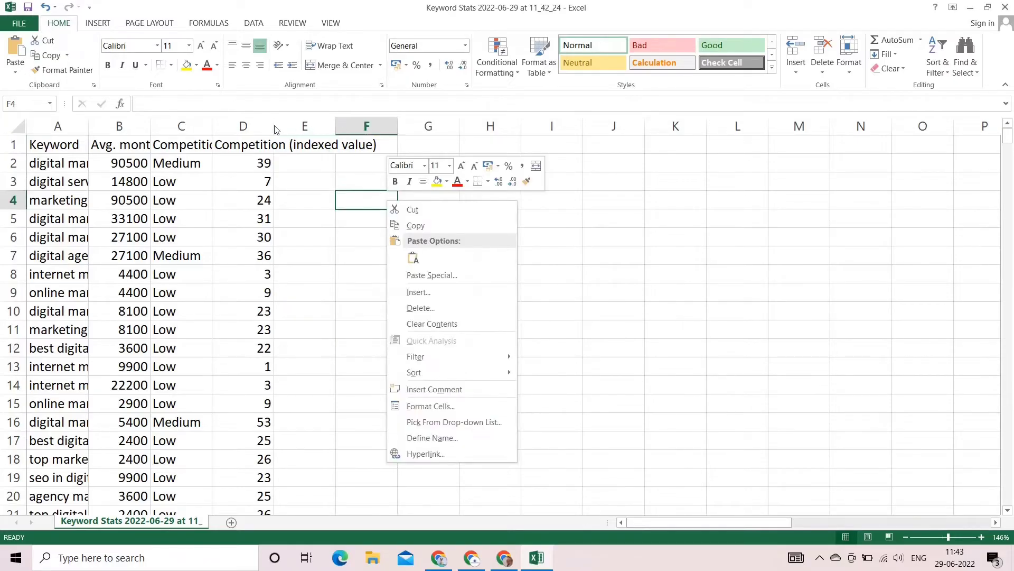
click(325, 258)
Widen the Competition (indexed value), Competition, Avg. monthly searches and Keyword columns so their headers are fully readable
drag(273, 125, 419, 125)
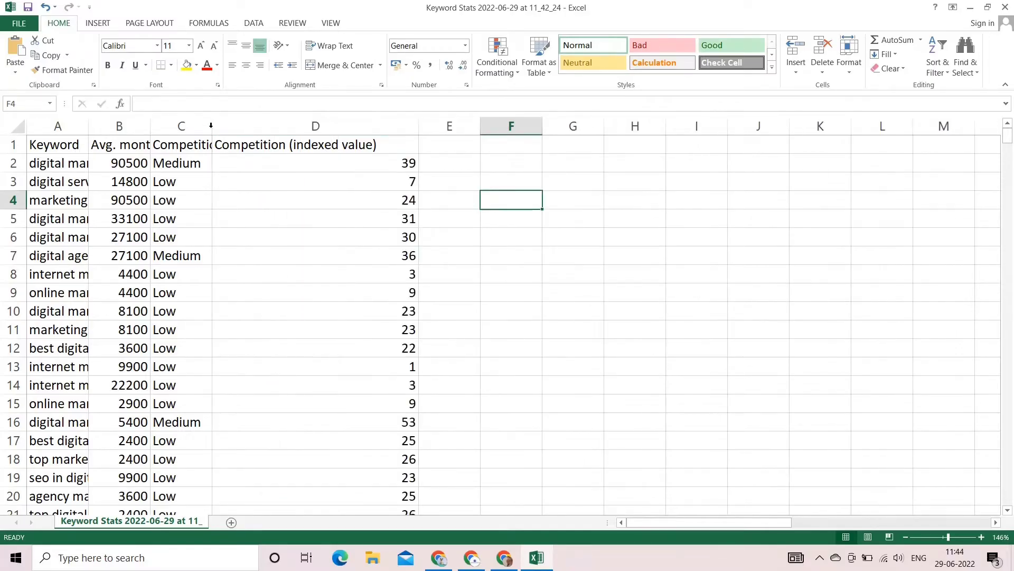
drag(212, 125, 345, 127)
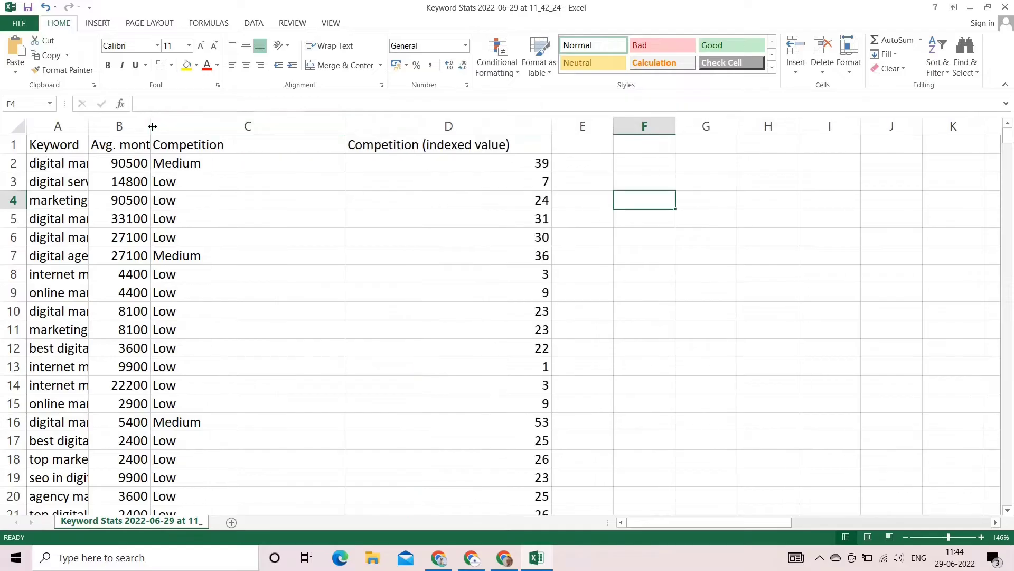
drag(151, 126, 227, 126)
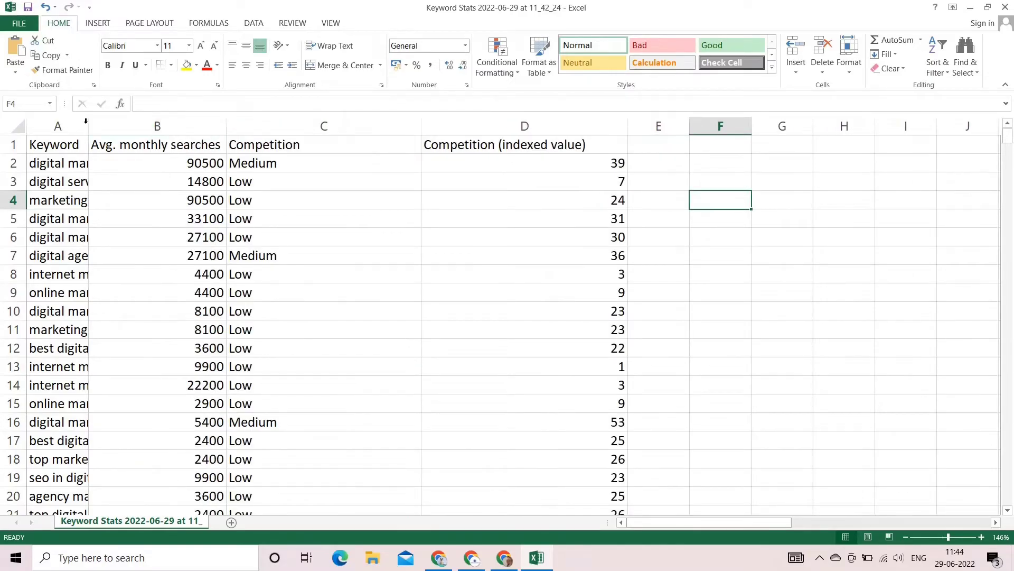
drag(88, 126, 199, 126)
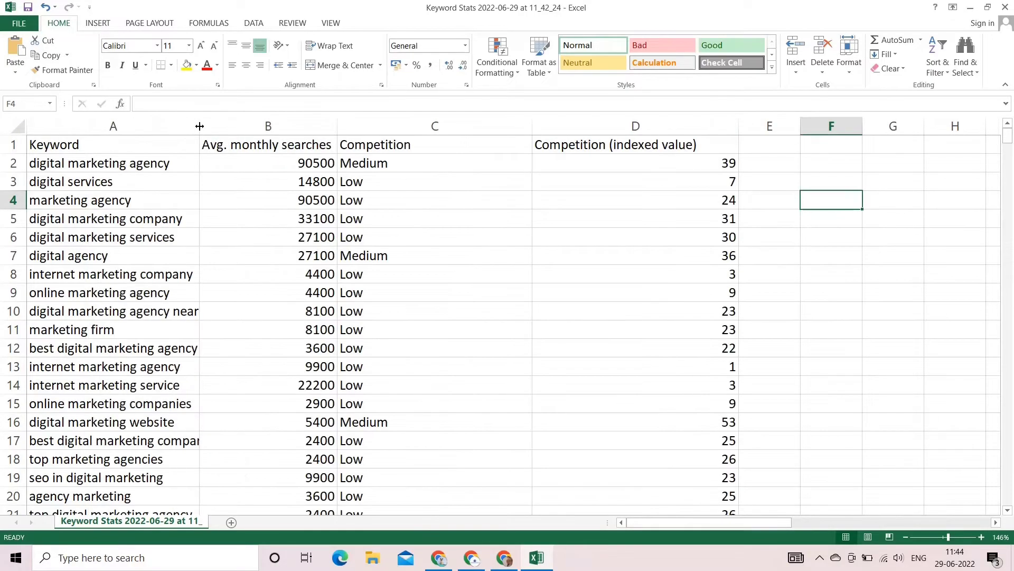
scroll(333, 222, down, 2)
scroll(331, 227, up, 2)
Centre the contents of the Avg. monthly searches, Competition and Competition (indexed value) columns horizontally
click(100, 127)
click(289, 122)
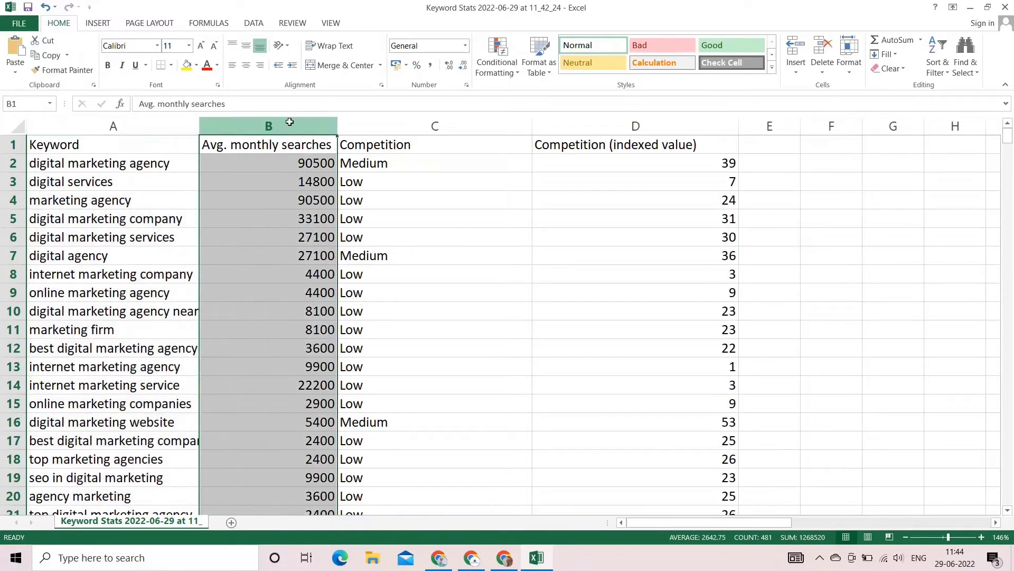
click(243, 65)
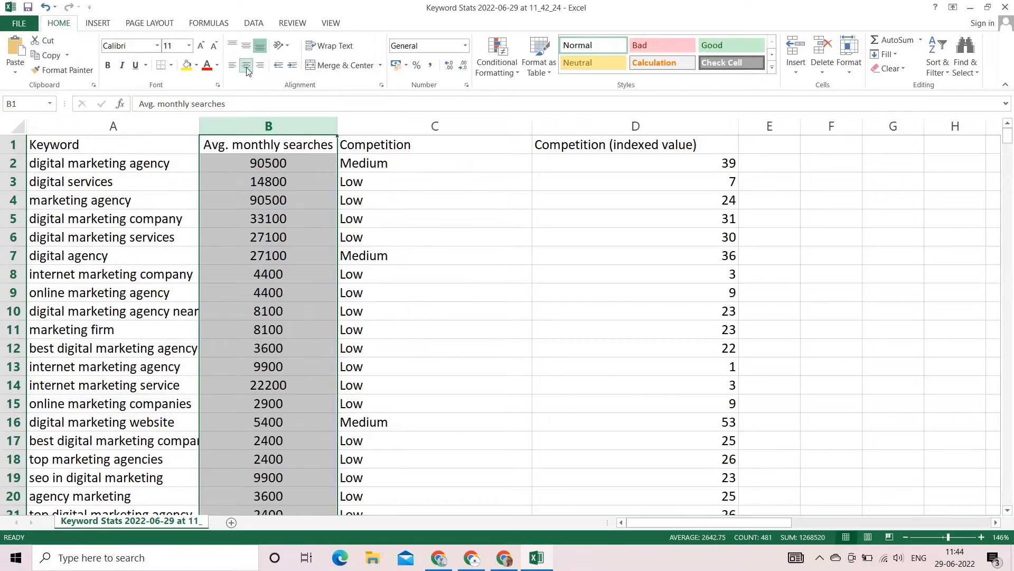
click(398, 122)
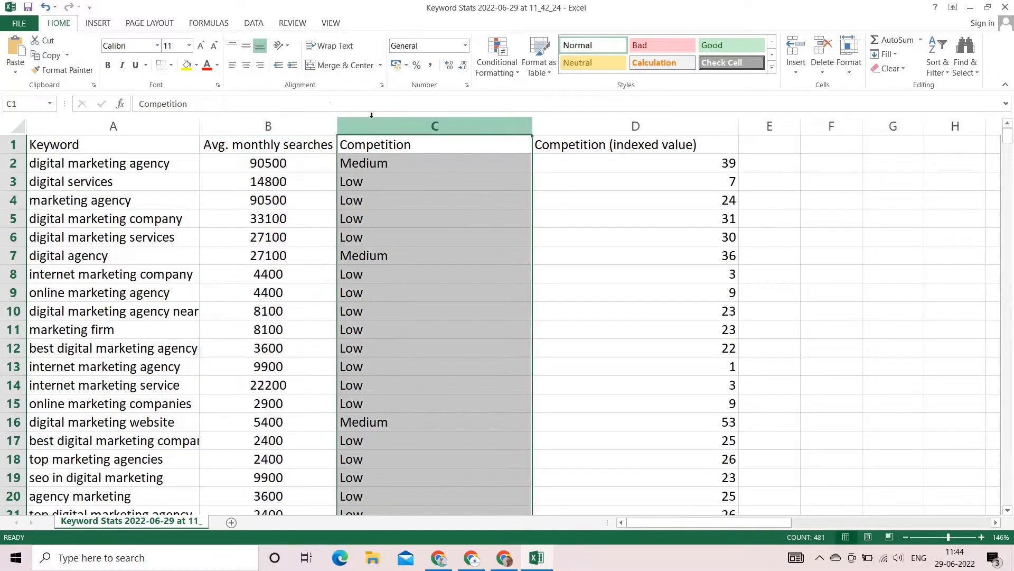
click(246, 66)
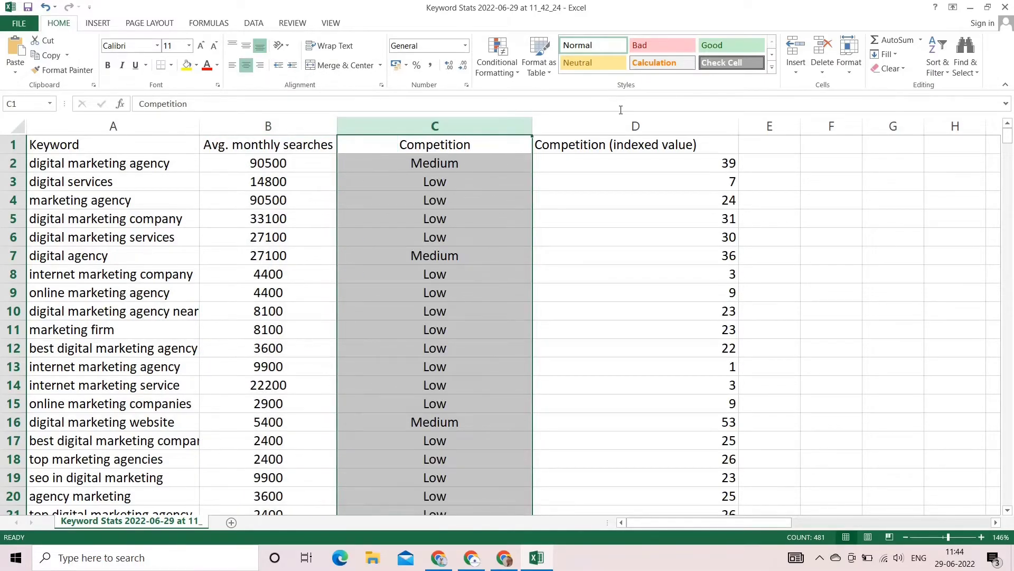
click(623, 125)
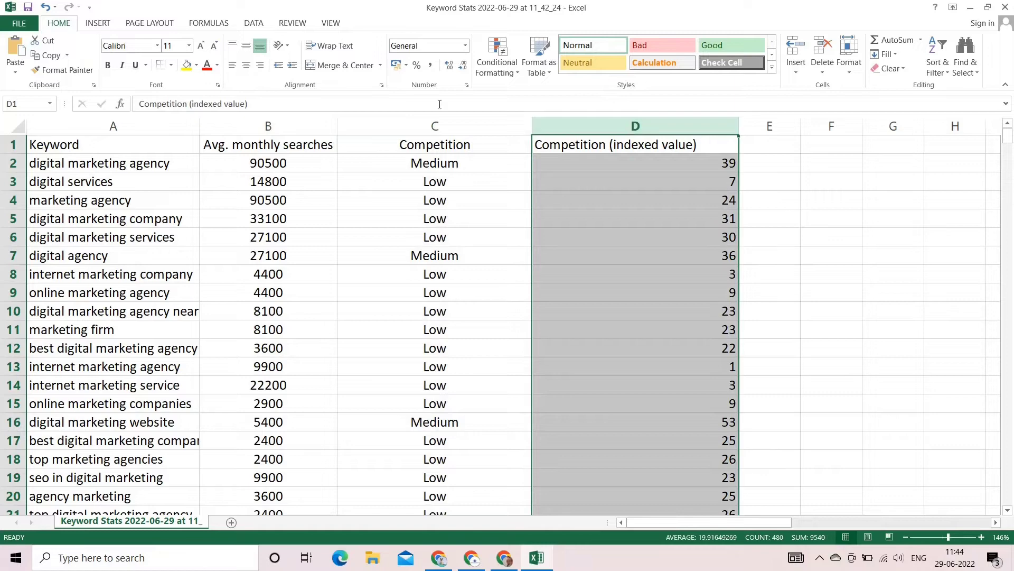
click(247, 66)
click(818, 267)
Widen the Keyword column further so that the longer keywords further down the sheet fit
scroll(819, 267, down, 14)
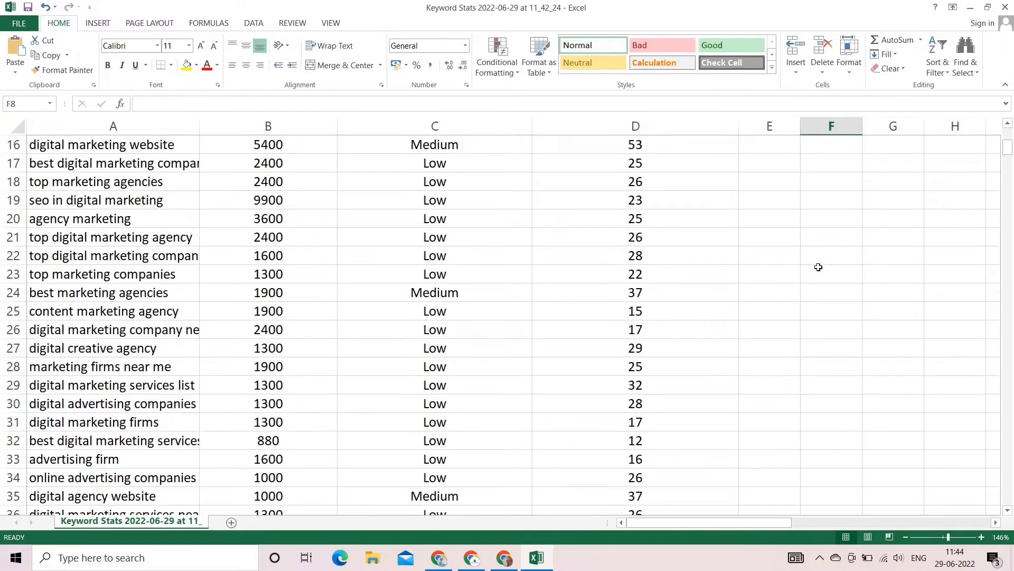
scroll(818, 267, down, 15)
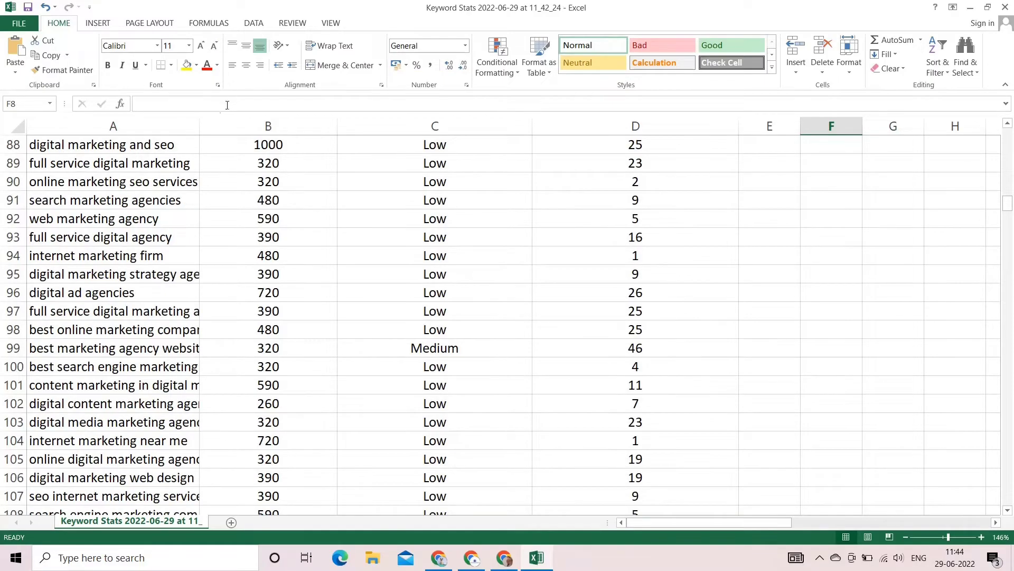
drag(203, 119, 236, 120)
scroll(471, 266, up, 4)
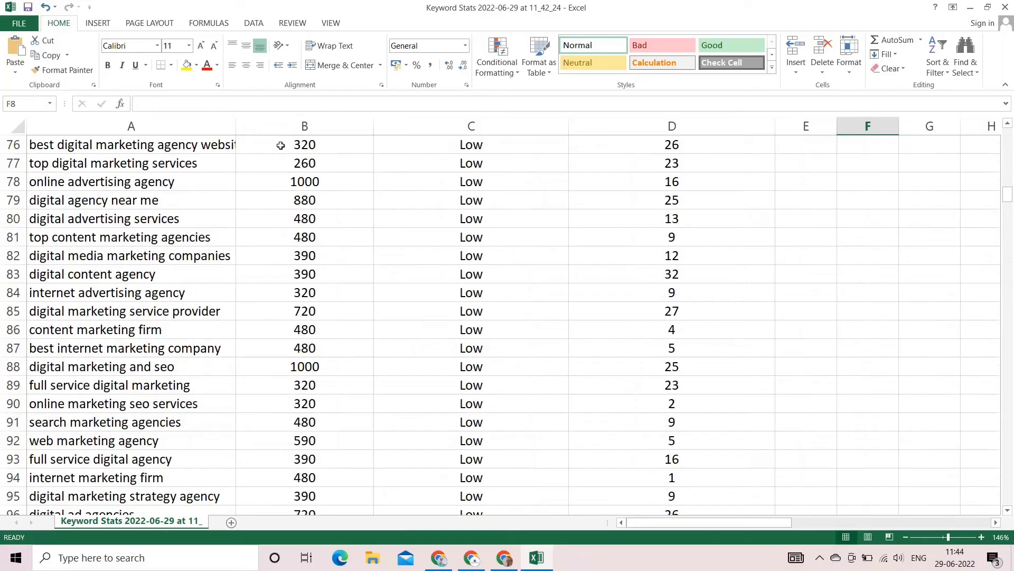
drag(242, 127, 278, 127)
scroll(781, 228, up, 20)
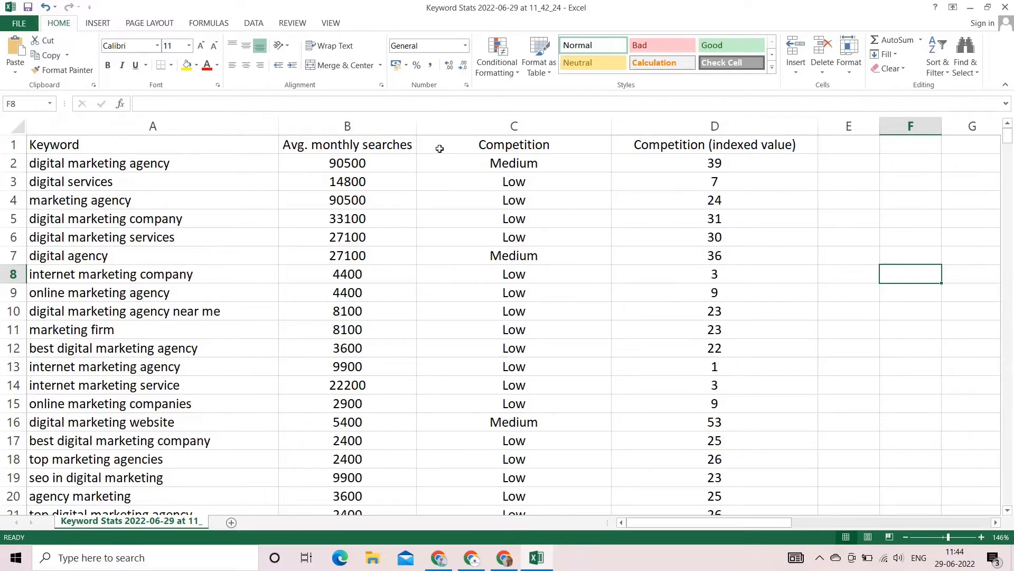
Apply conditional formatting to the Keyword column that marks duplicate values with Light Red Fill with Dark Red Text
click(350, 126)
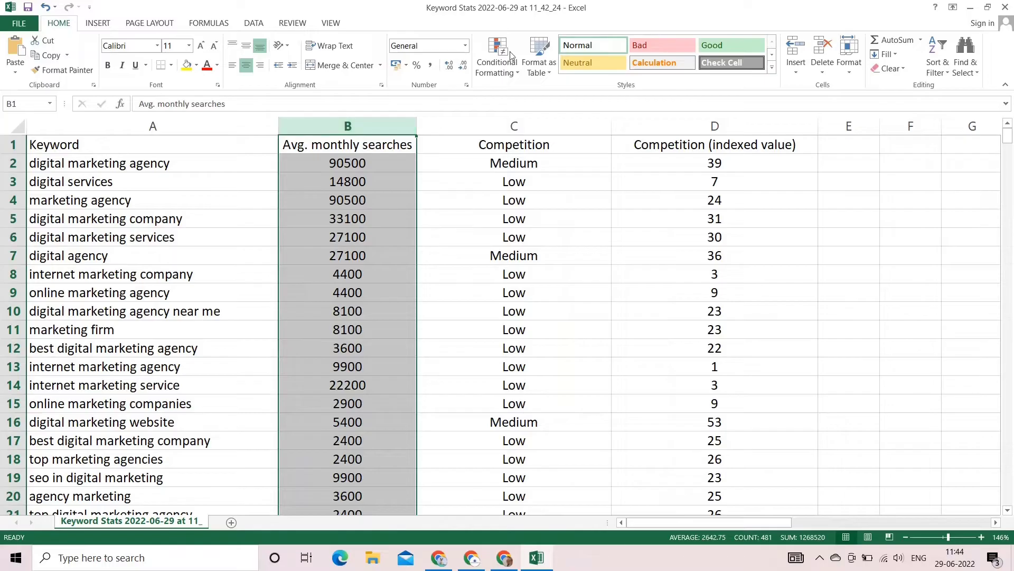
click(171, 137)
click(168, 132)
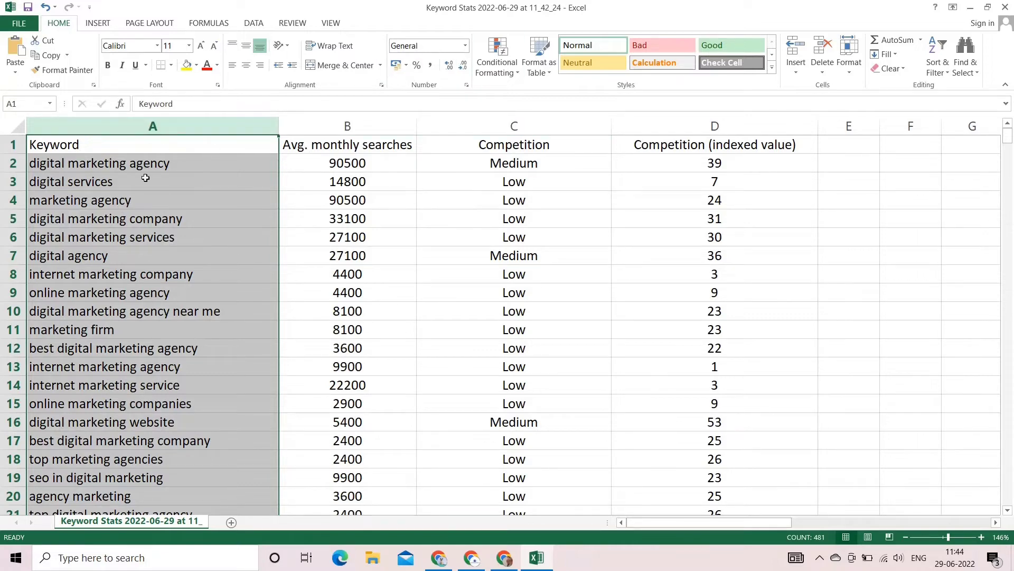
click(518, 63)
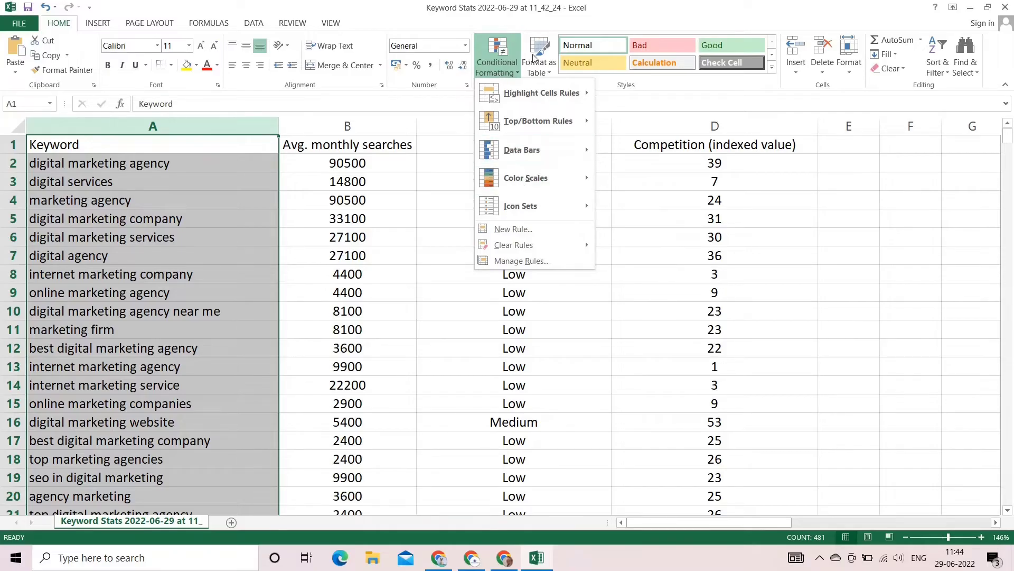
mouse_move(537, 98)
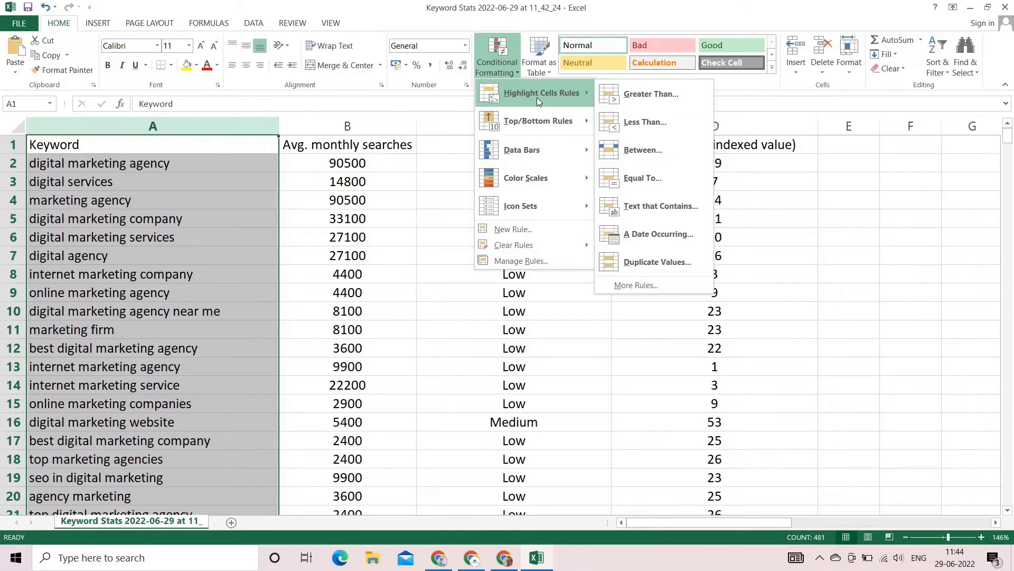
click(672, 260)
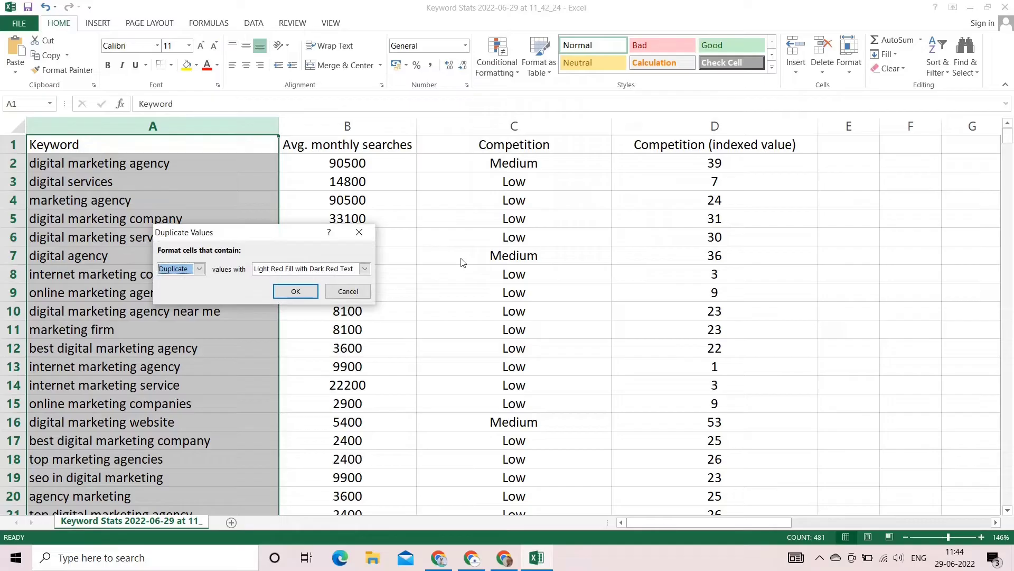
click(296, 291)
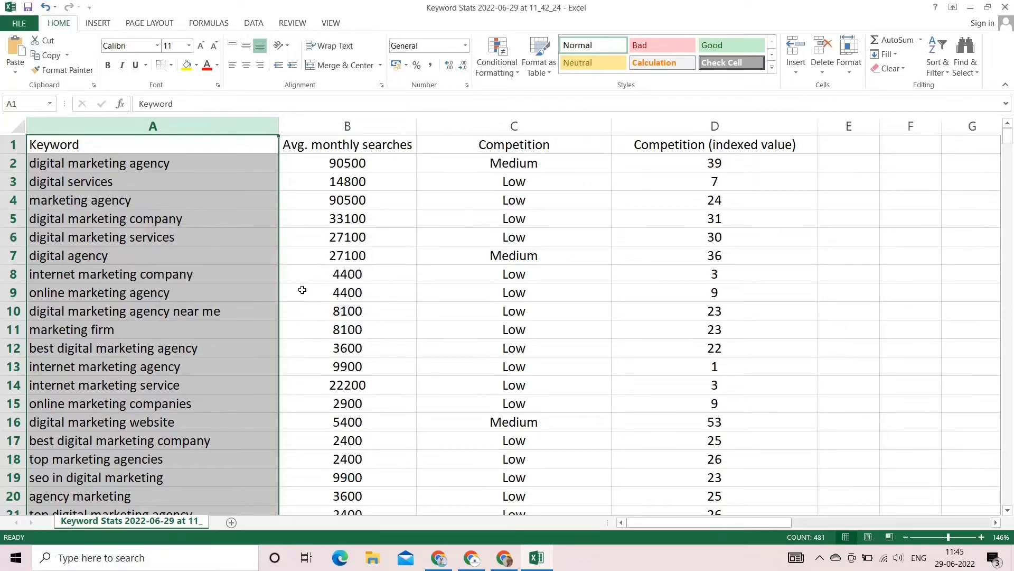
Check the Keyword column down to its last row for highlighted duplicates
scroll(221, 262, down, 18)
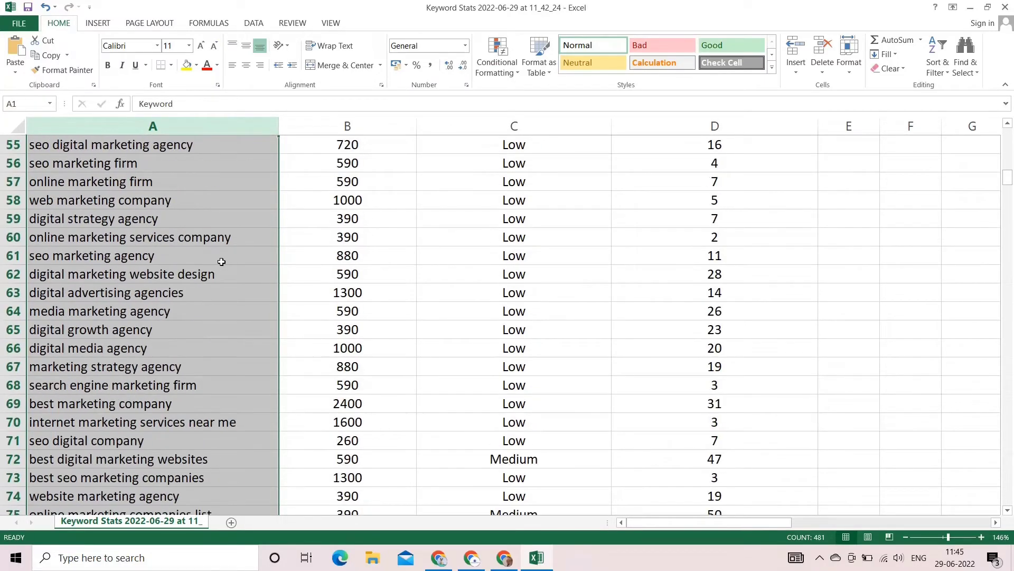
scroll(221, 261, down, 20)
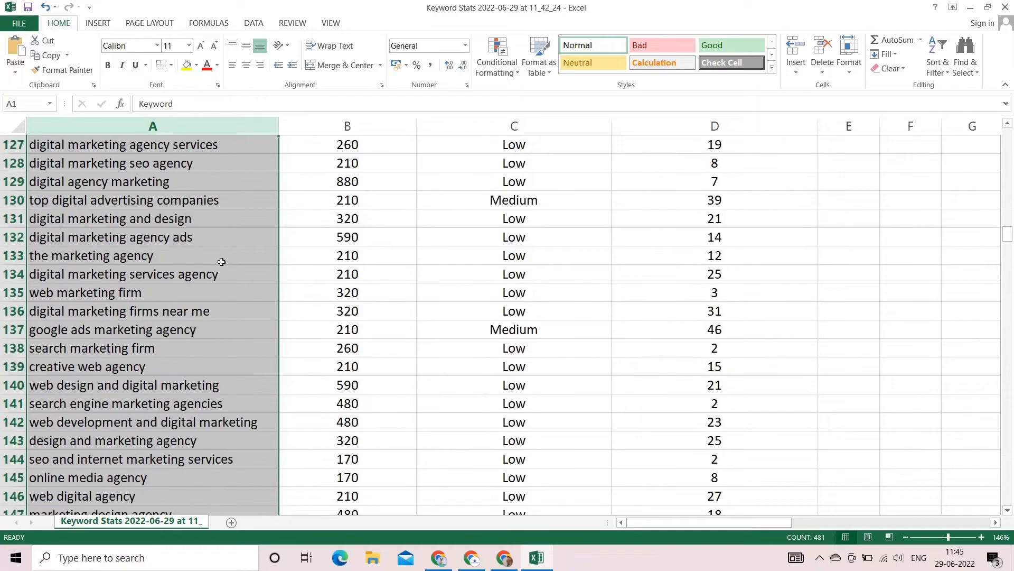
scroll(222, 262, down, 20)
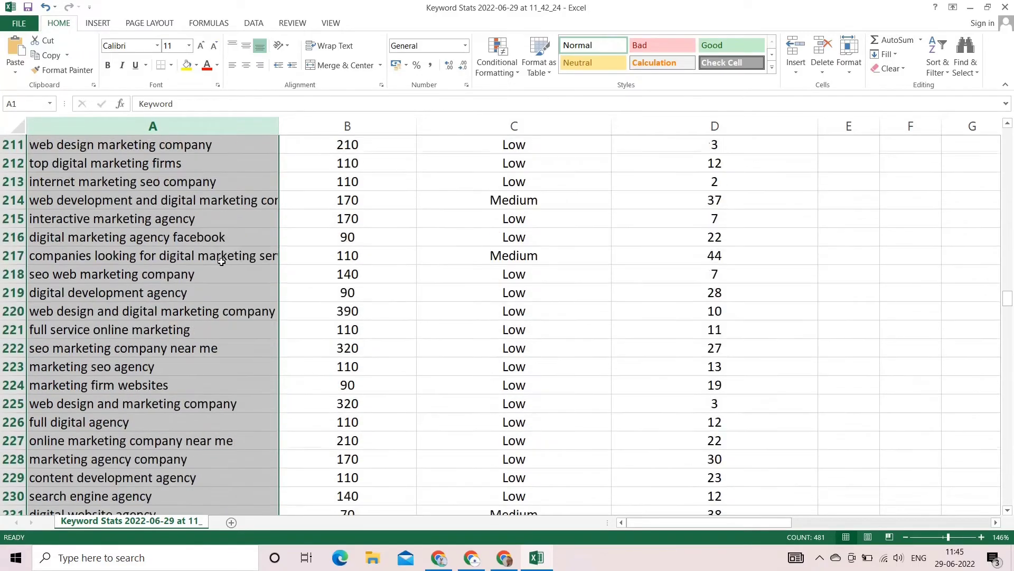
scroll(221, 261, down, 11)
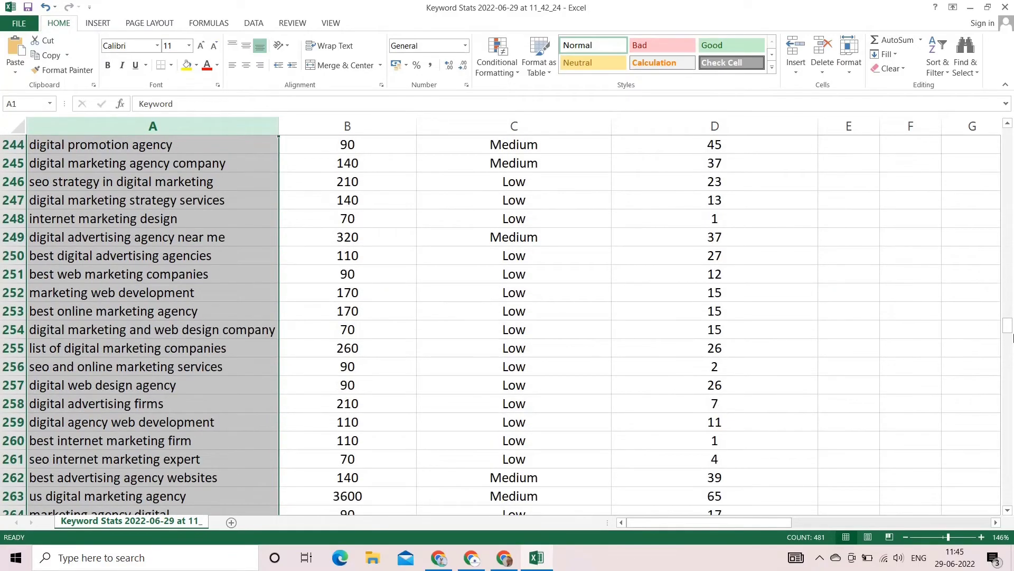
drag(1012, 338, 1013, 498)
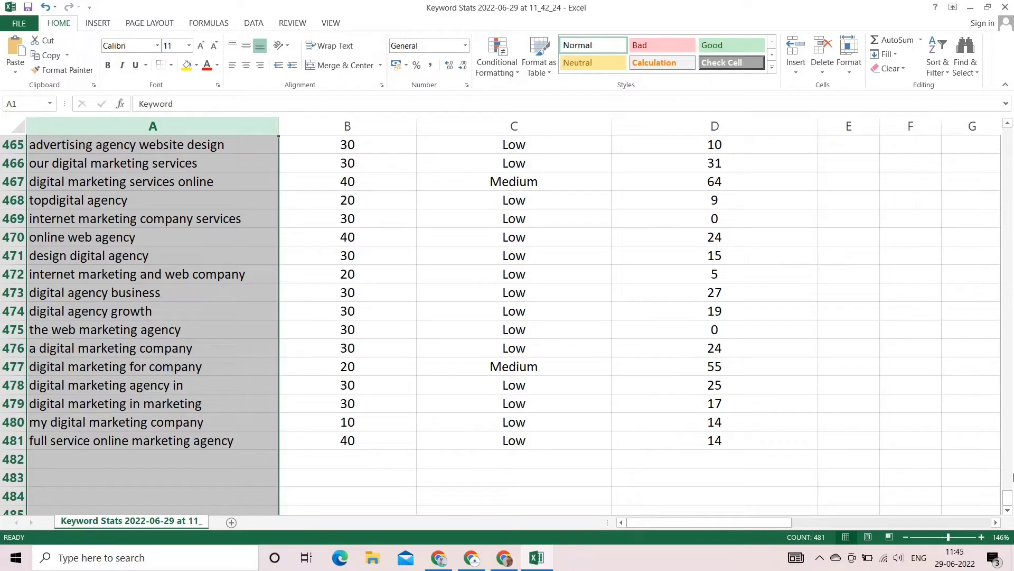
drag(1010, 489, 1009, 138)
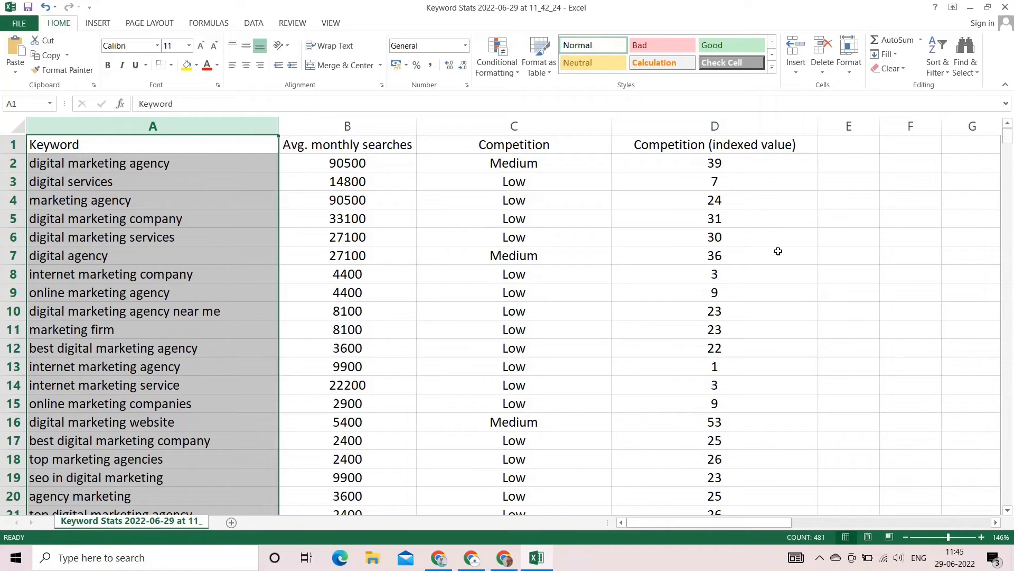
click(776, 251)
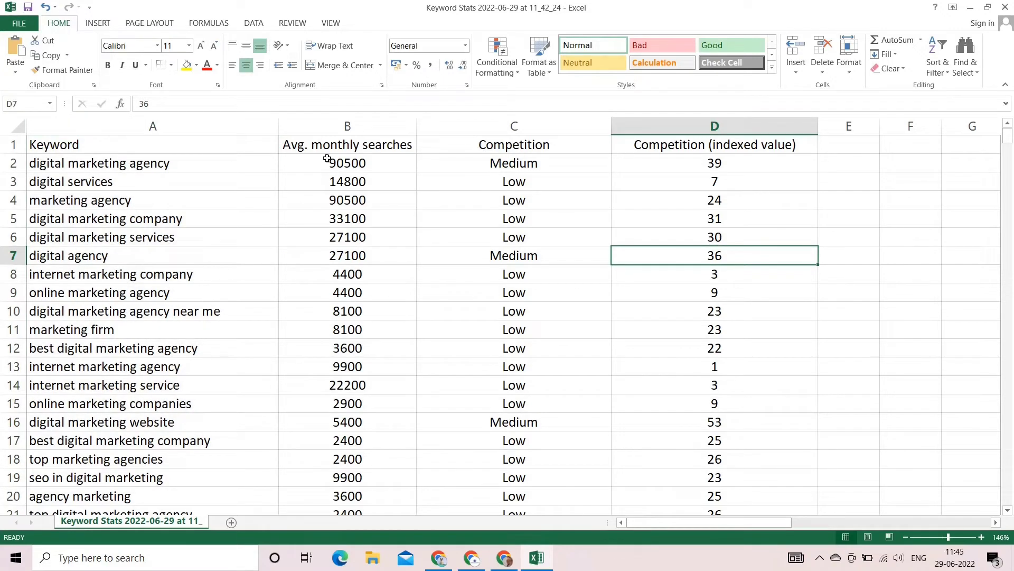
Sort the table by Avg. monthly searches from largest to smallest, expanding the selection to the neighbouring columns
click(358, 123)
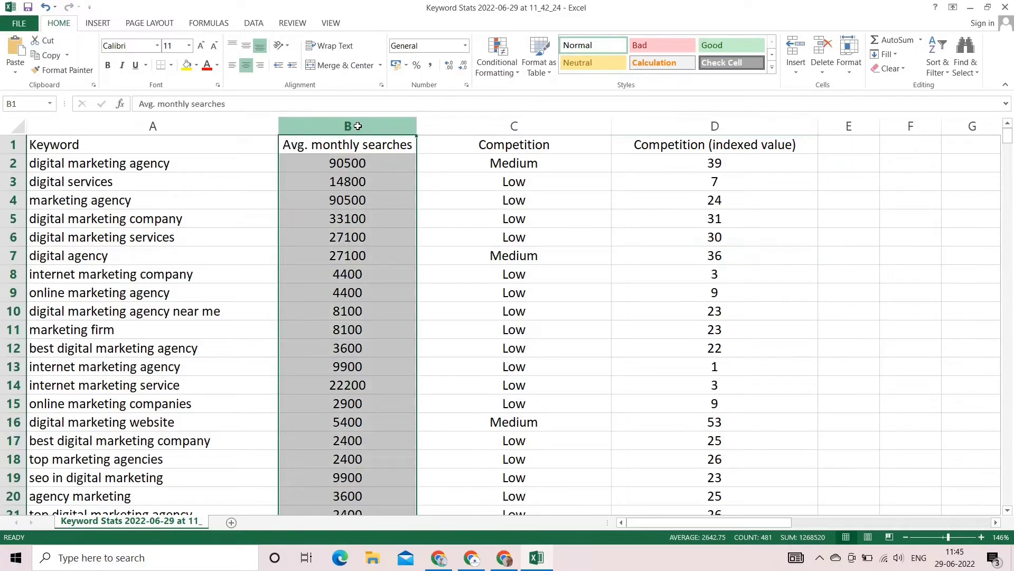
click(945, 64)
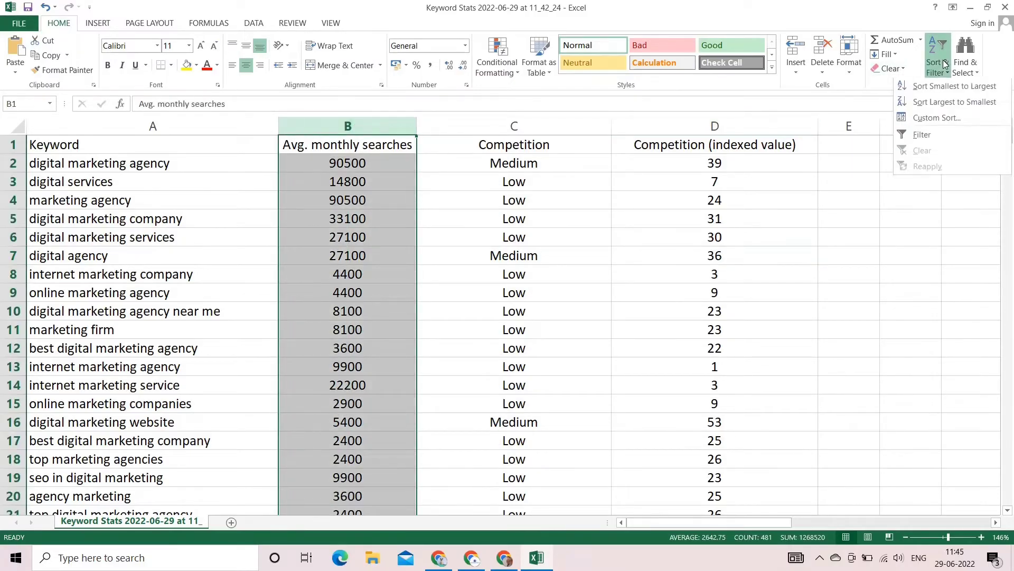
click(943, 104)
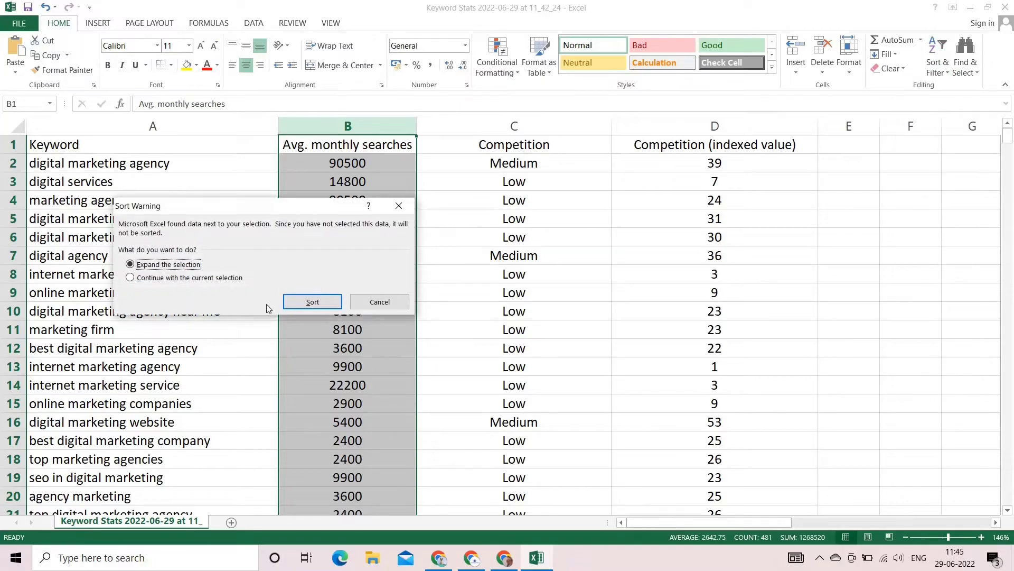
click(295, 301)
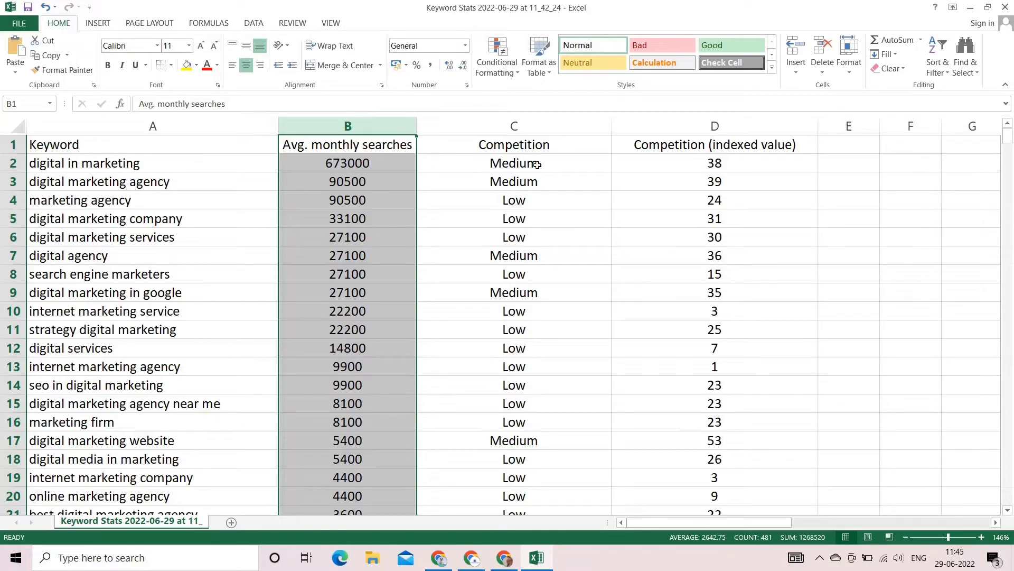
click(962, 268)
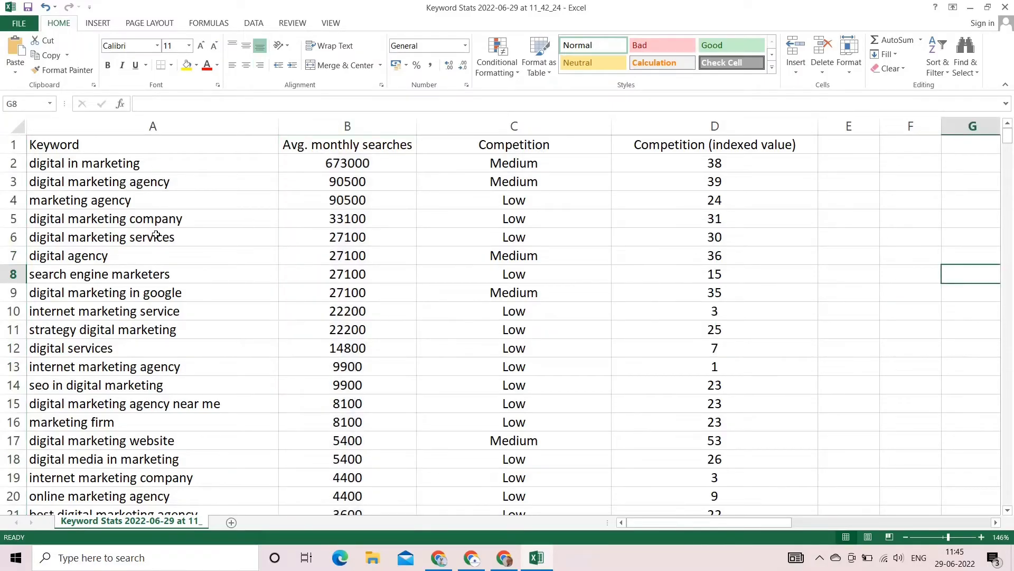
Delete the entire row of the keyword "marketing agency" from the sorted list
scroll(164, 372, down, 3)
scroll(165, 374, up, 3)
click(130, 204)
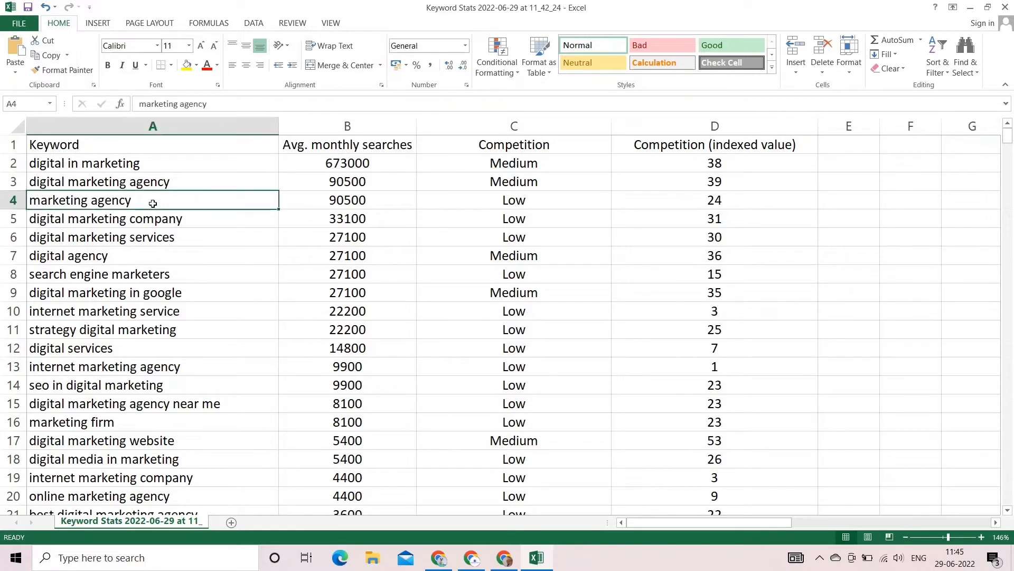
click(12, 201)
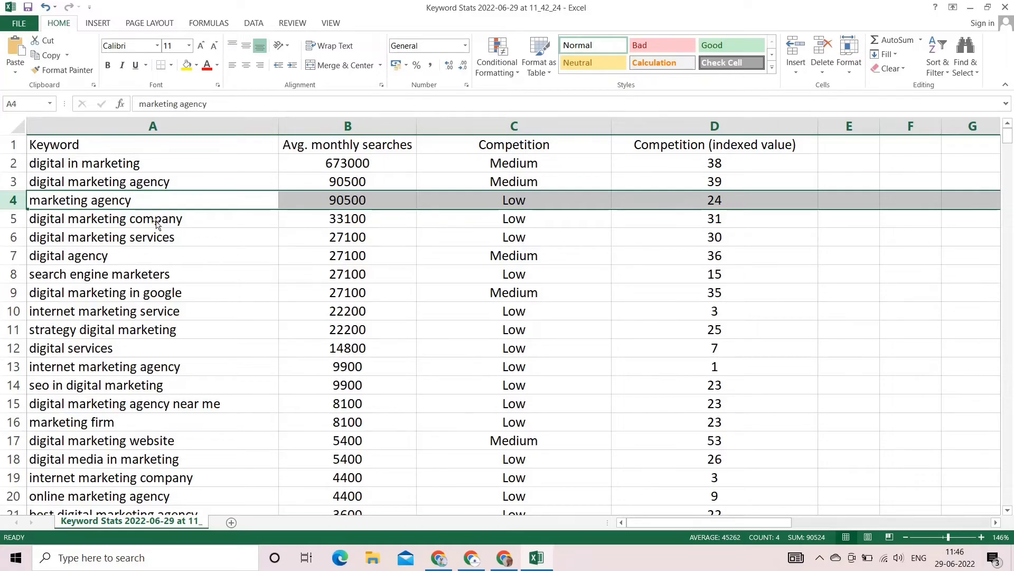
ctrl+scroll(113, 233, up, 4)
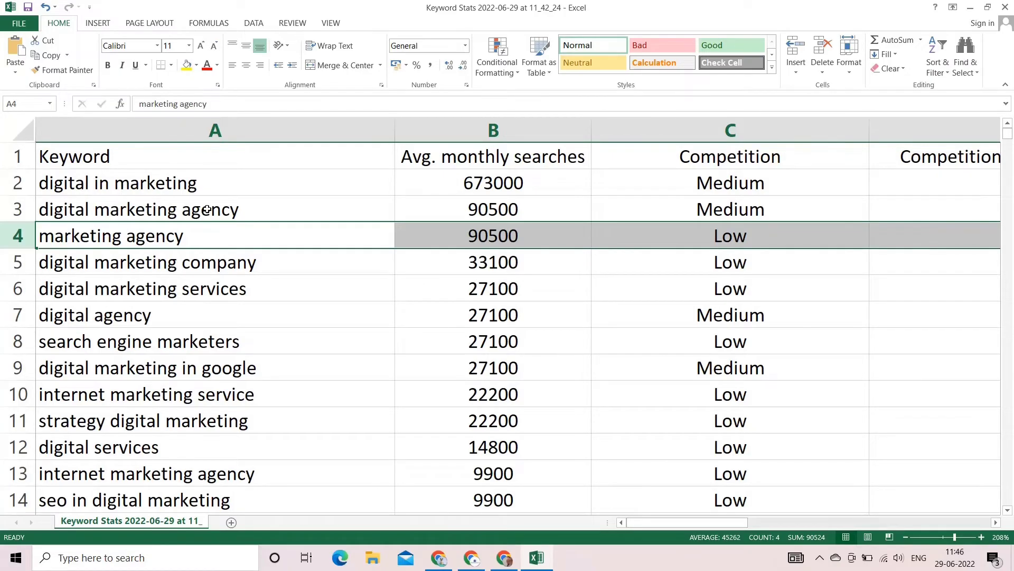
right_click(29, 241)
click(74, 346)
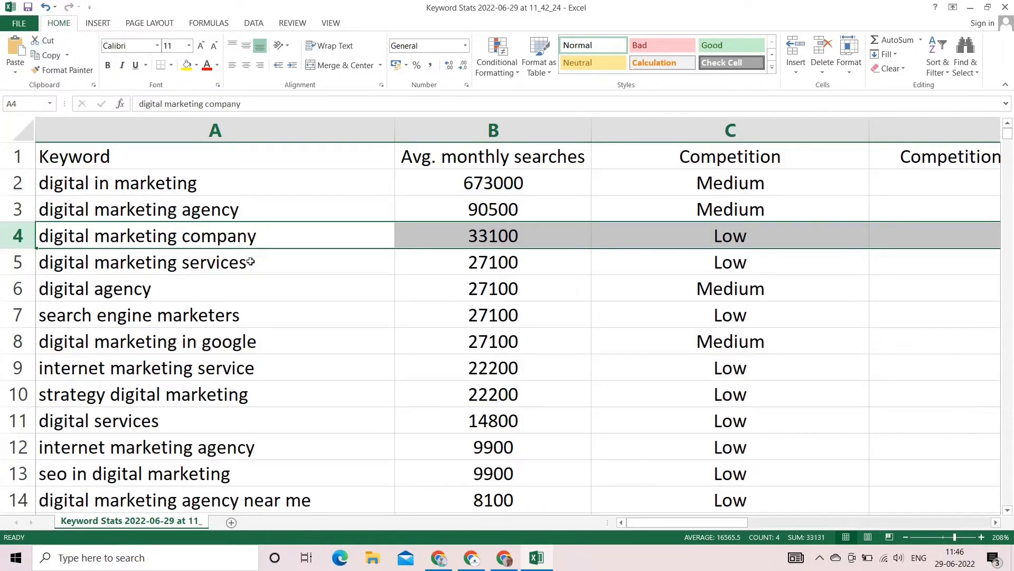
Delete the entire row of the keyword "digital agency" from the list
scroll(250, 262, down, 1)
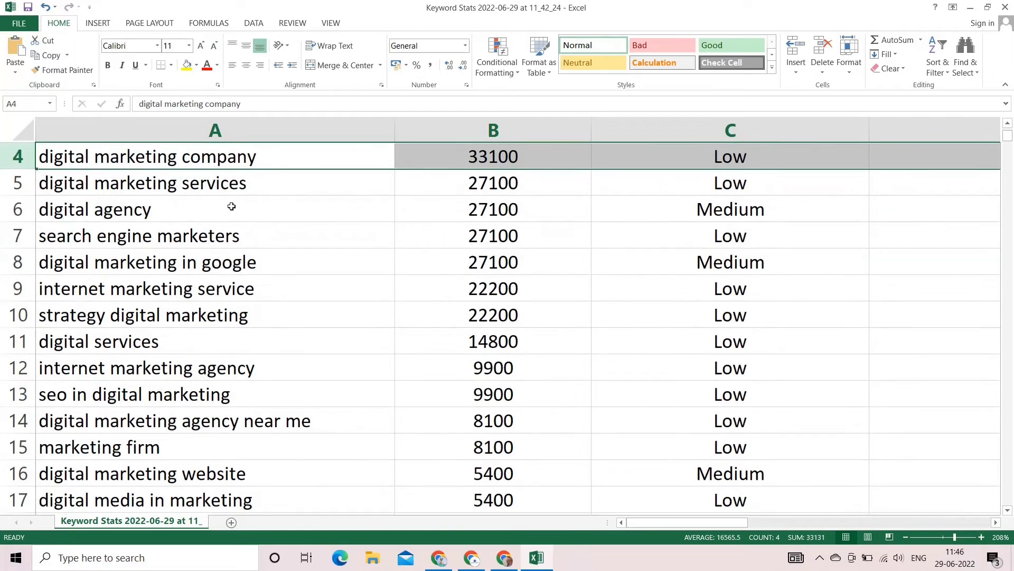
scroll(231, 206, up, 1)
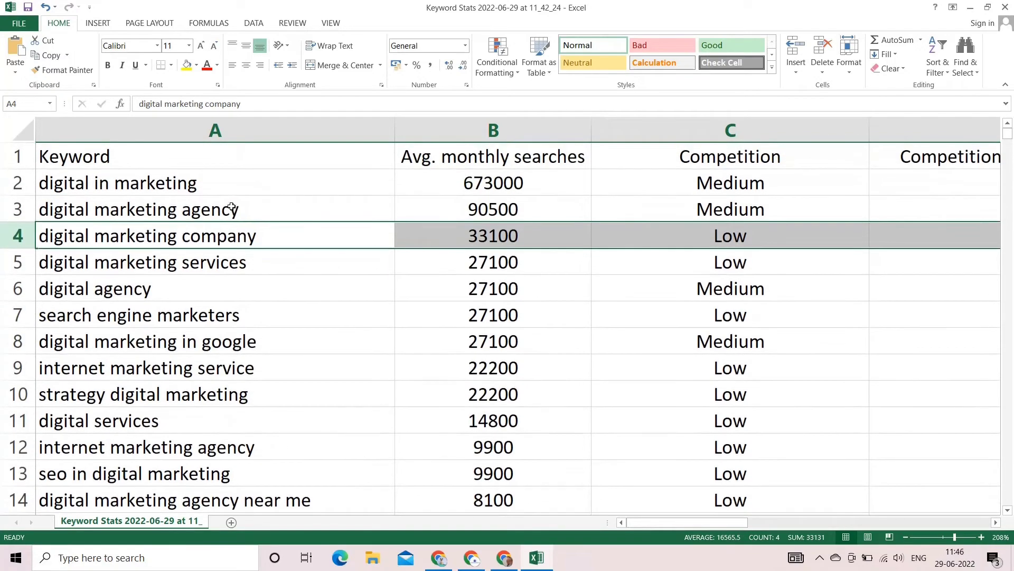
click(25, 295)
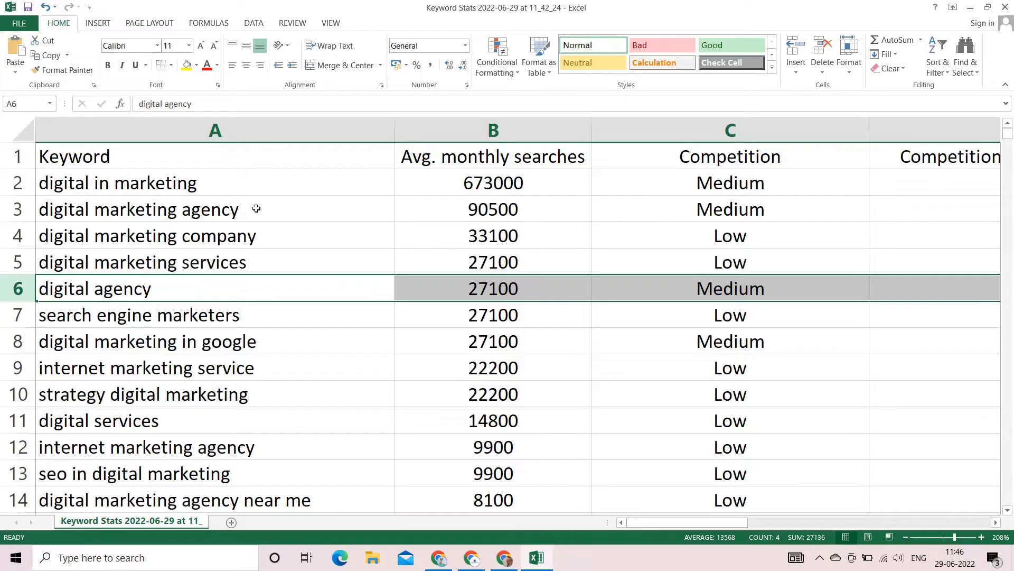
right_click(14, 289)
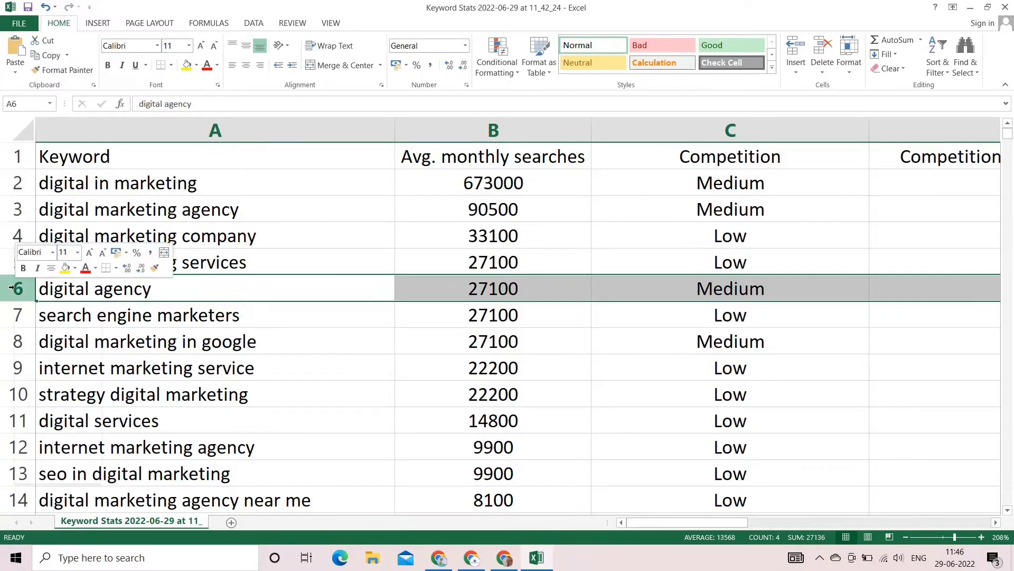
click(74, 395)
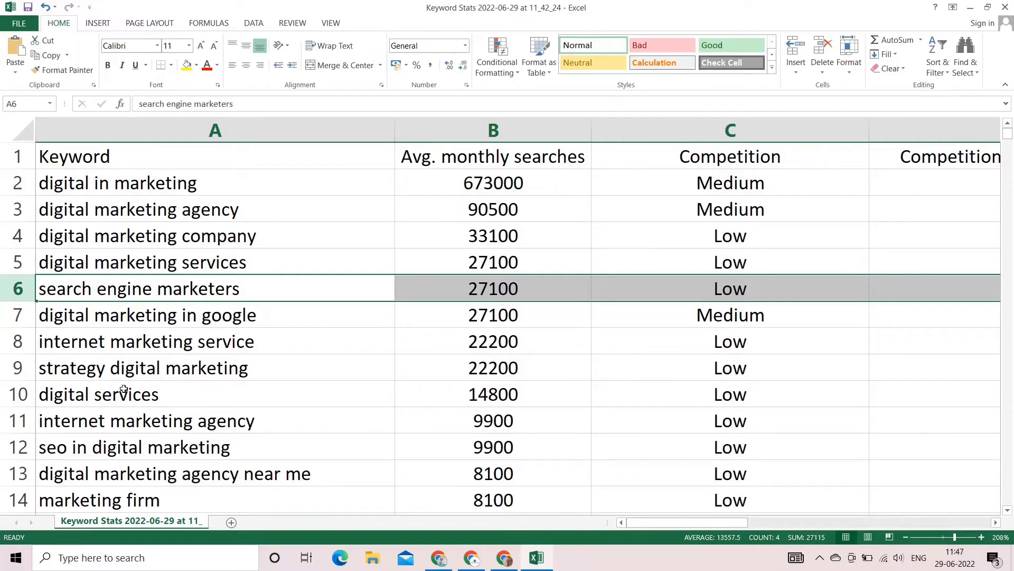
Delete the entire row of the keyword "digital services" from the list
click(21, 394)
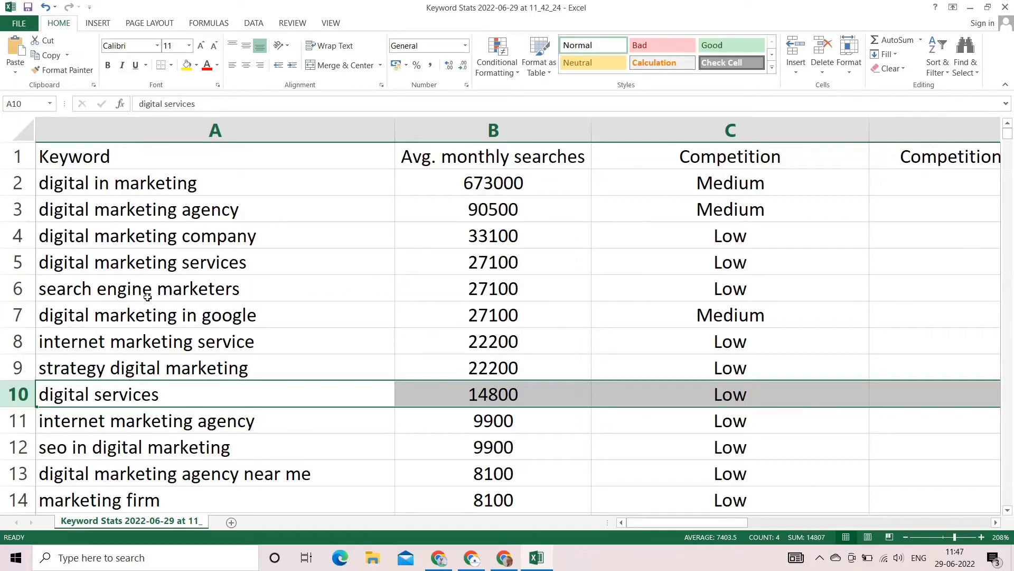
right_click(30, 401)
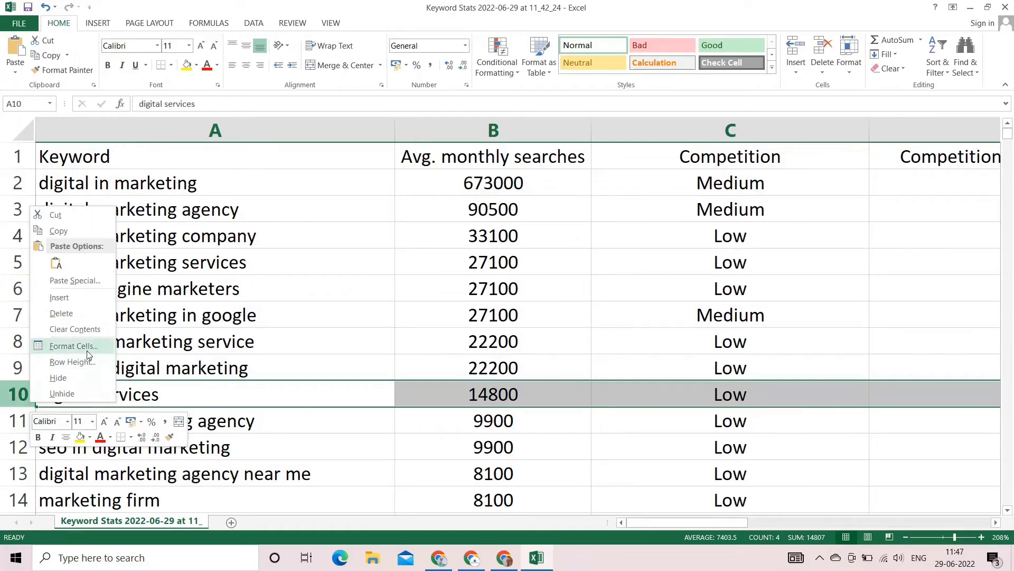
click(69, 314)
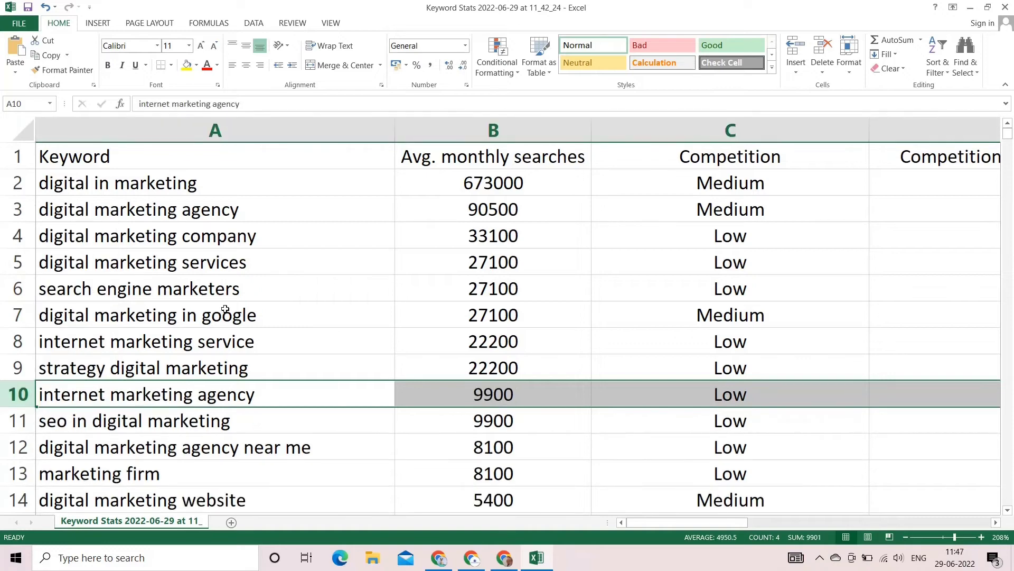
Look through the lower-volume keywords further down the list to judge where to cut it off
scroll(225, 309, down, 7)
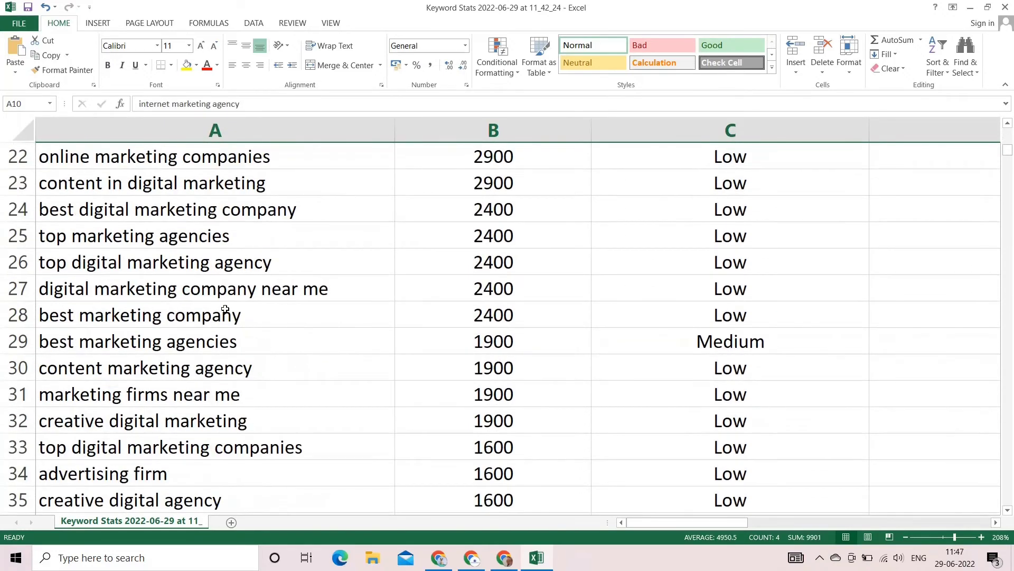
scroll(219, 260, down, 12)
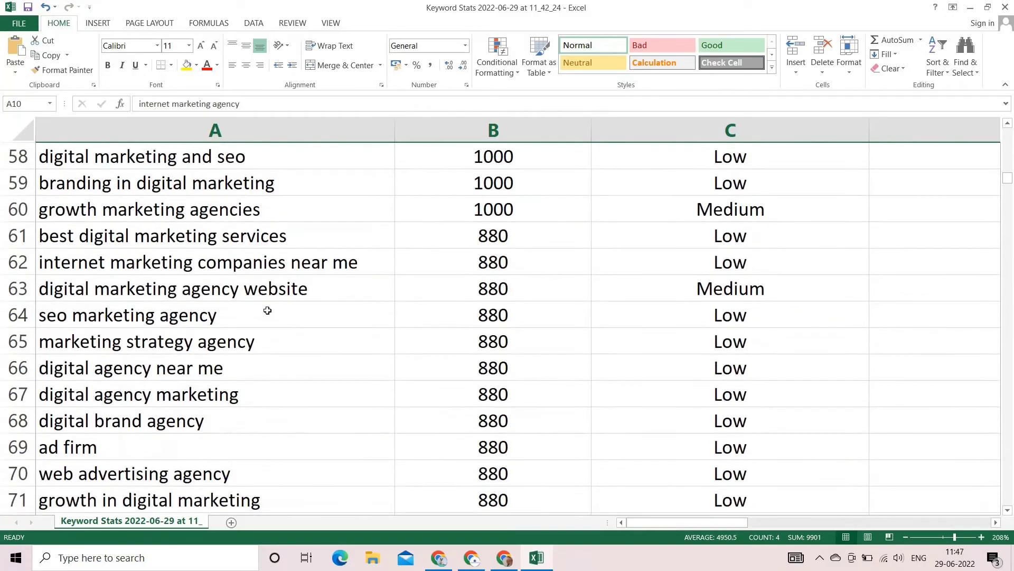
scroll(267, 310, up, 3)
scroll(421, 286, down, 6)
scroll(561, 291, down, 18)
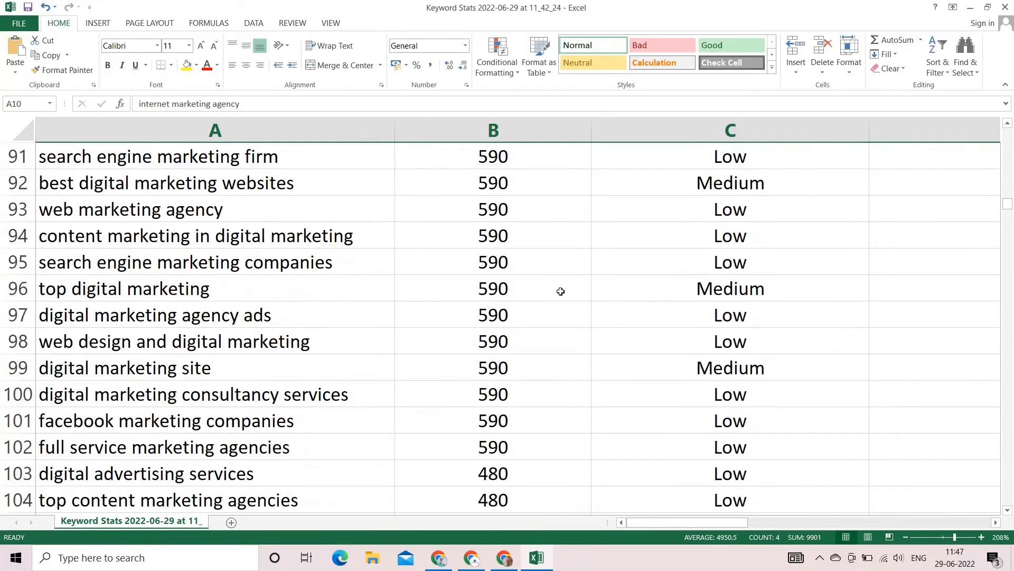
scroll(561, 291, down, 7)
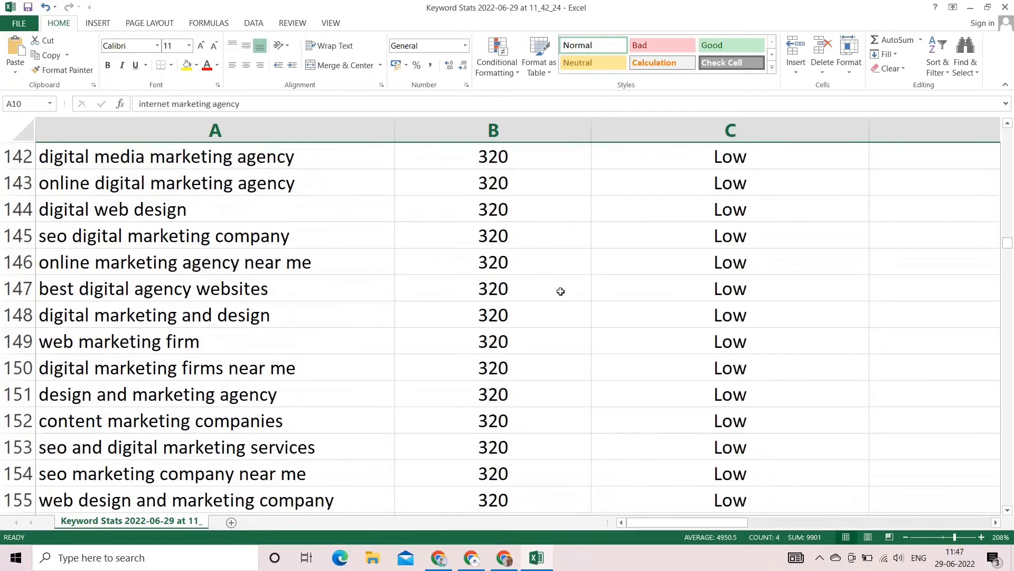
scroll(560, 291, down, 20)
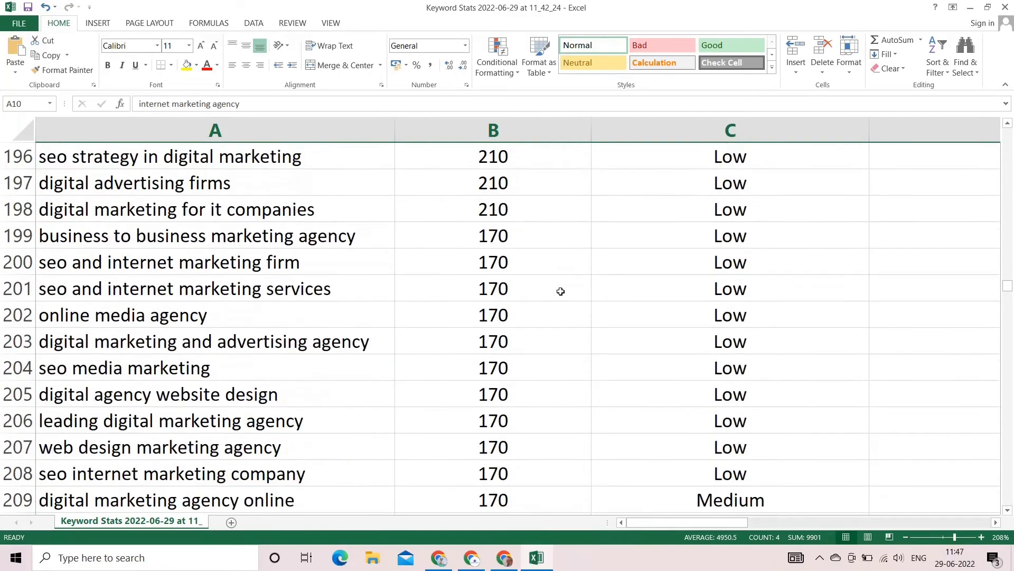
scroll(560, 291, down, 9)
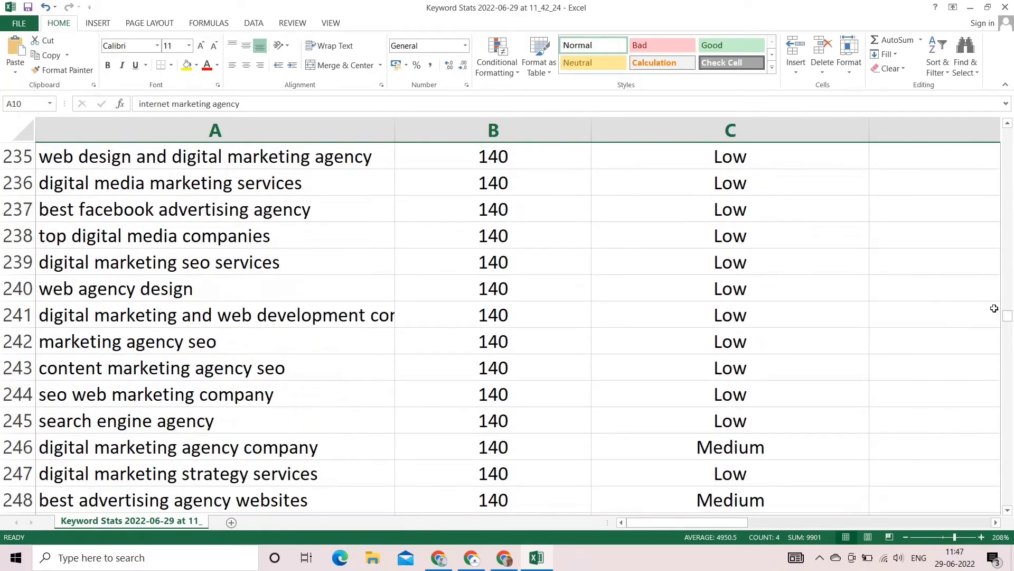
drag(1007, 316, 1006, 148)
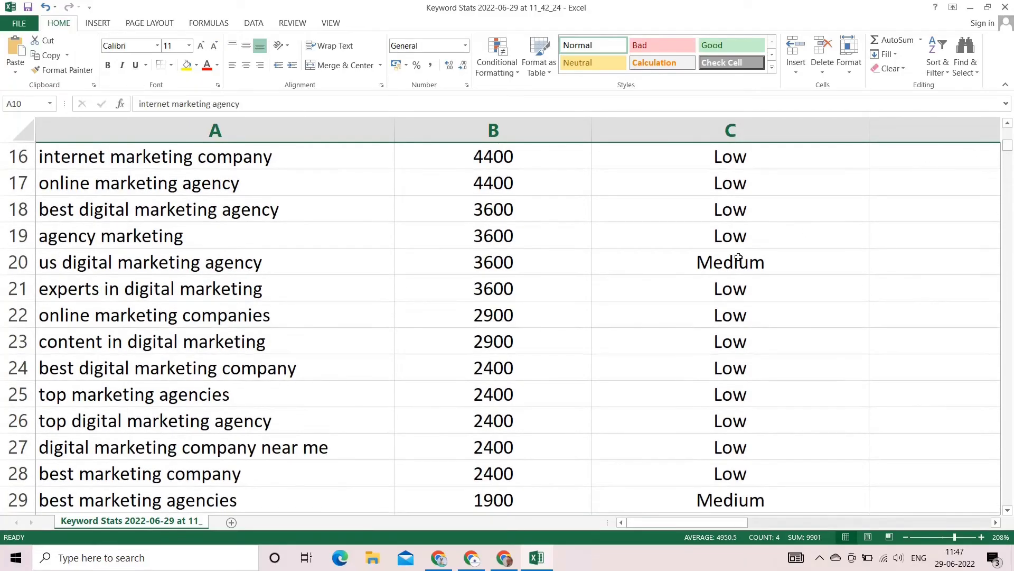
Delete the cells from "best digital marketing agency" in A18 through C478, shifting the remaining cells left
click(447, 205)
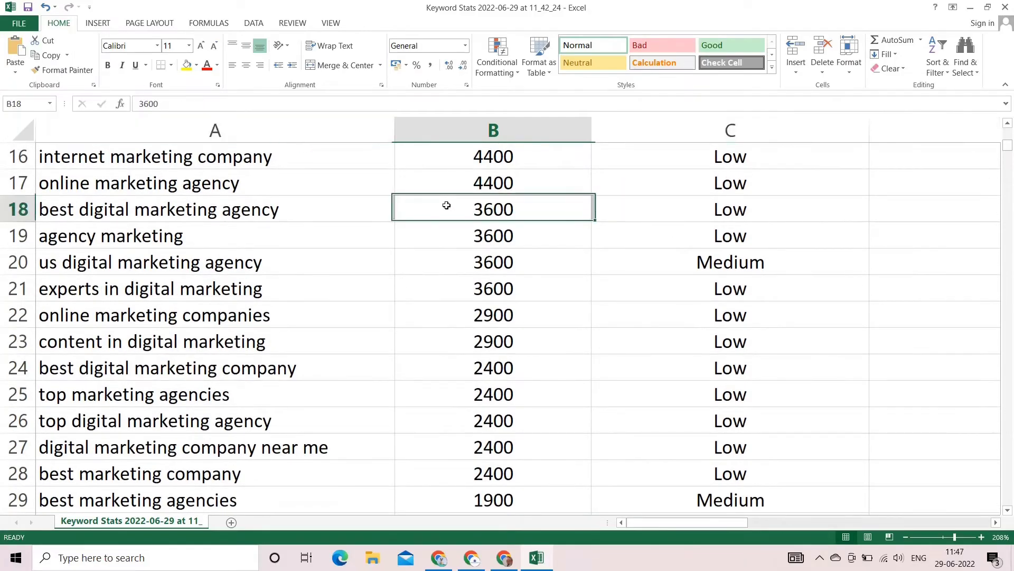
drag(106, 209, 795, 548)
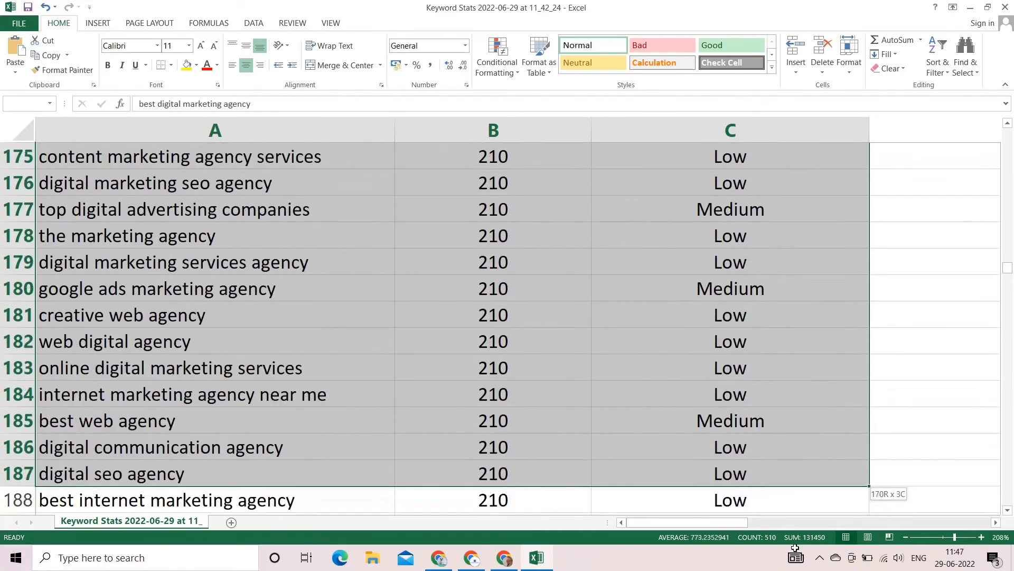
drag(795, 548, 780, 345)
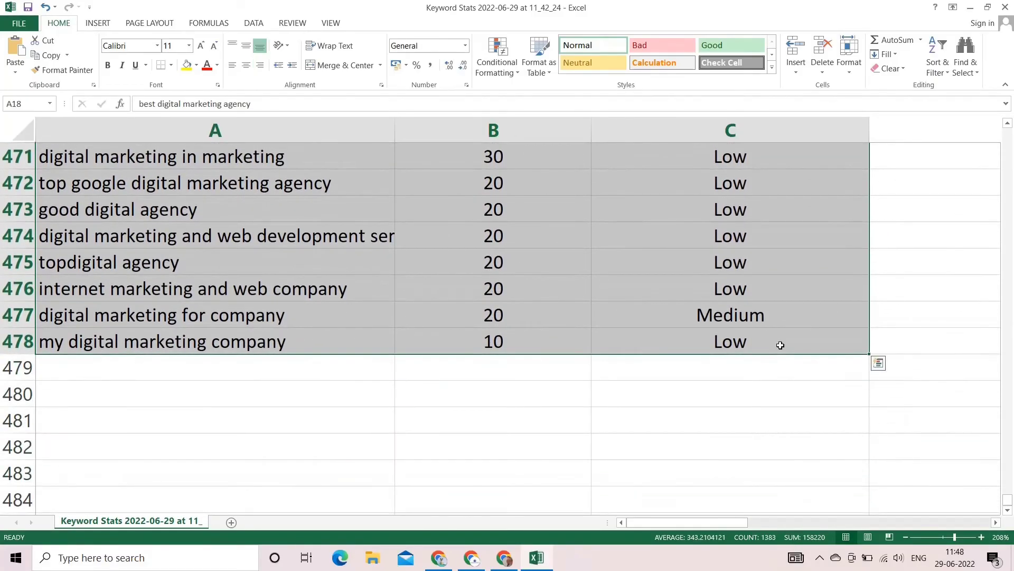
right_click(780, 345)
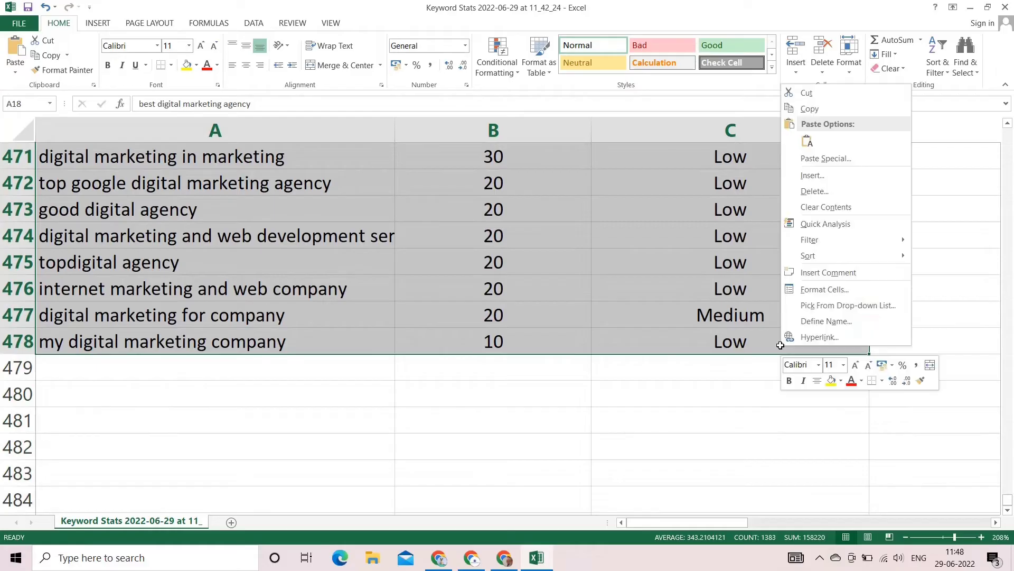
click(845, 186)
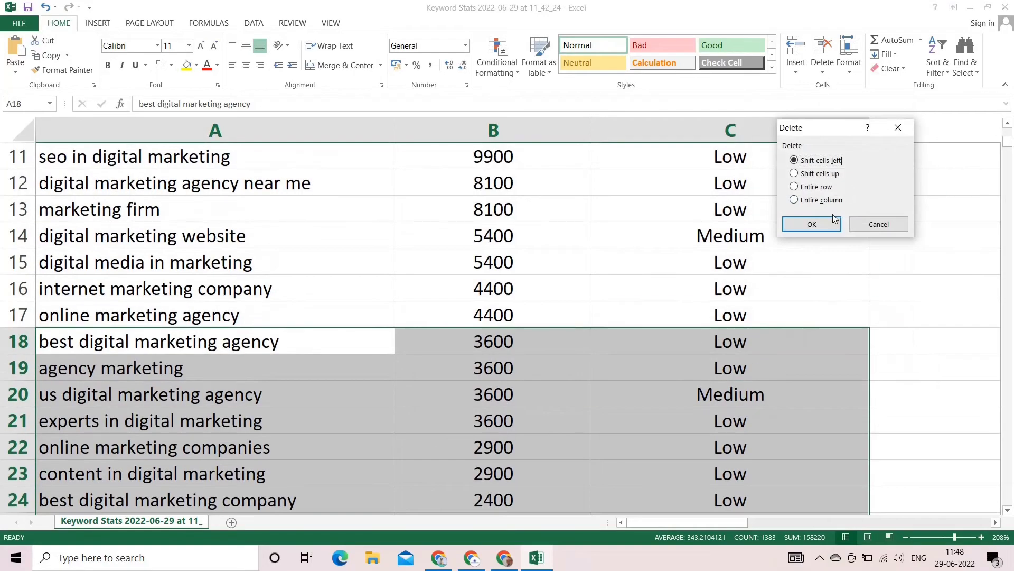
click(830, 227)
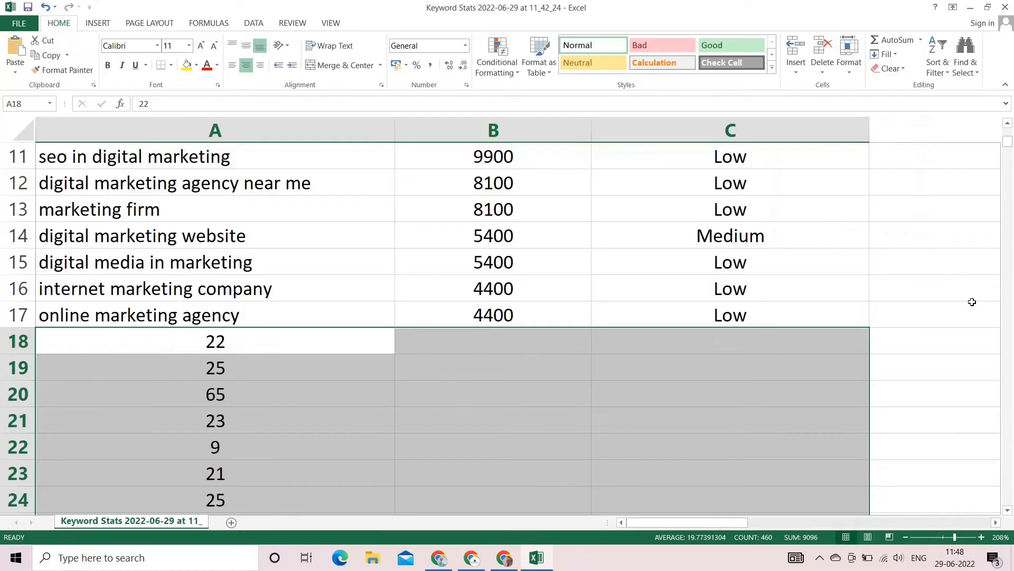
Examine the rows above and below row 18 for values left over from the deletion
scroll(971, 301, up, 1)
click(971, 302)
scroll(971, 302, up, 3)
scroll(971, 302, down, 9)
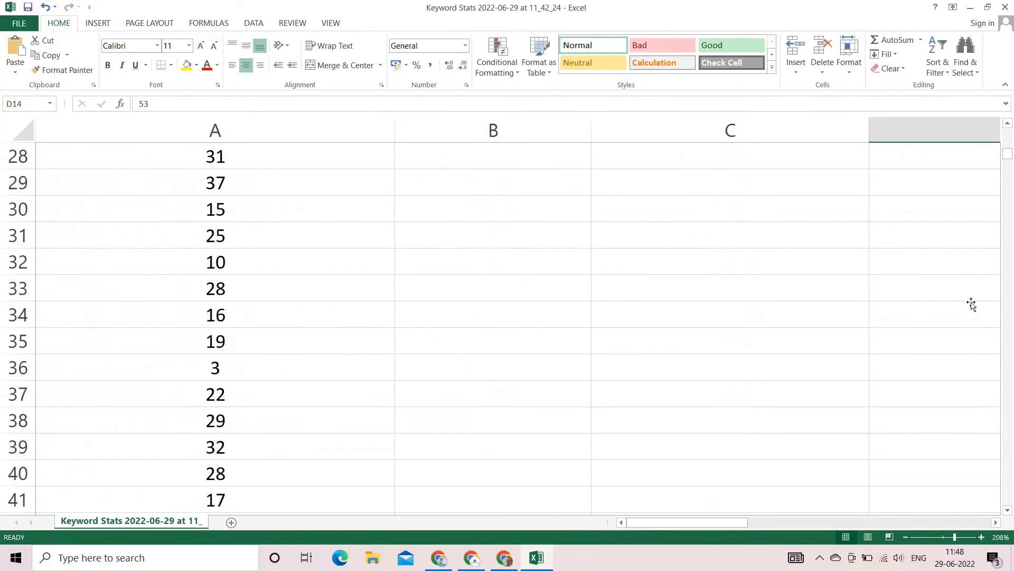
scroll(971, 302, up, 9)
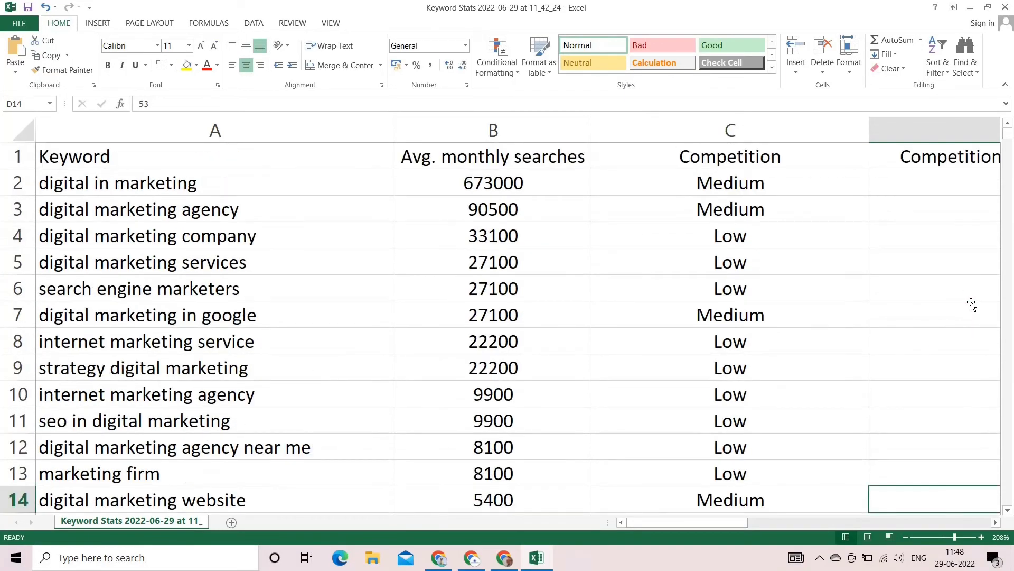
scroll(971, 304, down, 13)
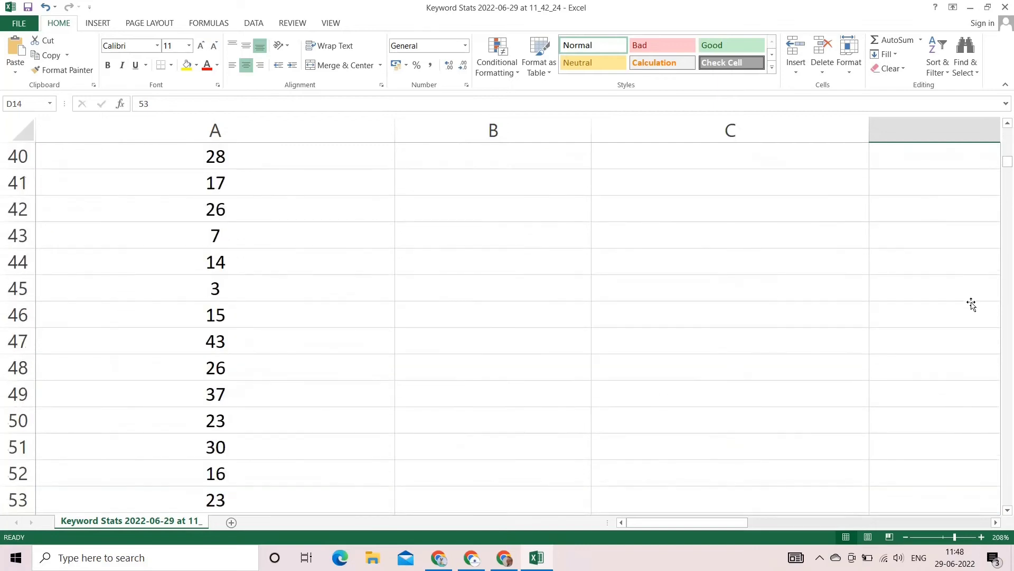
scroll(971, 304, up, 7)
scroll(972, 302, up, 4)
scroll(973, 301, down, 2)
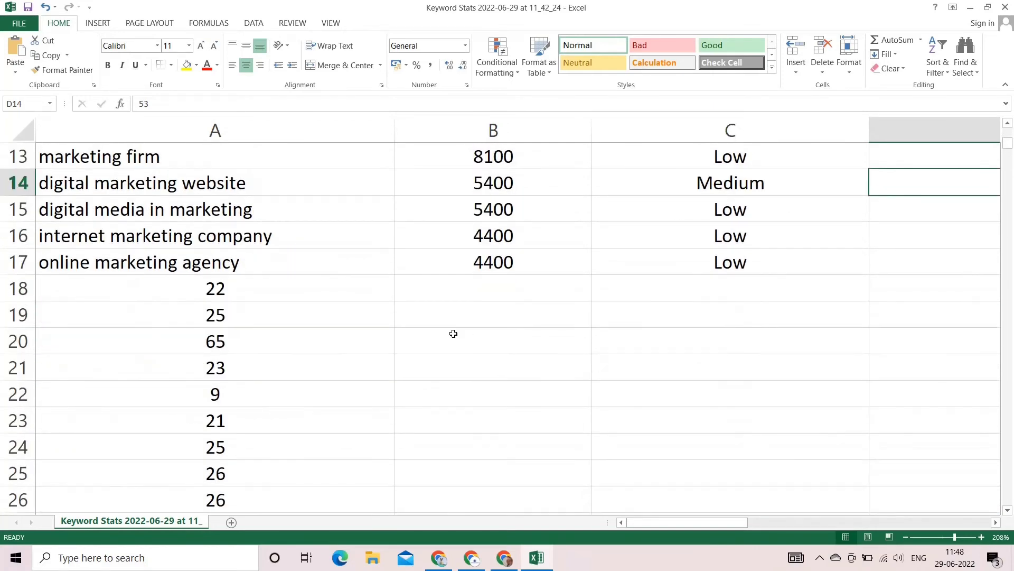
Delete the leftover numbers in column A from A18 down past the last filled row, shifting cells left
click(309, 287)
mouse_move(309, 287)
mouse_down()
mouse_move(309, 510)
mouse_move(309, 286)
mouse_up()
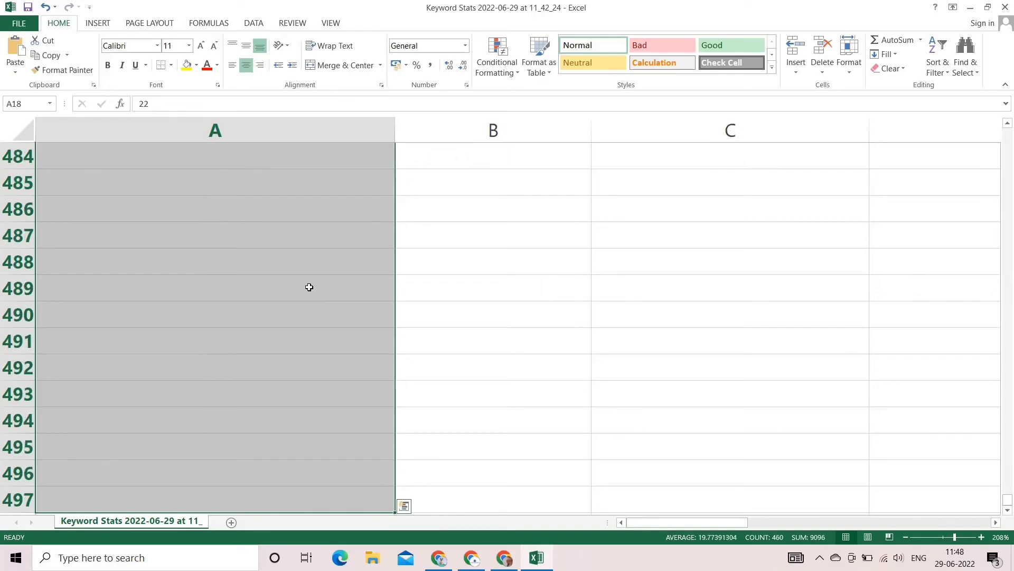
right_click(312, 287)
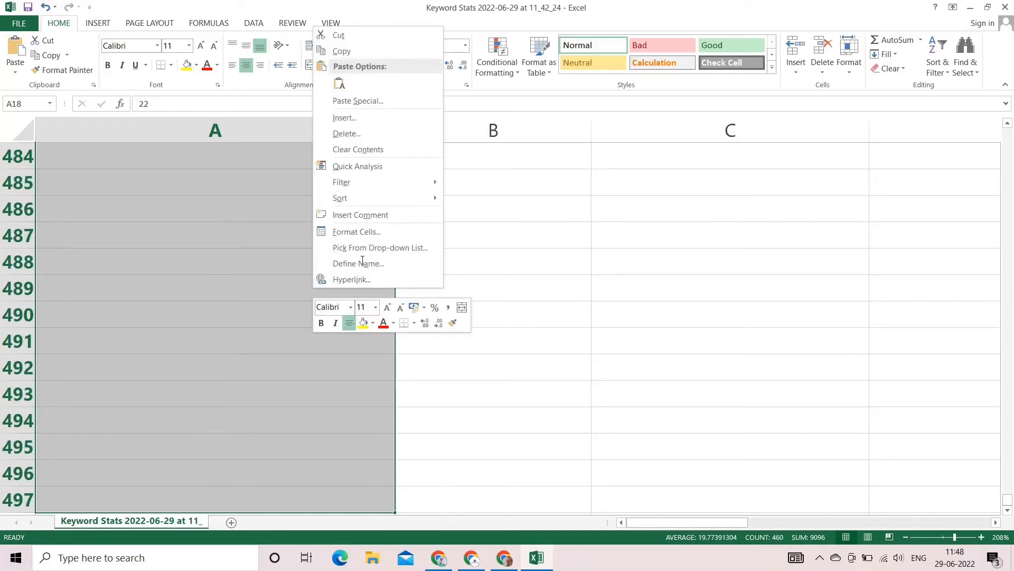
click(357, 134)
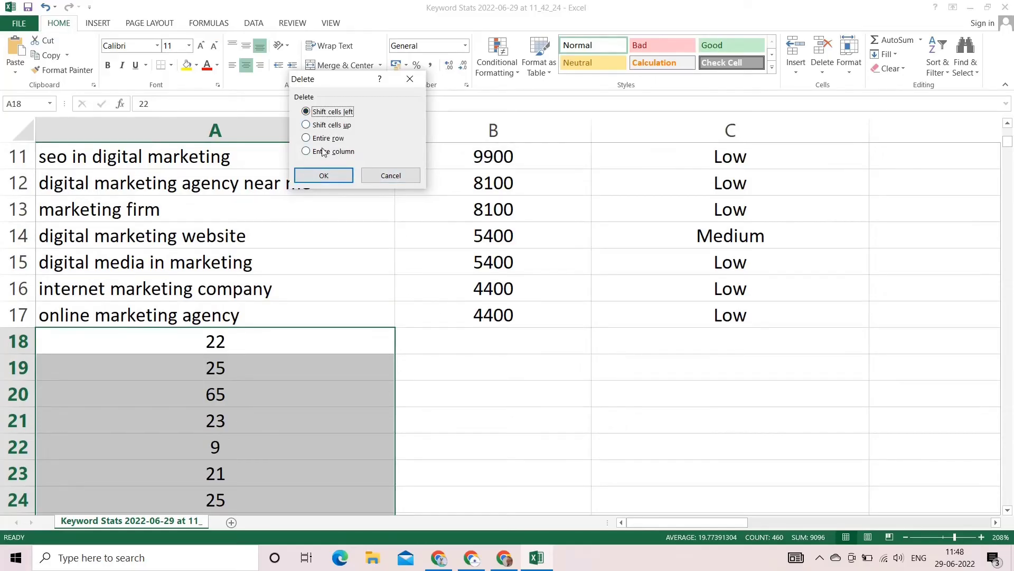
click(323, 175)
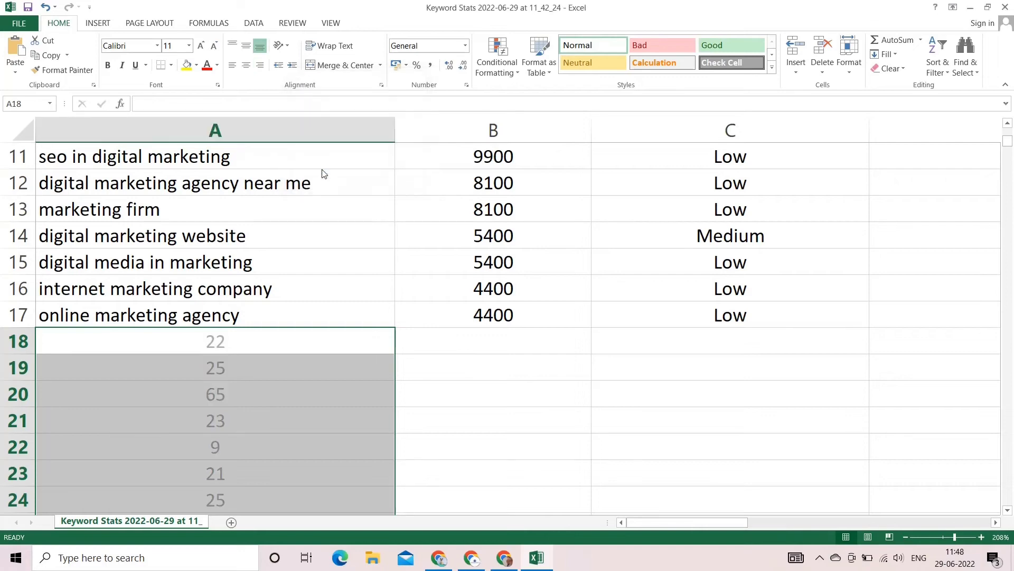
click(485, 432)
scroll(485, 432, up, 4)
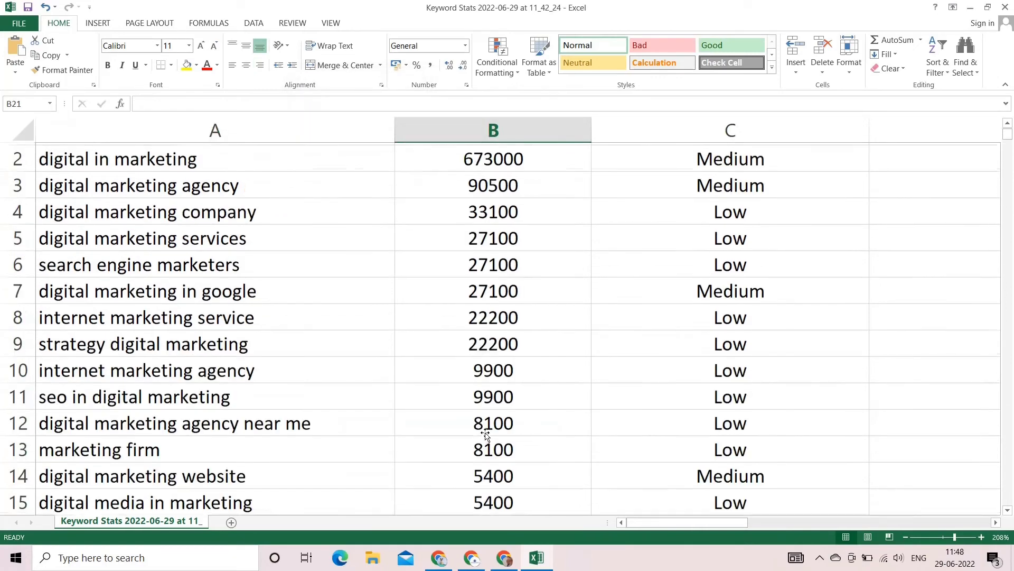
scroll(485, 423, down, 4)
scroll(481, 410, up, 2)
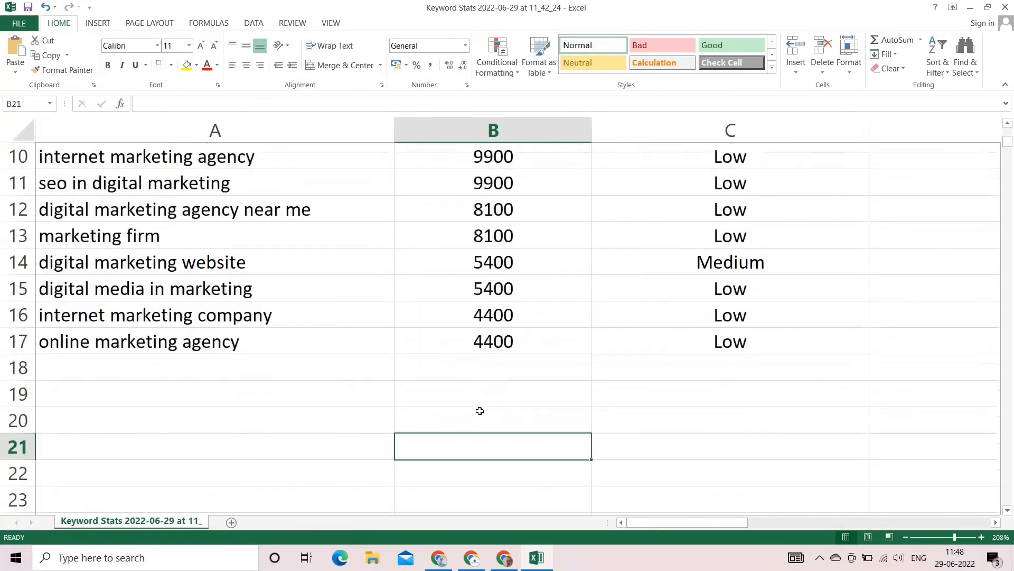
Review the trimmed keyword list from row 2 to row 17 for similar or unneeded keywords
scroll(502, 415, up, 2)
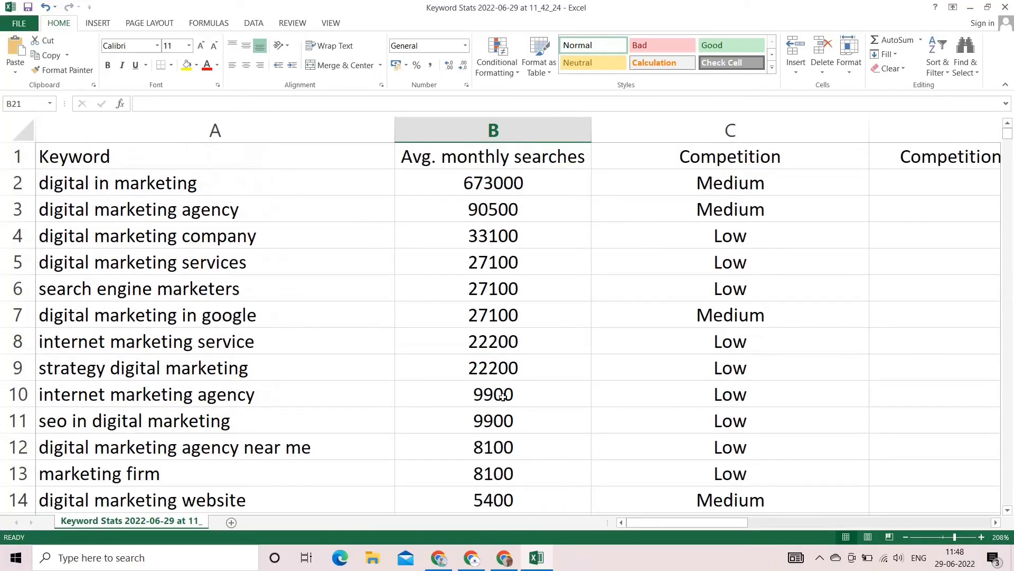
scroll(557, 217, down, 3)
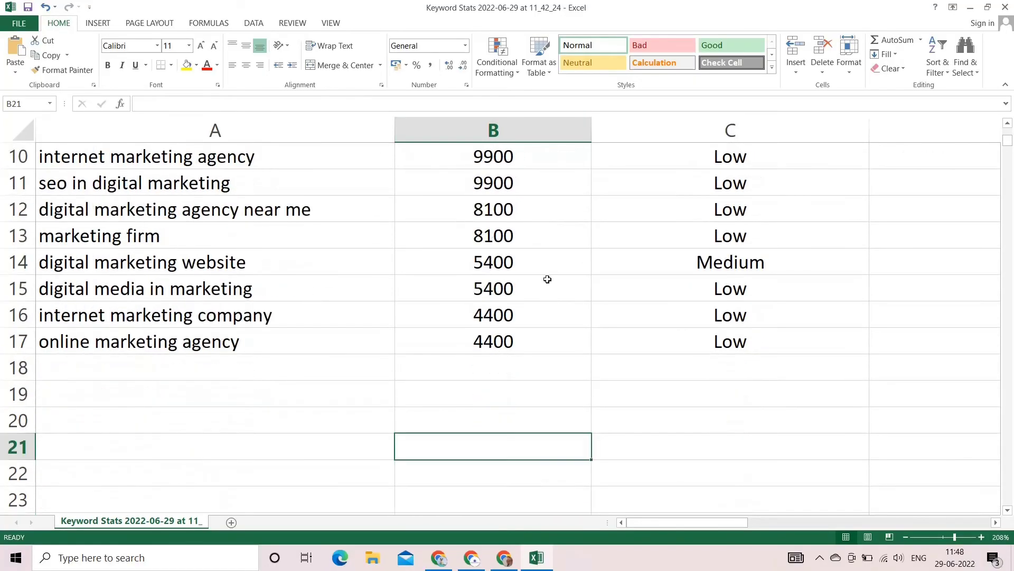
scroll(547, 272, up, 3)
scroll(396, 280, down, 2)
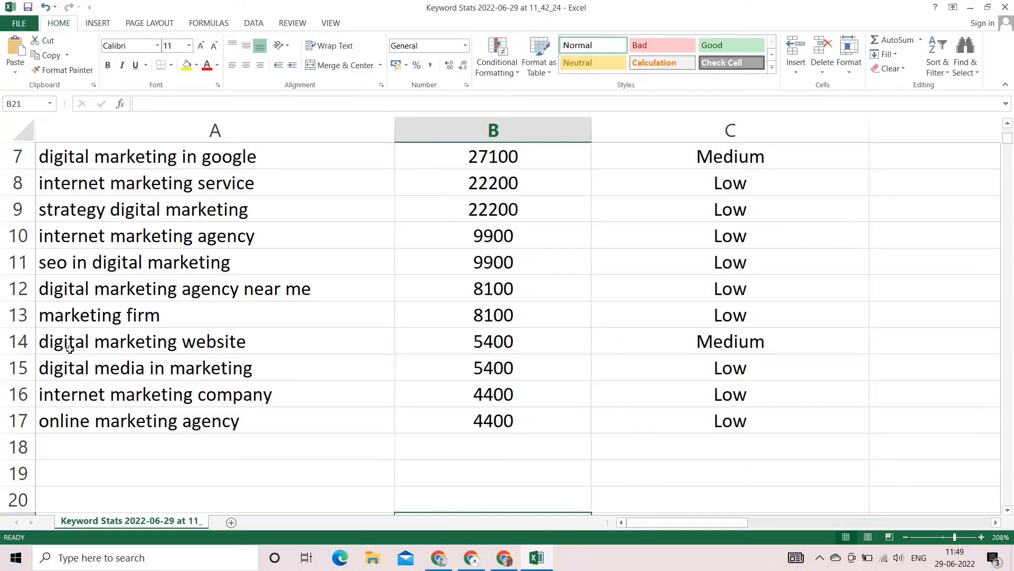
scroll(178, 305, up, 2)
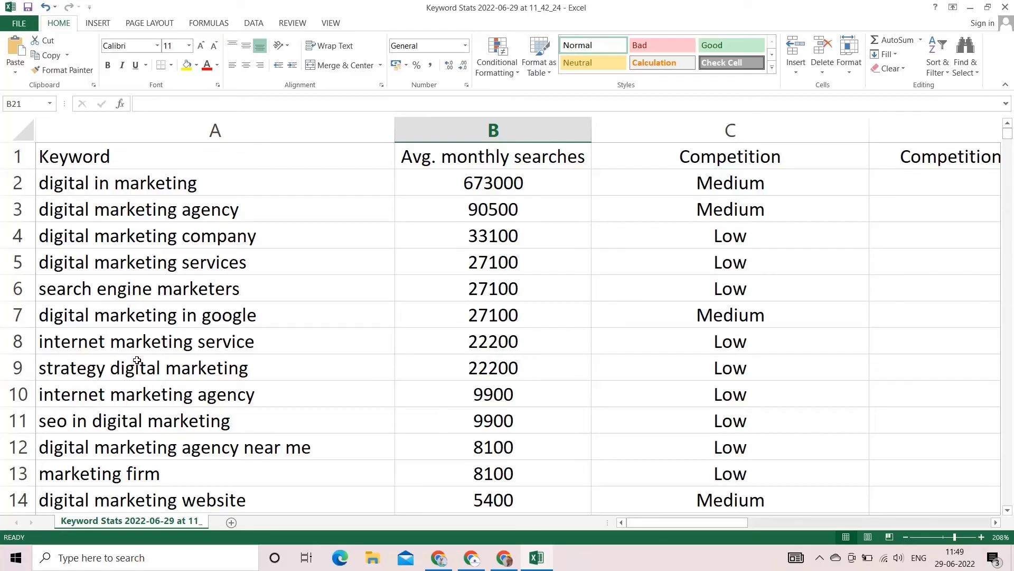
scroll(197, 411, down, 2)
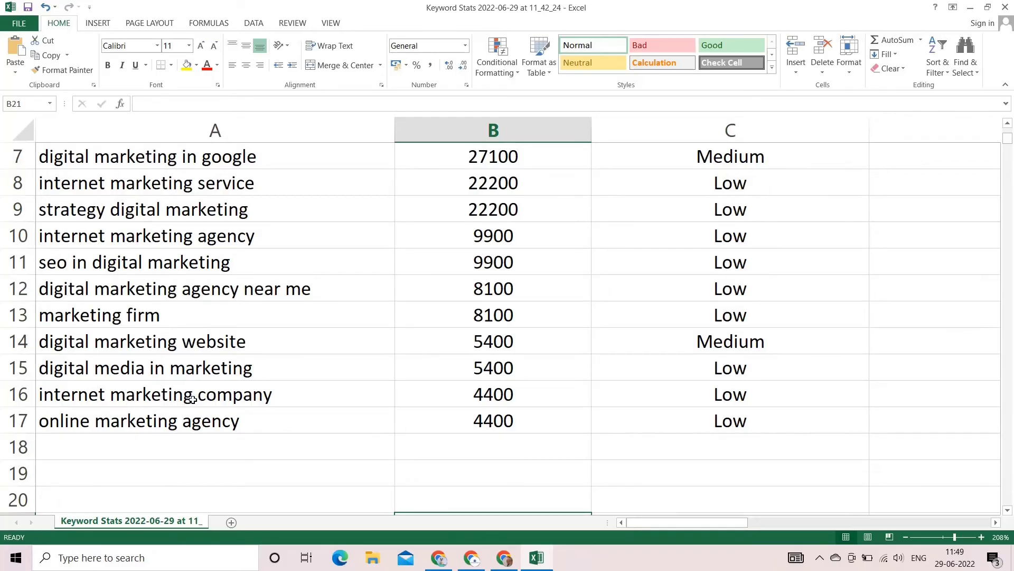
scroll(227, 373, up, 2)
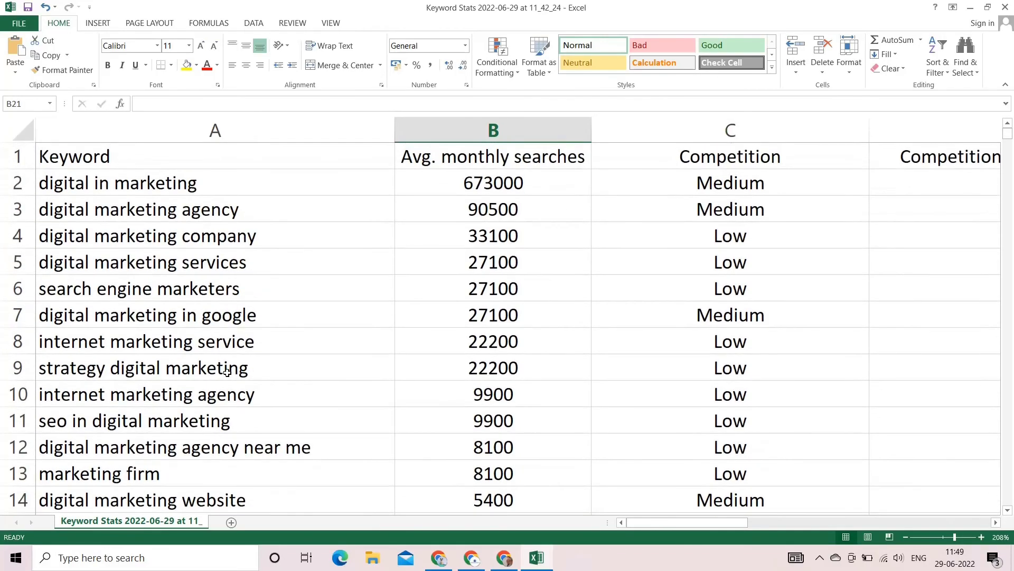
scroll(222, 306, down, 2)
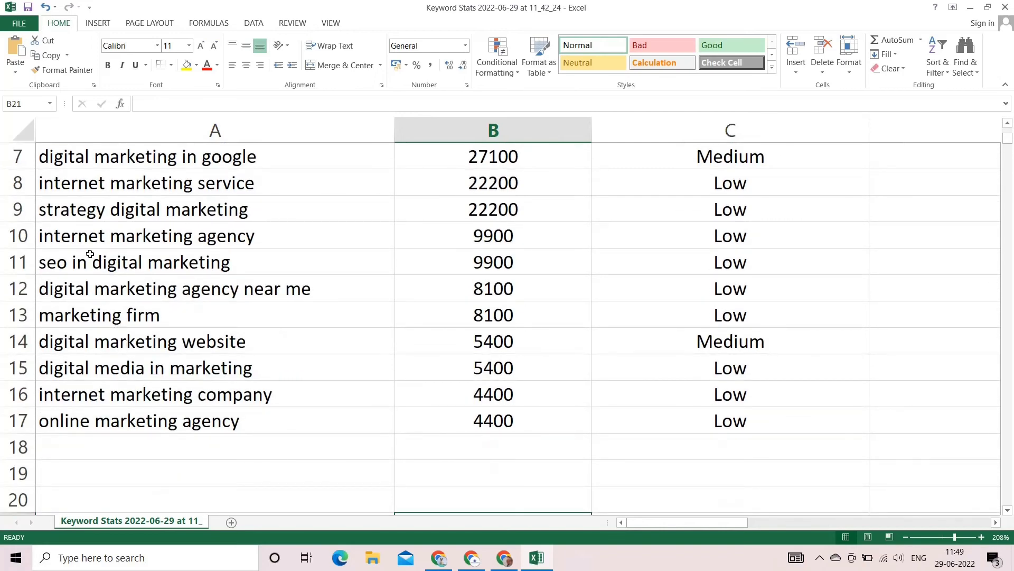
Delete the entire row 16 containing the keyword "internet marketing company"
click(21, 395)
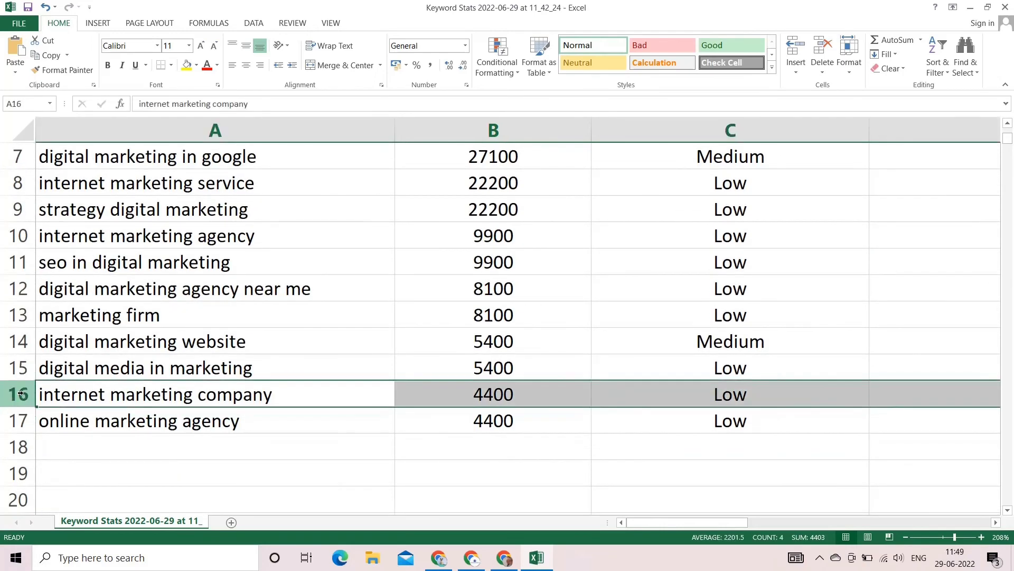
right_click(23, 396)
click(56, 304)
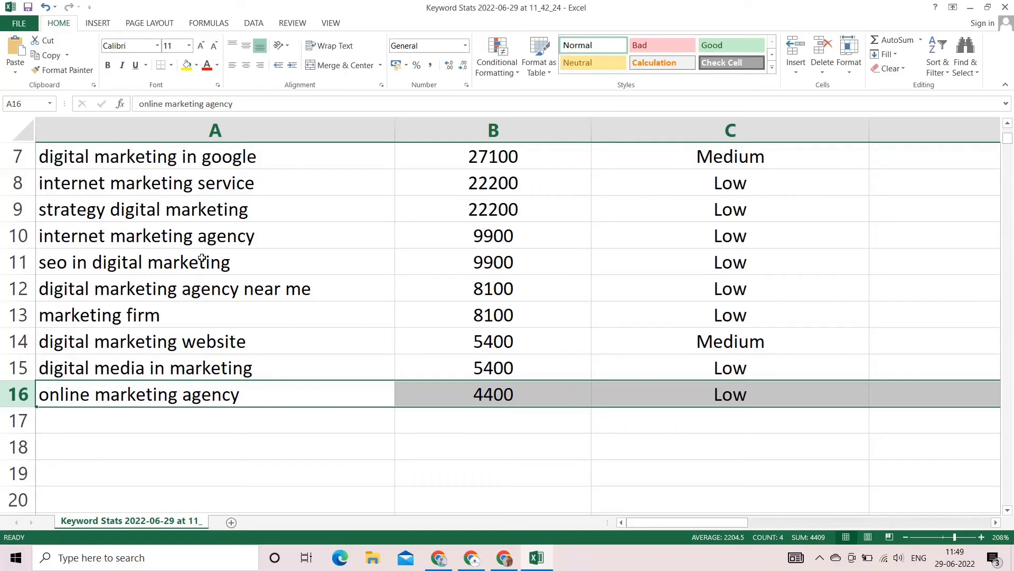
Read through the remaining keywords down to "online marketing agency" to judge whether any others should be dropped
scroll(183, 356, up, 2)
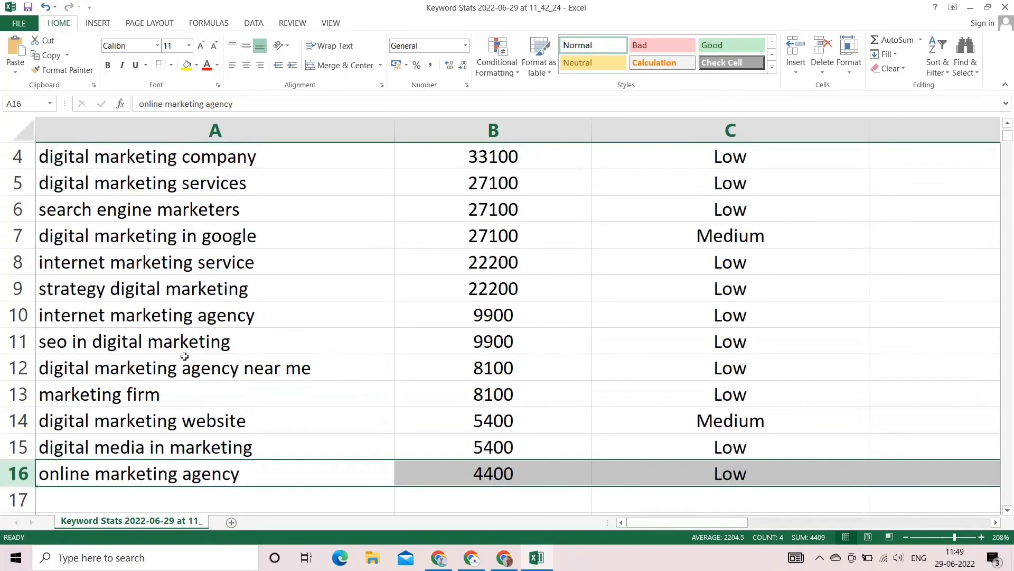
scroll(184, 356, down, 2)
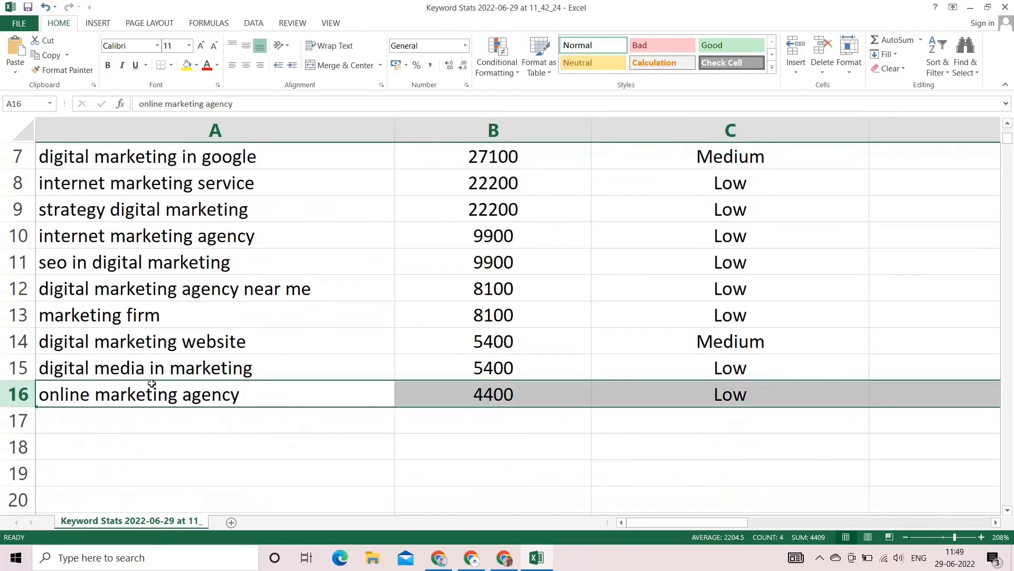
click(376, 375)
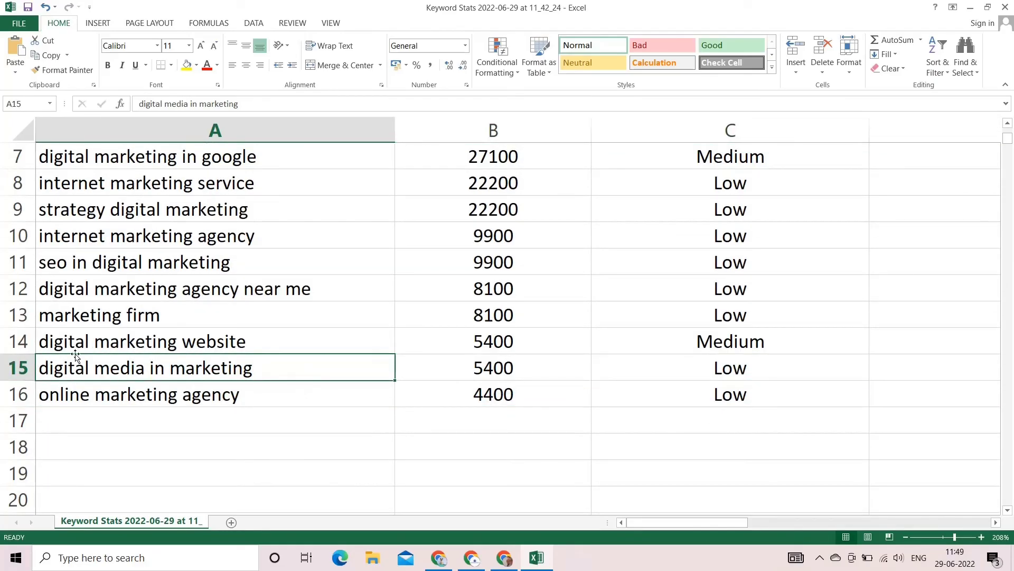
scroll(275, 368, up, 2)
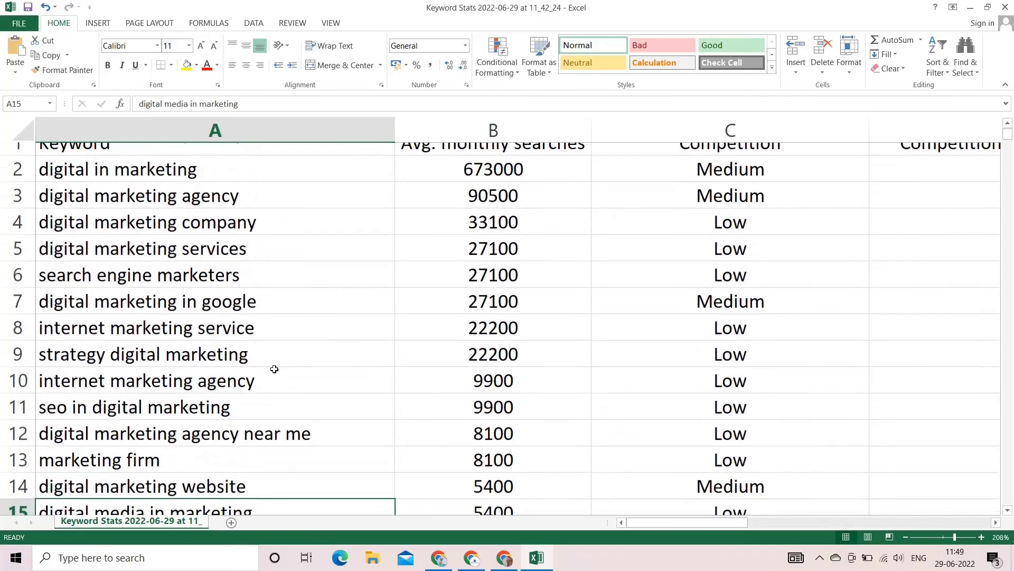
scroll(264, 465, down, 2)
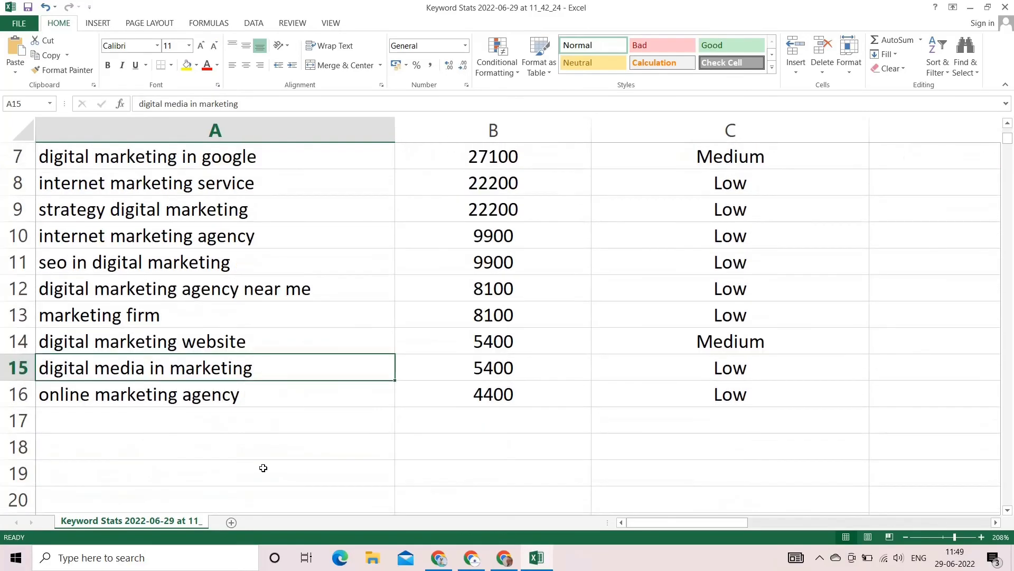
scroll(311, 414, up, 2)
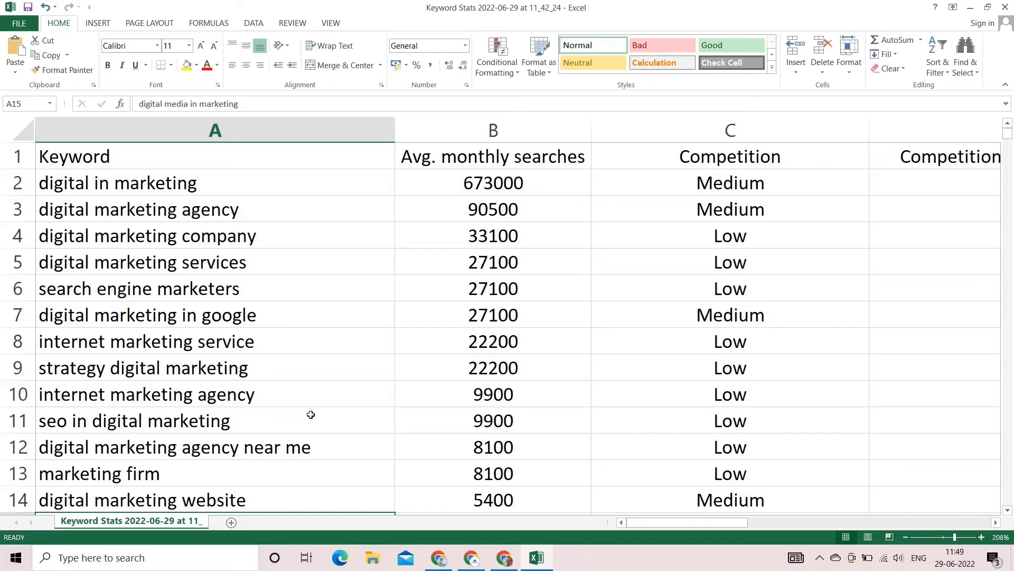
Narrow column A so it fits more closely around the longest keyword, "digital marketing agency near me"
click(897, 305)
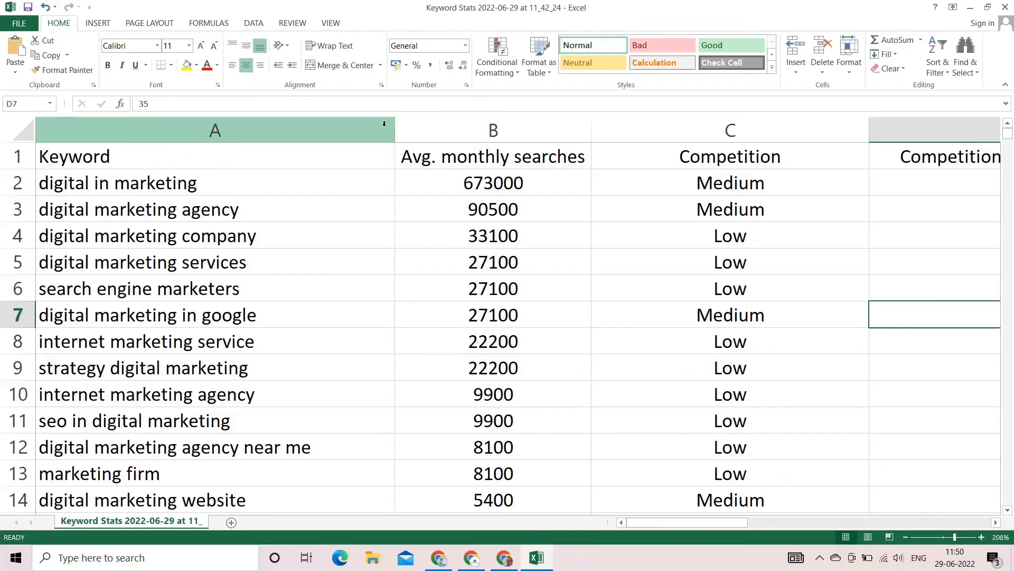
drag(393, 131, 357, 129)
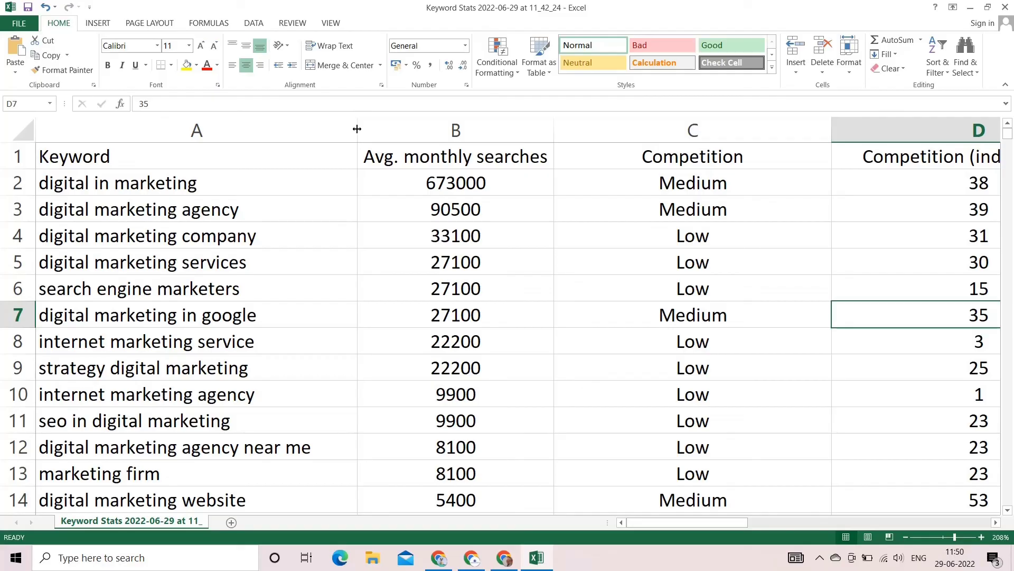
drag(357, 129, 344, 129)
scroll(618, 198, down, 8)
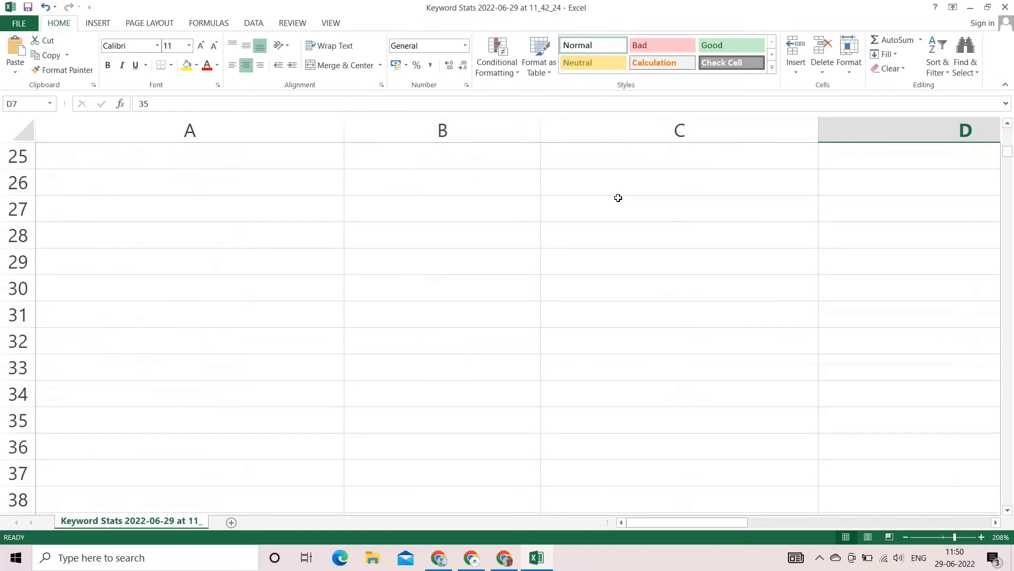
scroll(618, 197, up, 8)
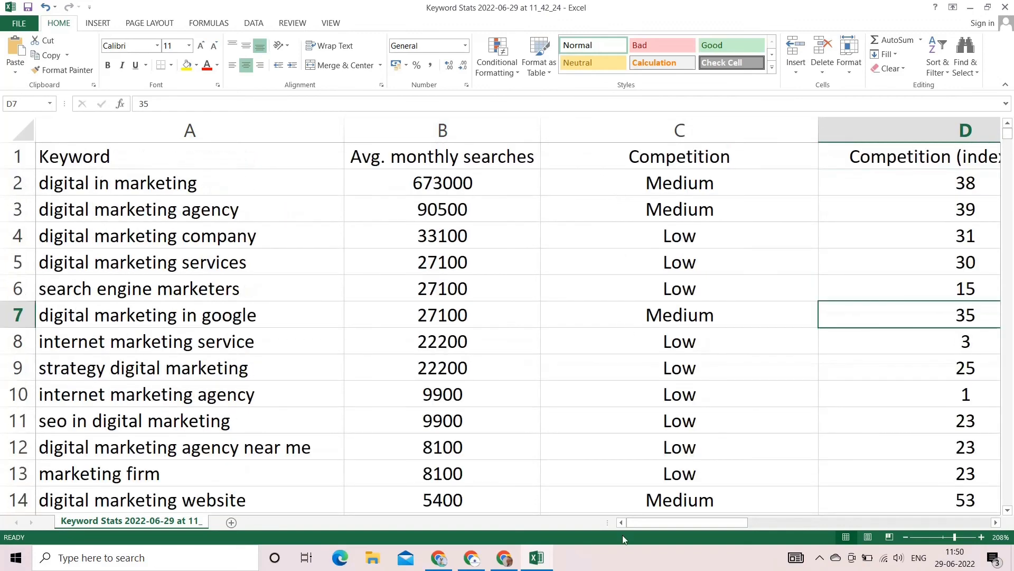
mouse_move(656, 522)
mouse_down()
mouse_move(746, 522)
mouse_move(650, 522)
mouse_up()
scroll(558, 297, down, 4)
scroll(558, 297, up, 4)
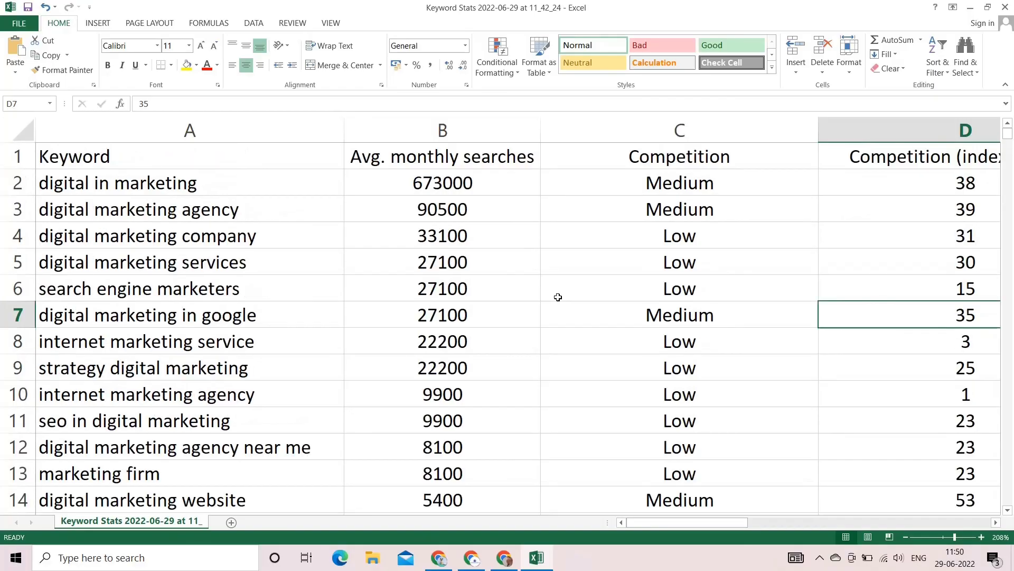